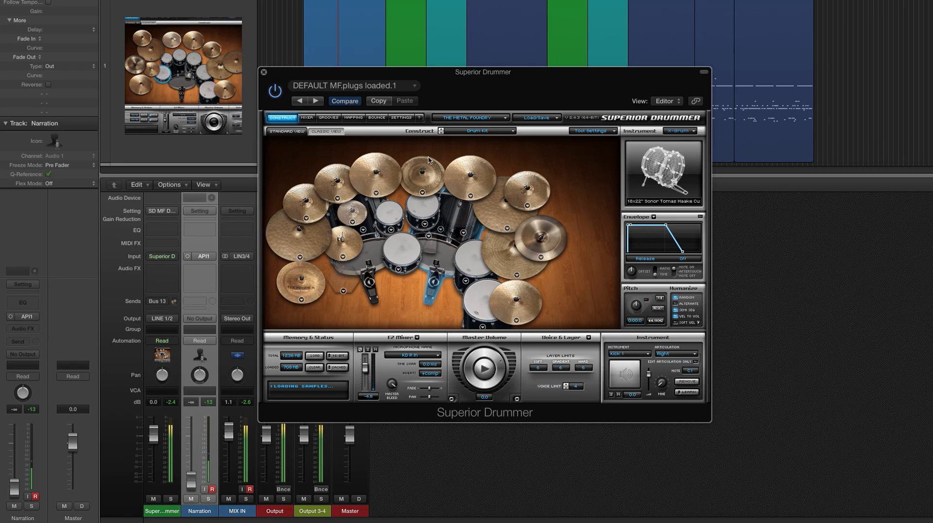
- Review the mixer channels and the compressor insert on KD R In, and return to the drum kit construction view
{"action": "left_click", "coordinate": [307, 118]}
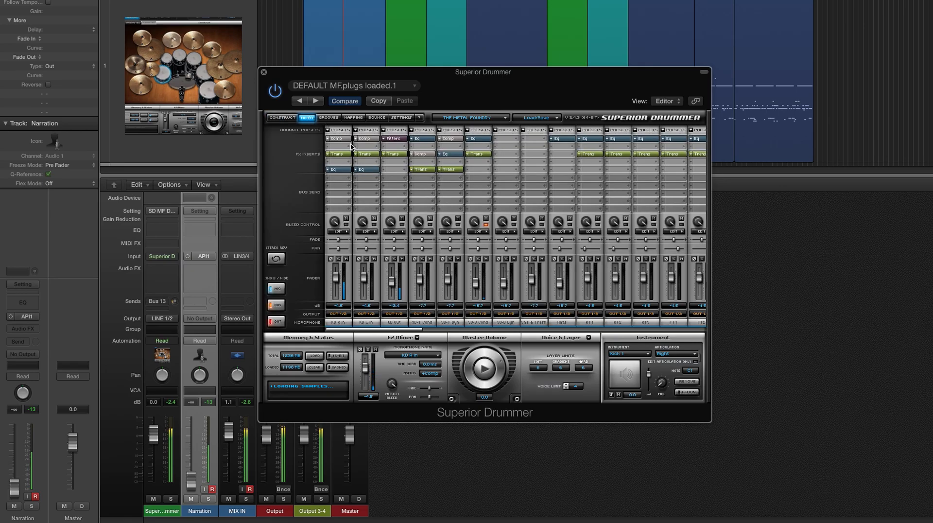
{"action": "left_click", "coordinate": [338, 139]}
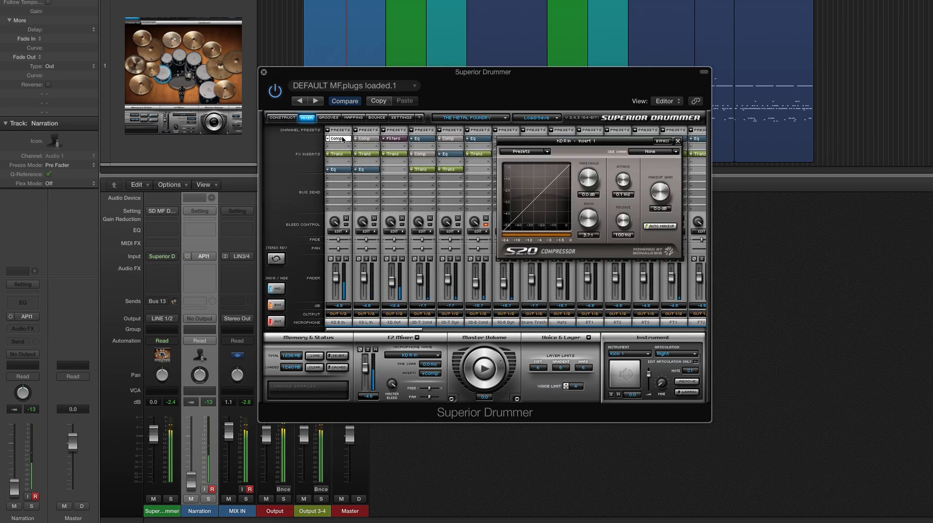
{"action": "left_click", "coordinate": [678, 141]}
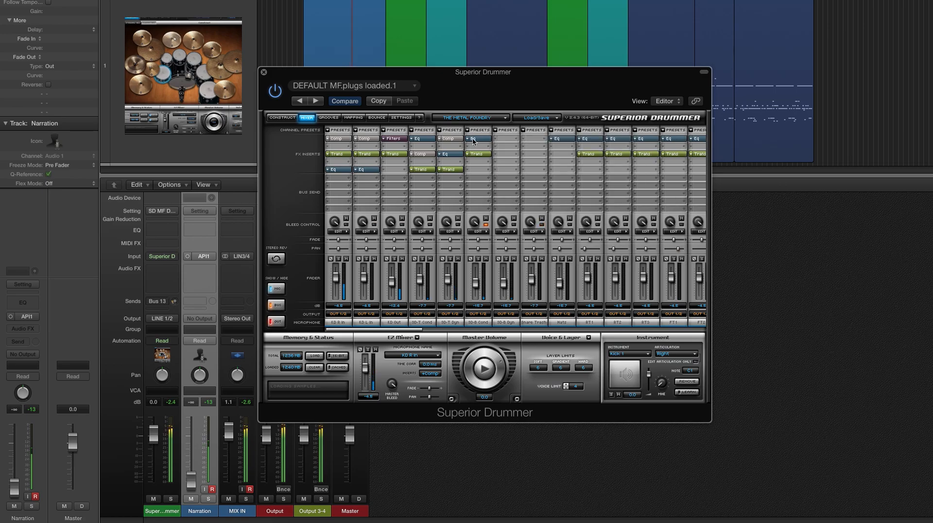
{"action": "left_click", "coordinate": [287, 118]}
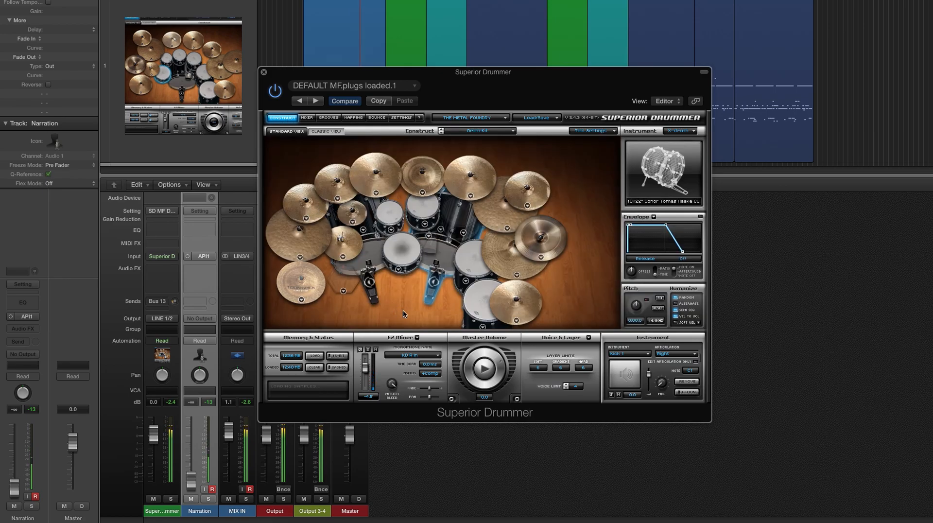
- Examine the alternative instruments available for the snare, rack toms and floor toms in the drum kit
{"action": "left_click", "coordinate": [399, 270]}
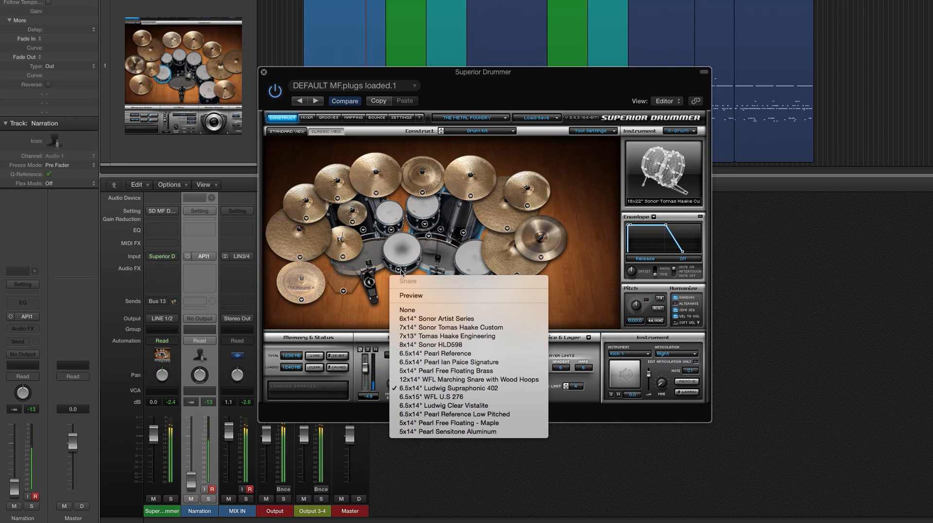
{"action": "left_click", "coordinate": [400, 270]}
{"action": "left_click", "coordinate": [393, 232]}
{"action": "left_click", "coordinate": [393, 232]}
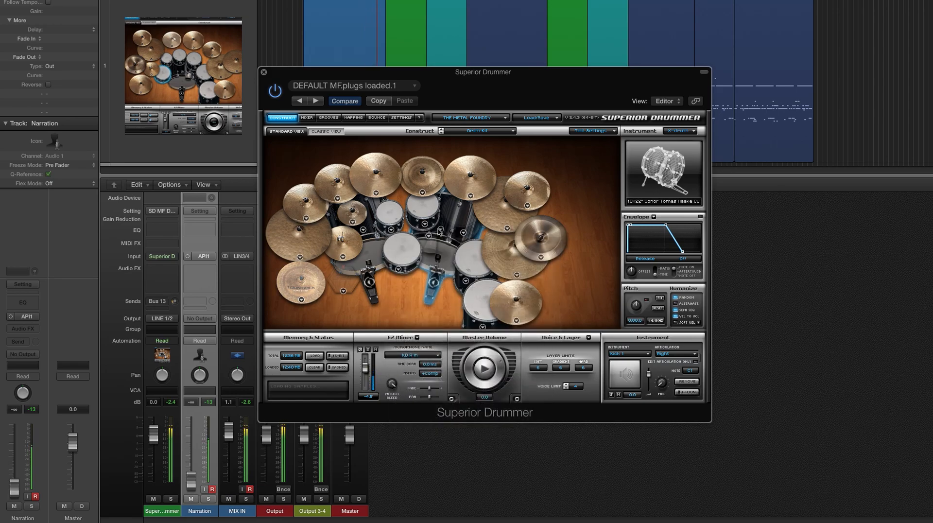
{"action": "left_click", "coordinate": [425, 224]}
{"action": "left_click", "coordinate": [425, 224]}
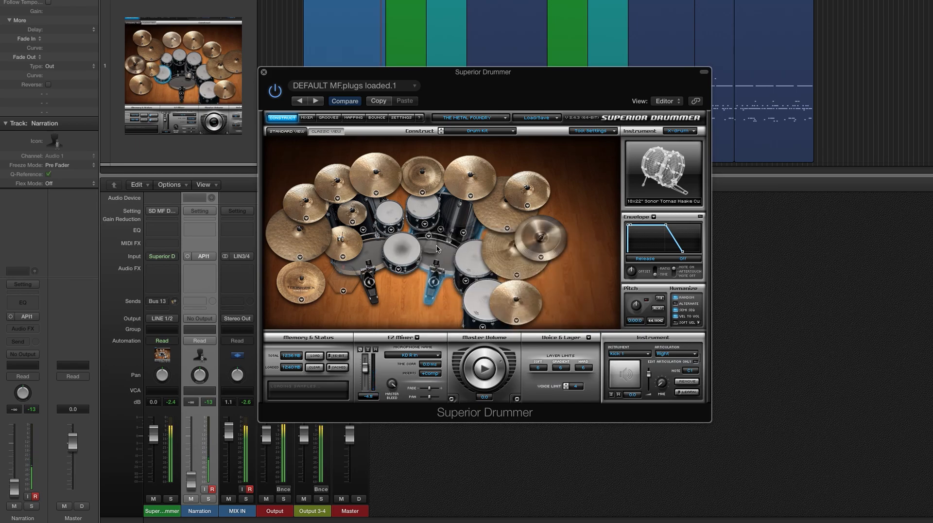
{"action": "left_click", "coordinate": [466, 281]}
{"action": "left_click", "coordinate": [483, 332]}
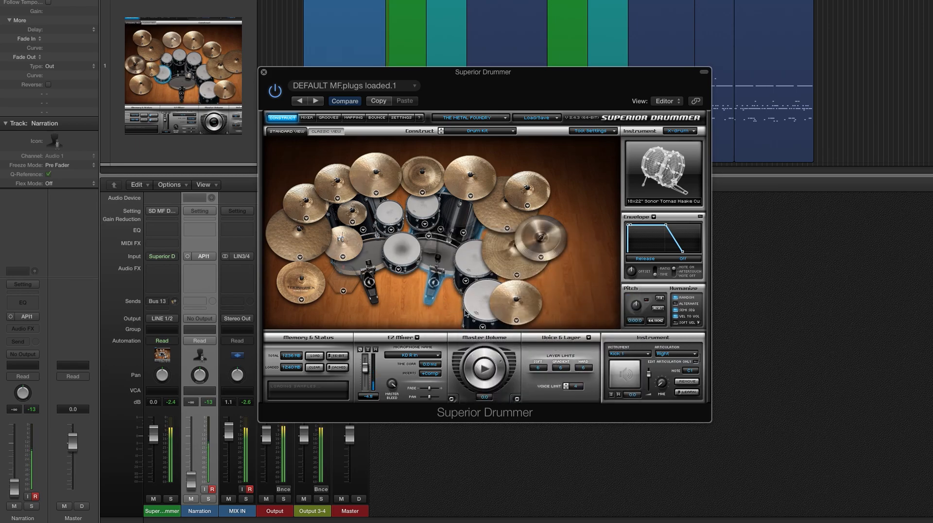
{"action": "left_click", "coordinate": [483, 327]}
{"action": "left_click", "coordinate": [483, 328]}
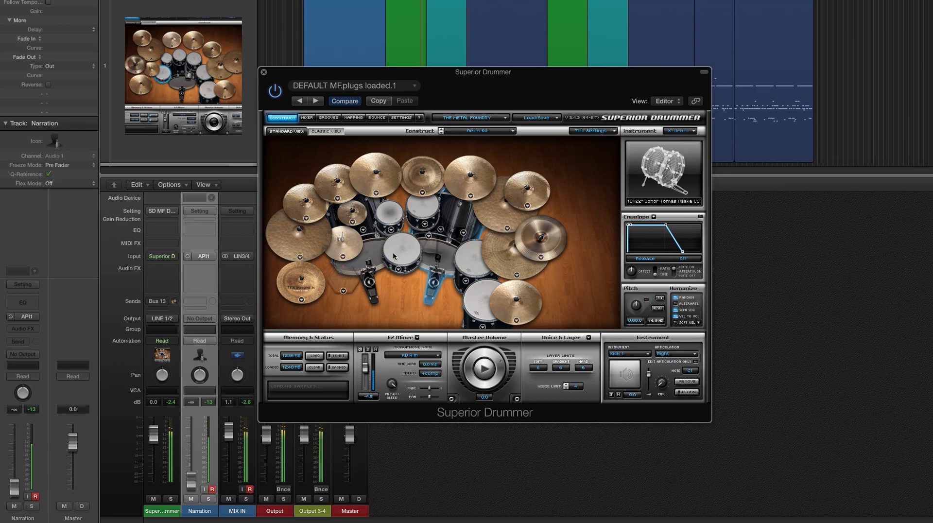
- Set the KD R In channel's compressor in the mixer to a -20.5 dB threshold and a 37.0 ms attack
{"action": "left_click", "coordinate": [307, 119]}
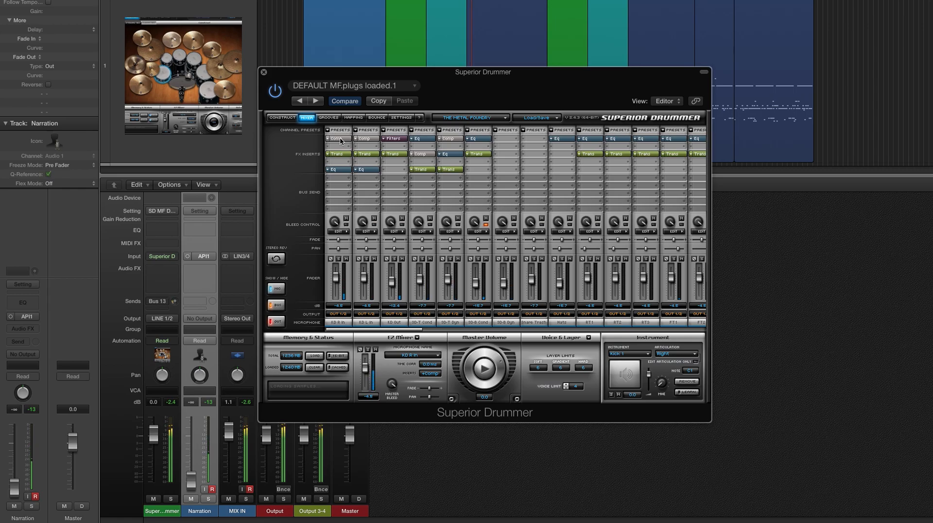
{"action": "left_click", "coordinate": [340, 139]}
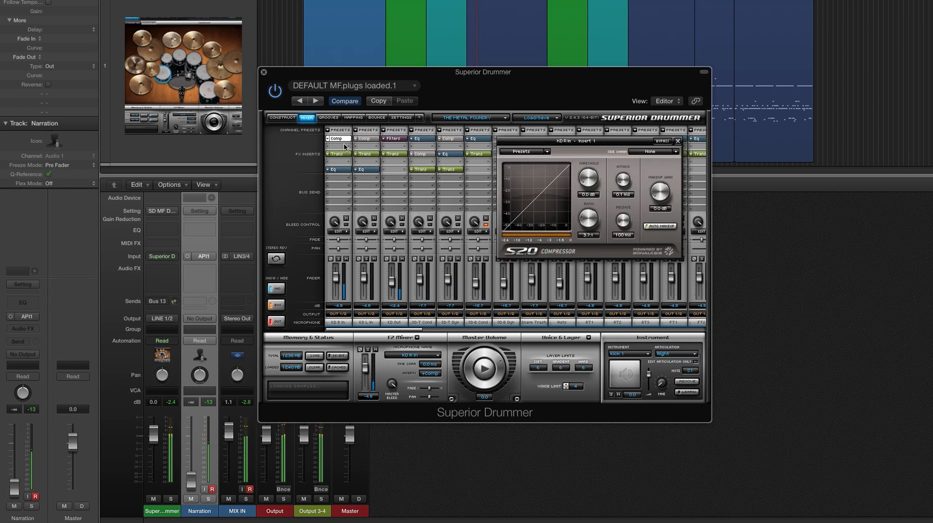
{"action": "left_click", "coordinate": [342, 140]}
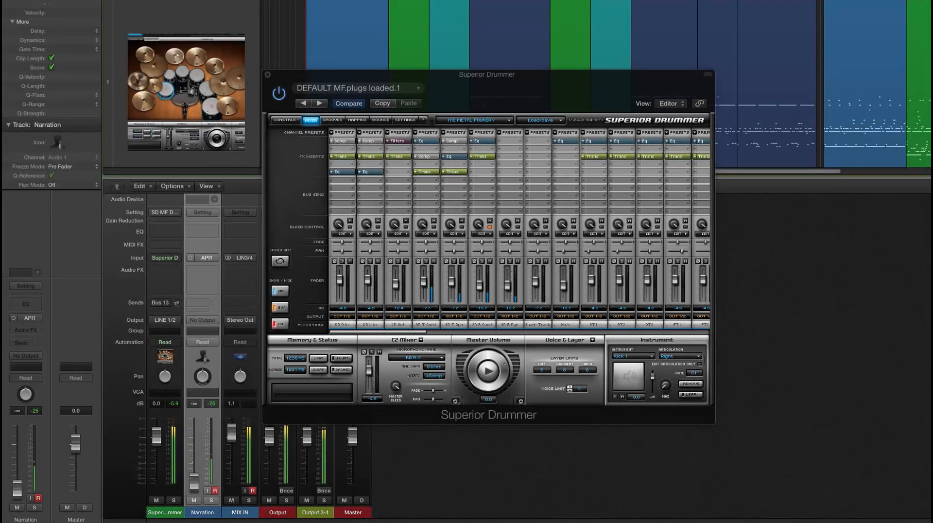
{"action": "left_click", "coordinate": [346, 141]}
{"action": "left_click_drag", "start_coordinate": [588, 183], "coordinate": [626, 181]}
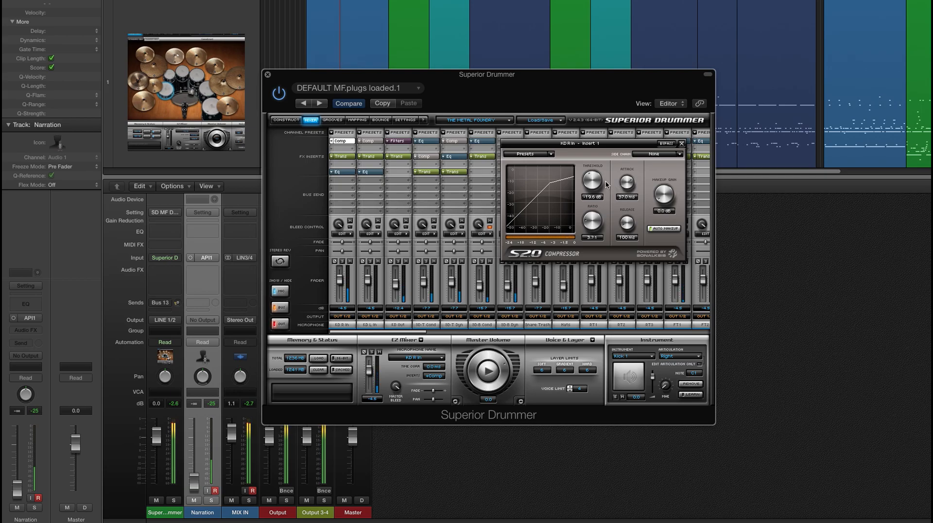
{"action": "scroll", "coordinate": [591, 178], "scroll_direction": "down", "scroll_amount": 2}
{"action": "scroll", "coordinate": [591, 176], "scroll_direction": "up", "scroll_amount": 1}
{"action": "left_click", "coordinate": [681, 143]}
- Adjust the transient shaper on the KD R In channel and close it
{"action": "left_click", "coordinate": [356, 156]}
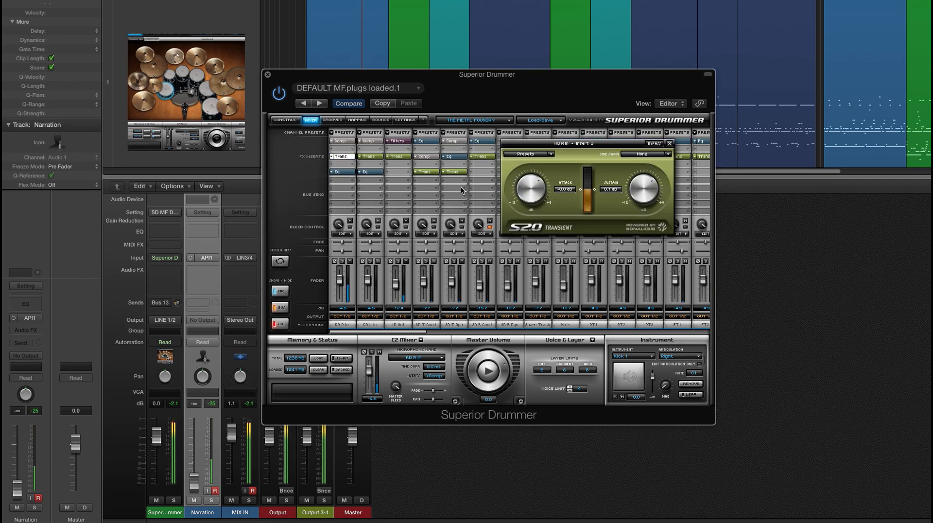
{"action": "scroll", "coordinate": [541, 187], "scroll_direction": "up", "scroll_amount": 1}
{"action": "left_click", "coordinate": [671, 143]}
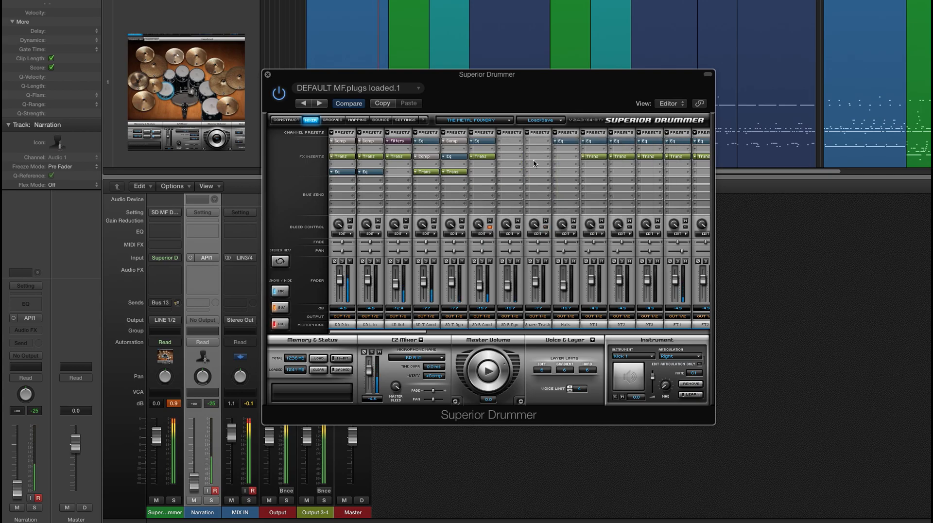
- Shape the KD R In equalizer with gains of -7, 2.5, -4.5, 2.5 and 5 dB at 20 Hz, 66.3 Hz, 344 Hz, 3.66 kHz and 6.23 kHz
{"action": "left_click", "coordinate": [347, 172]}
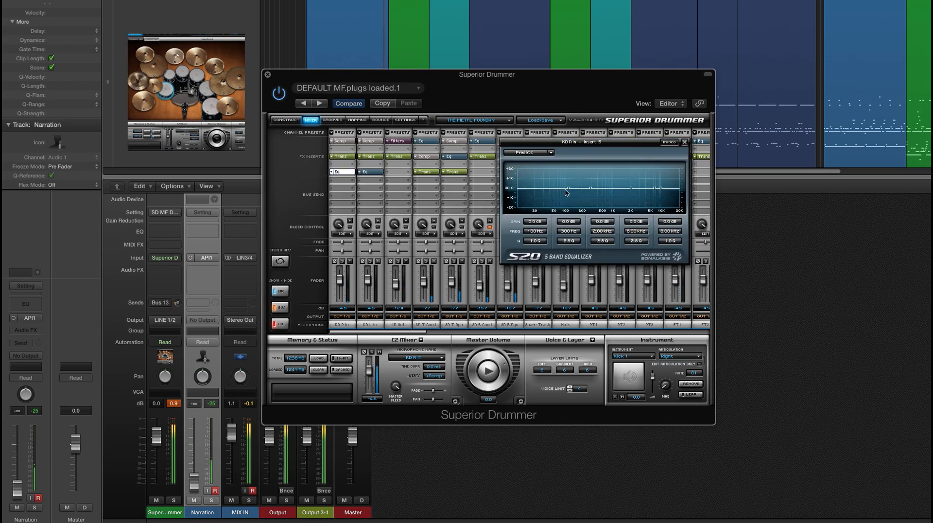
{"action": "left_click_drag", "start_coordinate": [568, 188], "coordinate": [532, 195]}
{"action": "left_click_drag", "start_coordinate": [591, 188], "coordinate": [561, 190]}
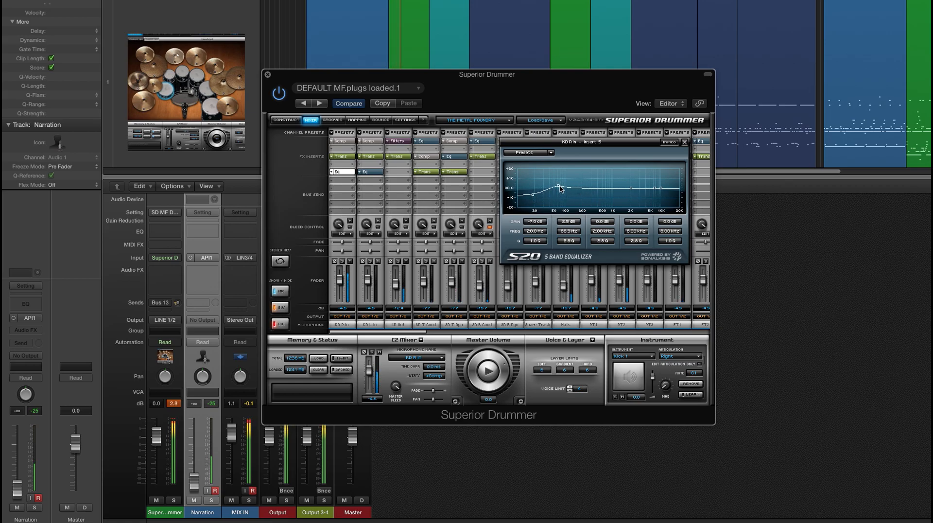
{"action": "left_click_drag", "start_coordinate": [630, 188], "coordinate": [593, 192]}
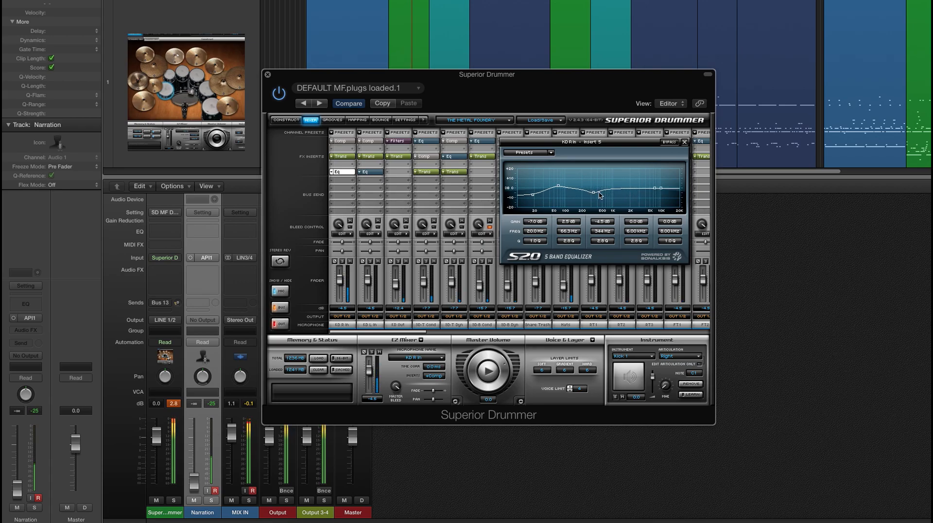
{"action": "mouse_move", "coordinate": [655, 188]}
{"action": "left_mouse_down"}
{"action": "mouse_move", "coordinate": [645, 188]}
{"action": "mouse_move", "coordinate": [656, 185]}
{"action": "left_mouse_up"}
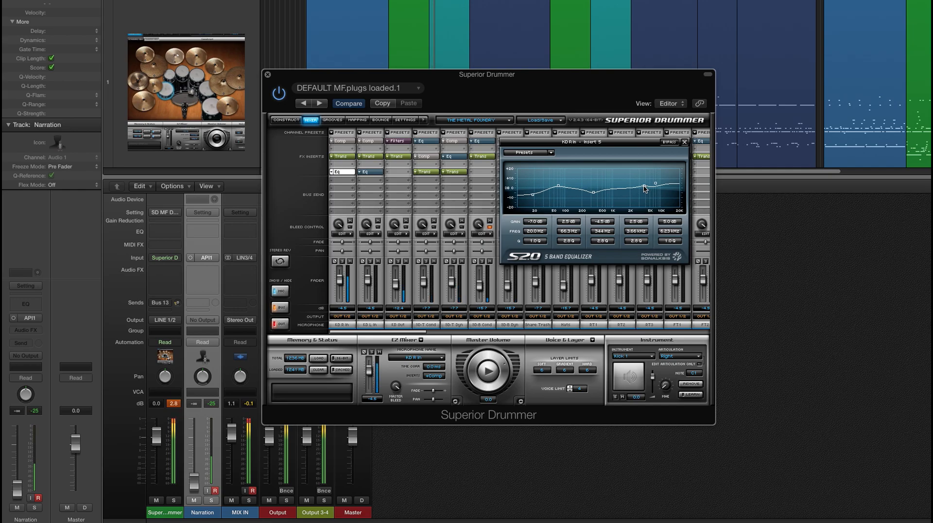
{"action": "left_click", "coordinate": [684, 142]}
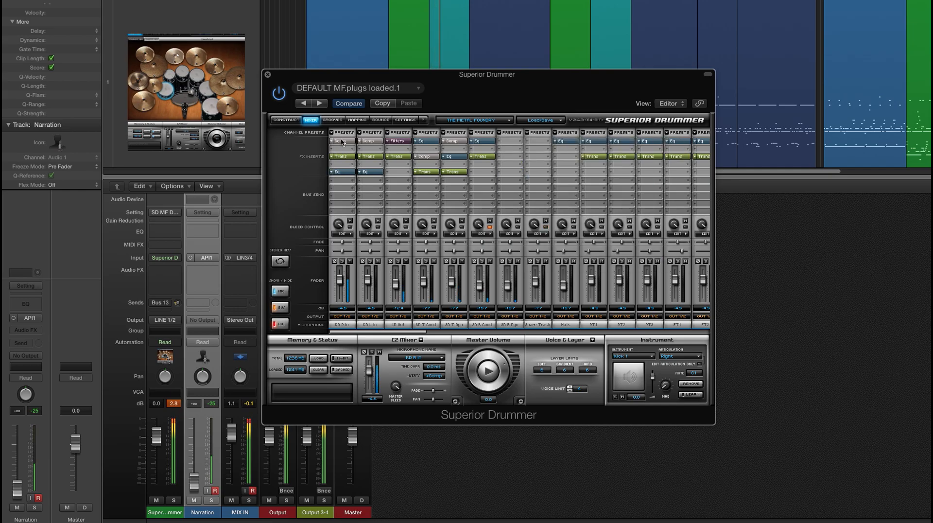
{"action": "left_click", "coordinate": [347, 142]}
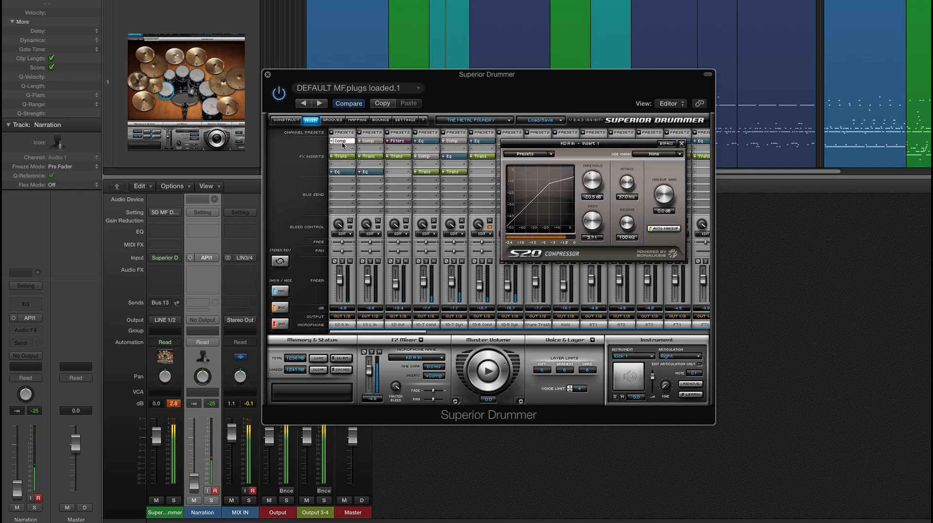
{"action": "left_click", "coordinate": [352, 143]}
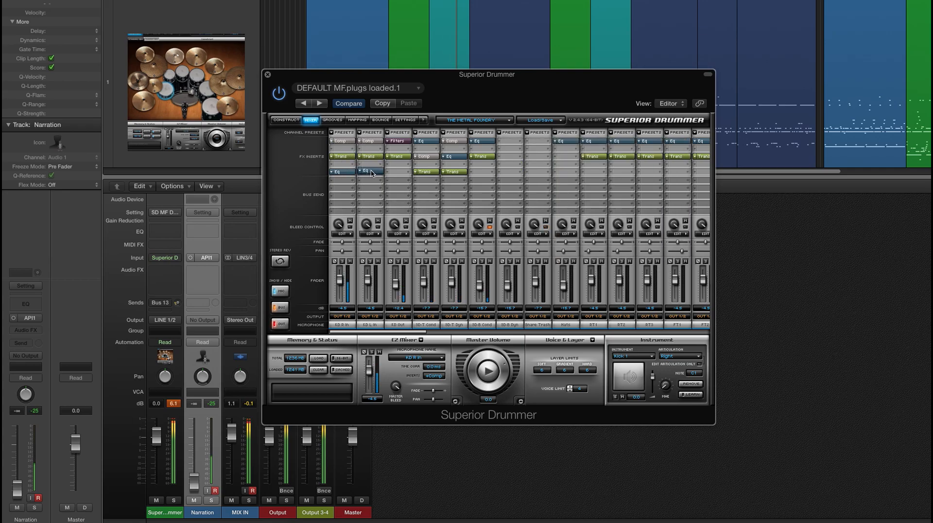
- Solo the KD Out channel and lower the low-pass cutoff in its filter insert to remove the highs
{"action": "left_click", "coordinate": [397, 141]}
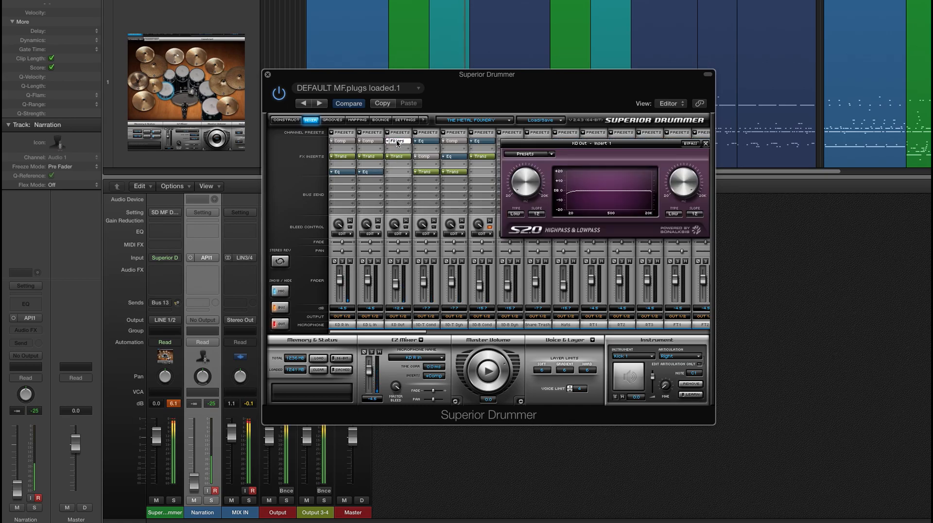
{"action": "left_click", "coordinate": [399, 261]}
{"action": "mouse_move", "coordinate": [687, 187]}
{"action": "left_mouse_down"}
{"action": "mouse_move", "coordinate": [686, 177]}
{"action": "mouse_move", "coordinate": [673, 179]}
{"action": "left_mouse_up"}
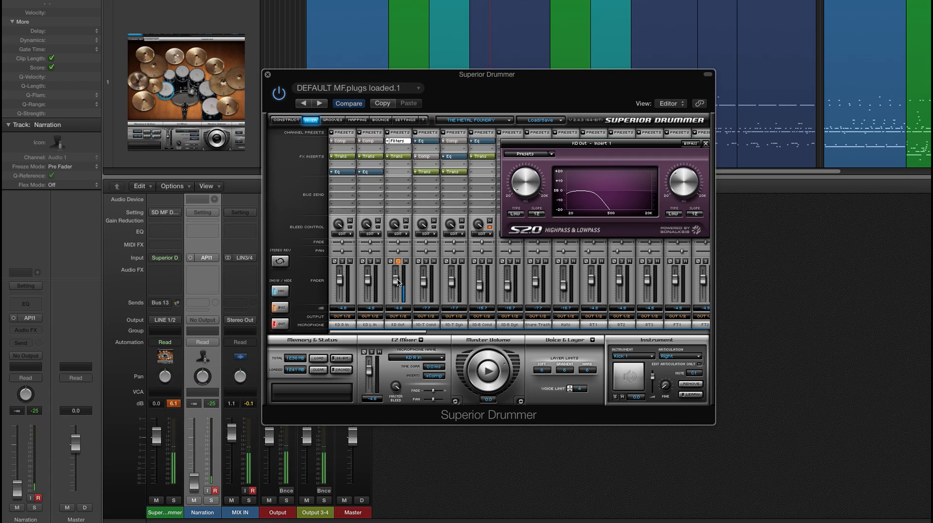
- Adjust the attack and sustain of the KD Out transient shaper, and lower the channel's fader
{"action": "left_click", "coordinate": [397, 156]}
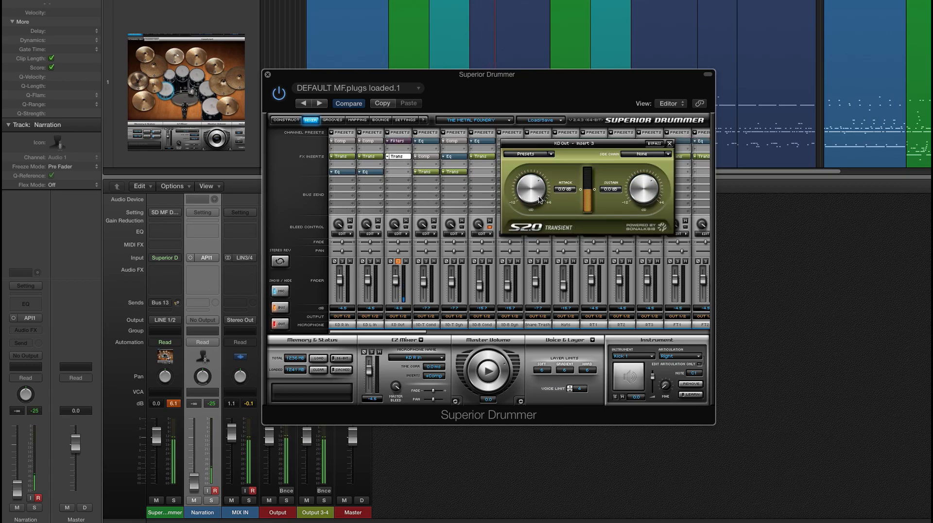
{"action": "left_click_drag", "start_coordinate": [543, 189], "coordinate": [544, 190]}
{"action": "left_click_drag", "start_coordinate": [653, 186], "coordinate": [657, 191]}
{"action": "left_click", "coordinate": [669, 143]}
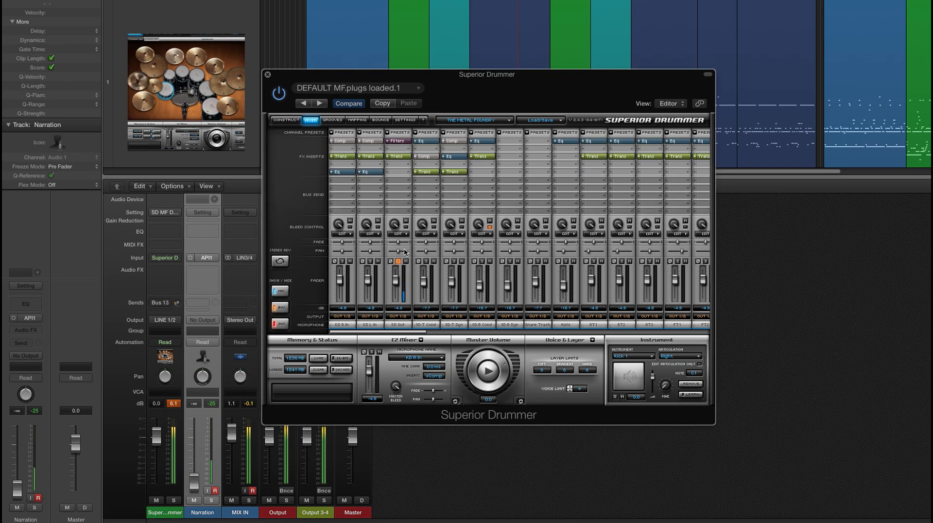
{"action": "left_click_drag", "start_coordinate": [395, 281], "coordinate": [395, 287]}
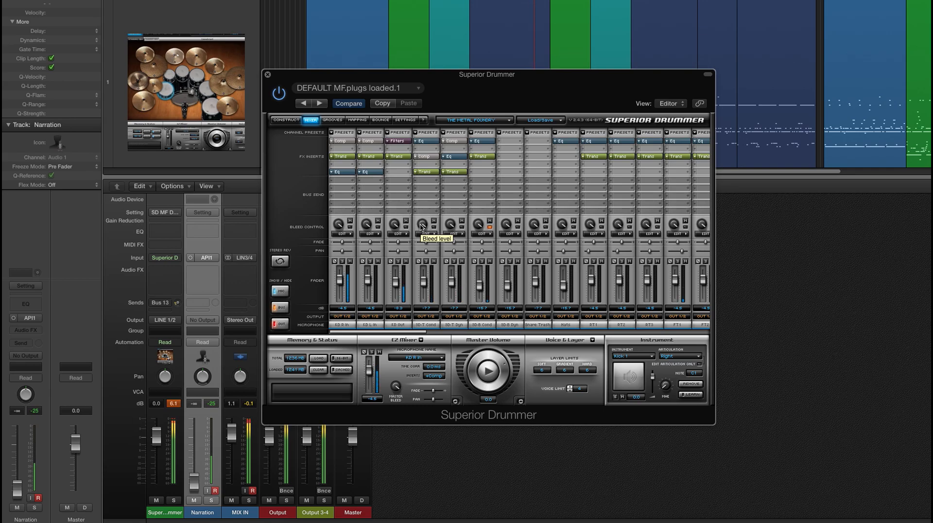
- Solo SD-T Cond and set its first three equalizer bands to -7 dB at 67.4 Hz, 10.5 dB at 191 Hz and -5 dB at 528 Hz
{"action": "left_click", "coordinate": [426, 142]}
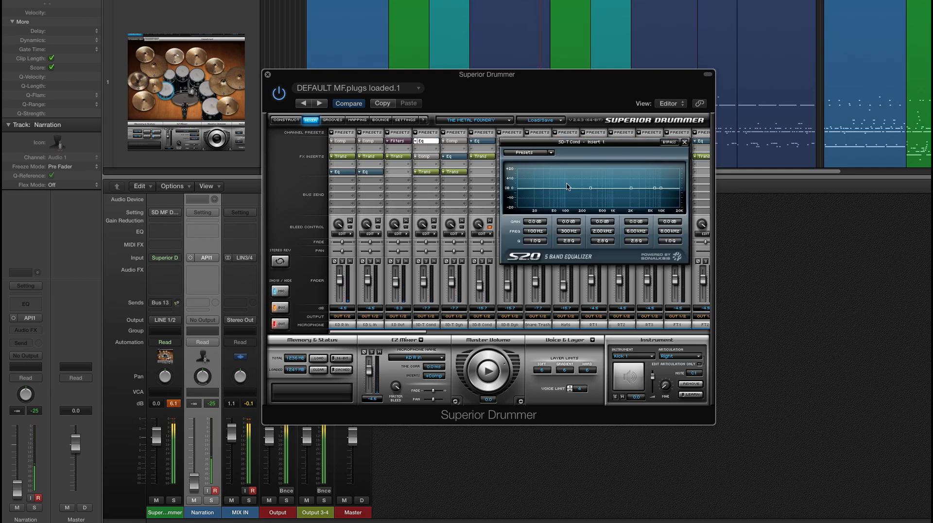
{"action": "left_click_drag", "start_coordinate": [534, 192], "coordinate": [561, 195]}
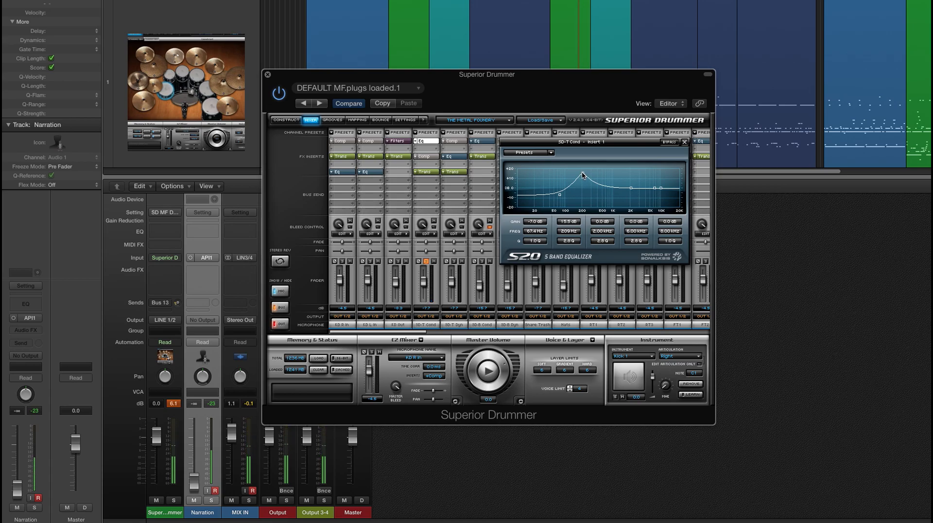
{"action": "left_click_drag", "start_coordinate": [582, 175], "coordinate": [603, 194]}
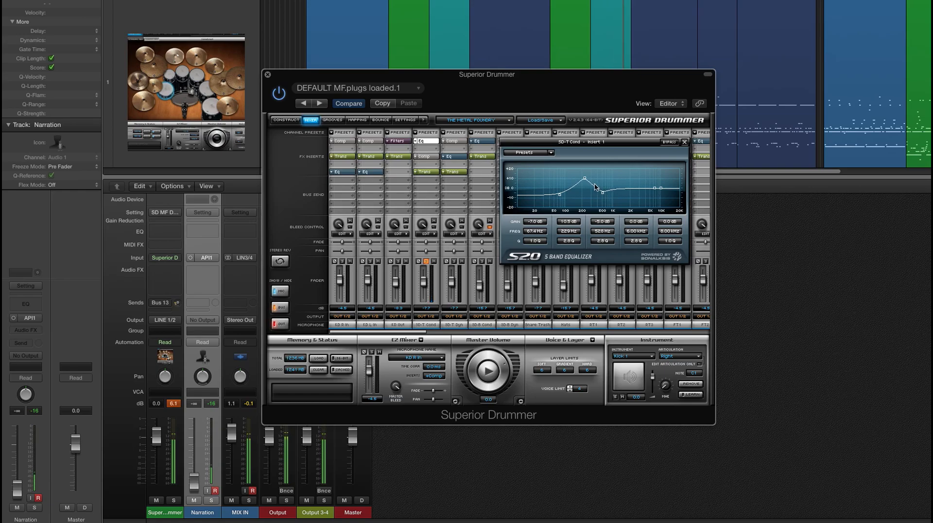
{"action": "left_click_drag", "start_coordinate": [585, 179], "coordinate": [581, 174]}
- Boost the fourth band of the SD-T Cond equalizer by 3 dB at 4.19 kHz with a Q of 1.9
{"action": "left_click_drag", "start_coordinate": [649, 186], "coordinate": [646, 188]}
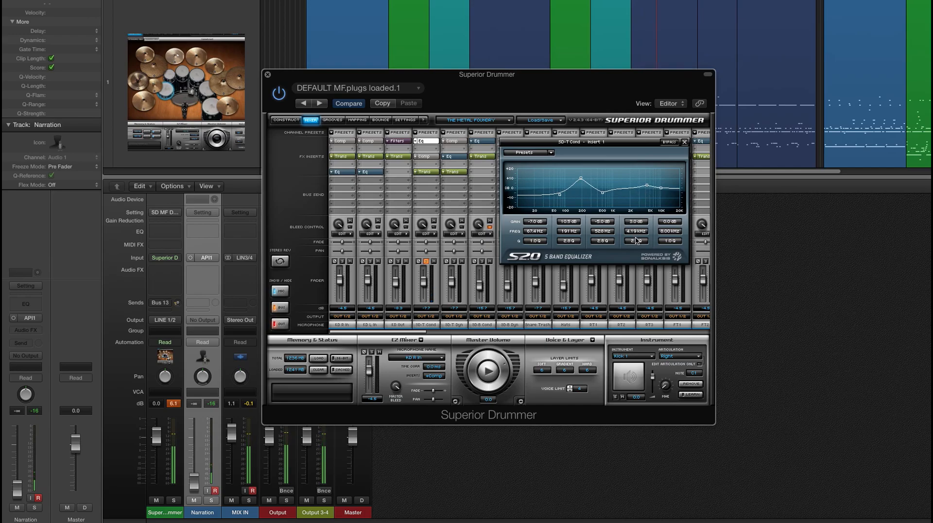
{"action": "left_click_drag", "start_coordinate": [635, 241], "coordinate": [636, 244]}
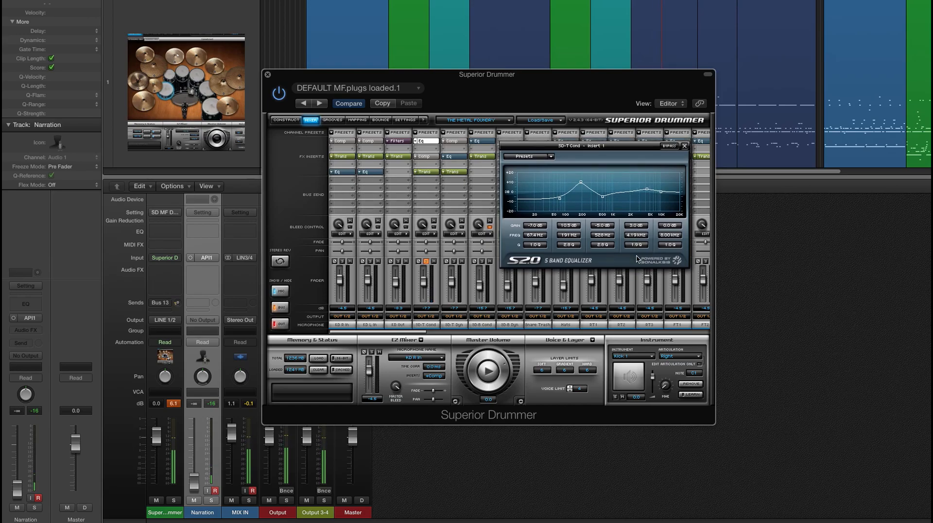
{"action": "left_click", "coordinate": [684, 145]}
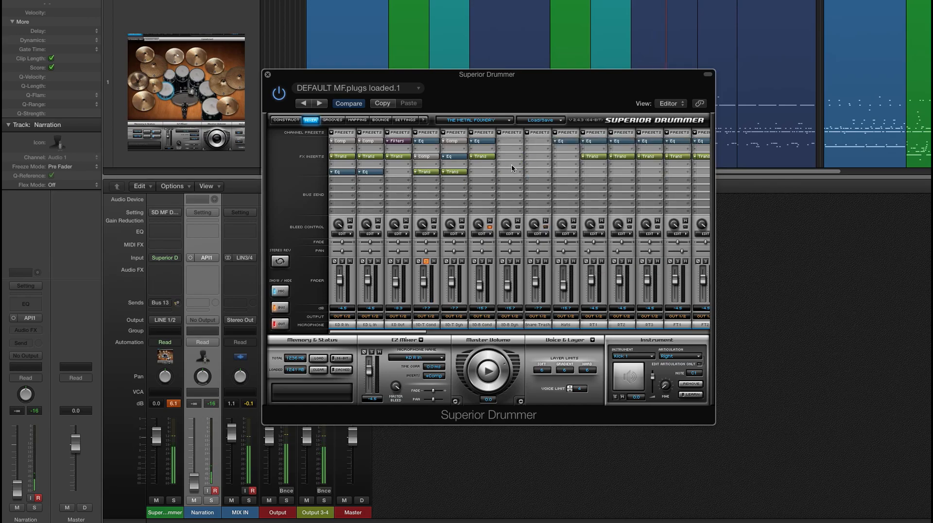
- Set the SD-T Cond compressor to about -22 dB threshold and 9.7:1 ratio, with 0.5 ms attack and 154 ms release
{"action": "left_click", "coordinate": [431, 159]}
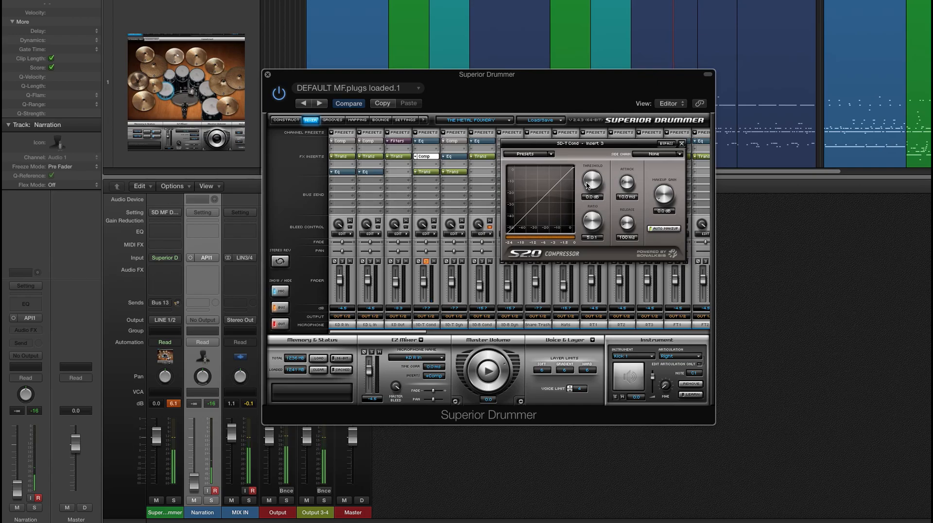
{"action": "left_click_drag", "start_coordinate": [588, 222], "coordinate": [595, 217]}
{"action": "scroll", "coordinate": [588, 185], "scroll_direction": "down", "scroll_amount": 2}
{"action": "scroll", "coordinate": [588, 183], "scroll_direction": "down", "scroll_amount": 7}
{"action": "scroll", "coordinate": [589, 179], "scroll_direction": "down", "scroll_amount": 8}
{"action": "scroll", "coordinate": [591, 179], "scroll_direction": "down", "scroll_amount": 6}
{"action": "scroll", "coordinate": [595, 178], "scroll_direction": "down", "scroll_amount": 1}
{"action": "scroll", "coordinate": [593, 179], "scroll_direction": "up", "scroll_amount": 2}
{"action": "scroll", "coordinate": [627, 182], "scroll_direction": "down", "scroll_amount": 5}
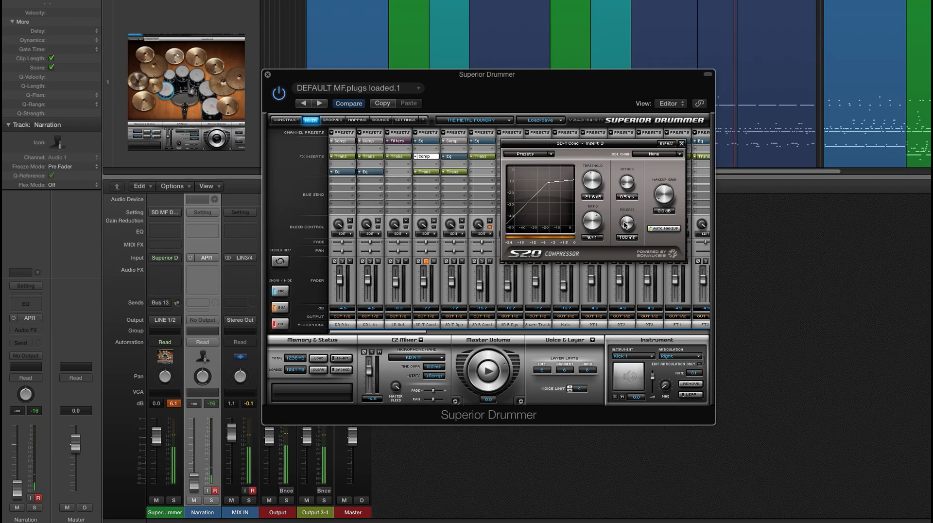
{"action": "scroll", "coordinate": [626, 224], "scroll_direction": "up", "scroll_amount": 2}
{"action": "scroll", "coordinate": [593, 179], "scroll_direction": "down", "scroll_amount": 5}
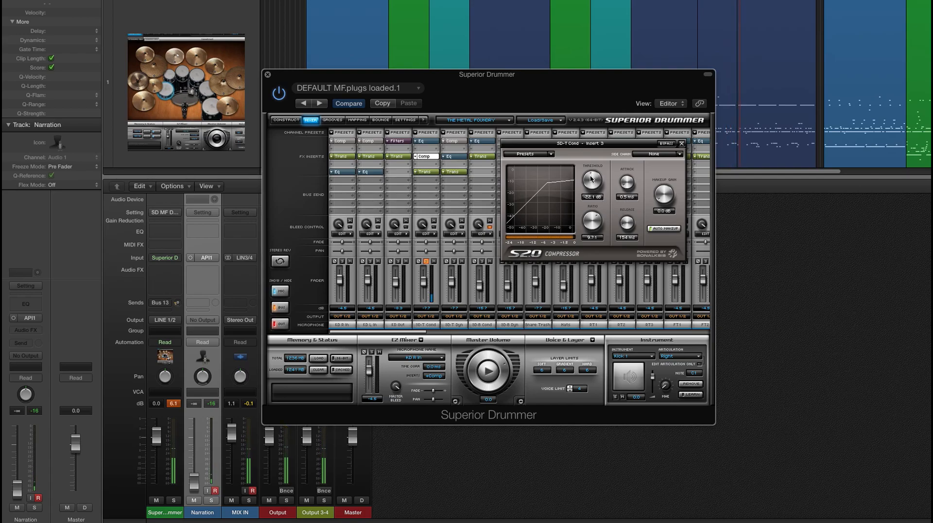
- Set the SD-T Cond compressor's threshold to -17.0 dB and reset the channel's fader to 0.0 dB
{"action": "scroll", "coordinate": [593, 180], "scroll_direction": "up", "scroll_amount": 4}
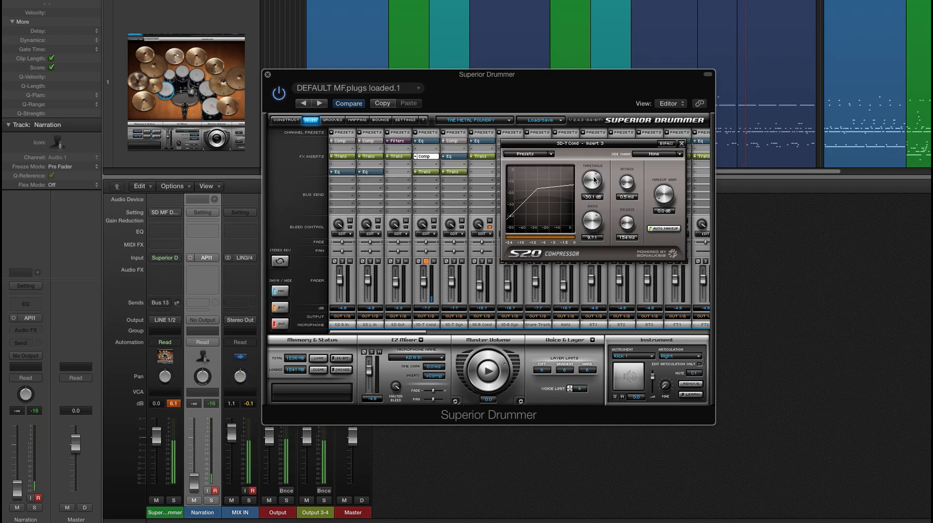
{"action": "scroll", "coordinate": [590, 180], "scroll_direction": "up", "scroll_amount": 4}
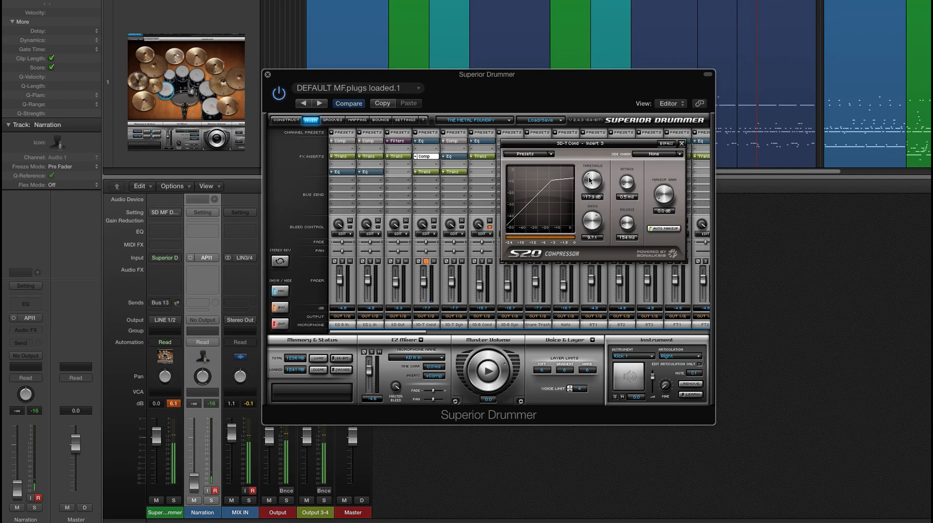
{"action": "scroll", "coordinate": [589, 180], "scroll_direction": "up", "scroll_amount": 1}
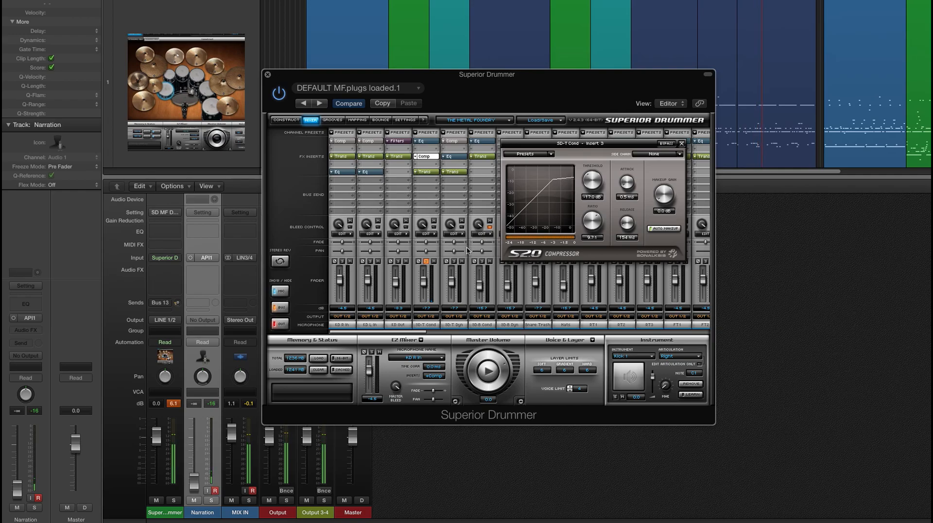
{"action": "left_click", "coordinate": [425, 279], "text": "alt"}
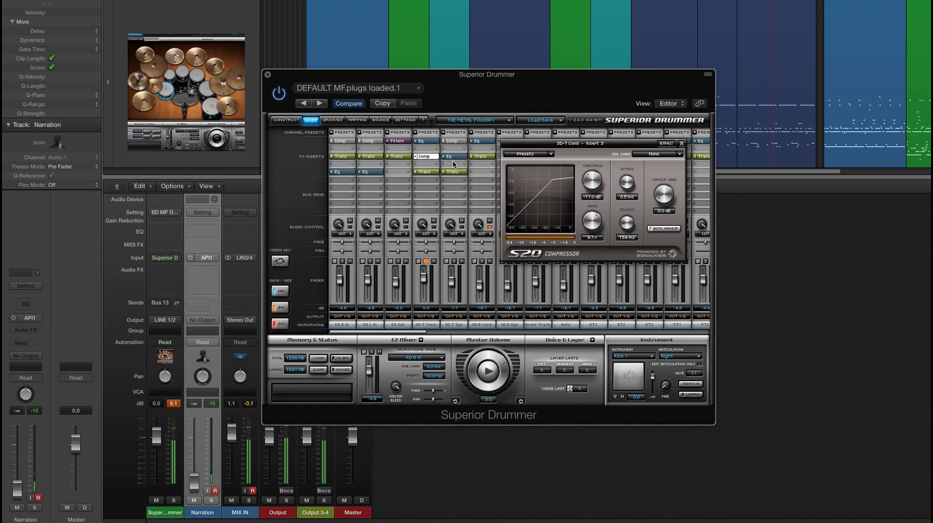
- Adjust the SD-T Cond transient shaper's attack slightly and lower its sustain to about -1.7 dB
{"action": "left_click", "coordinate": [427, 173]}
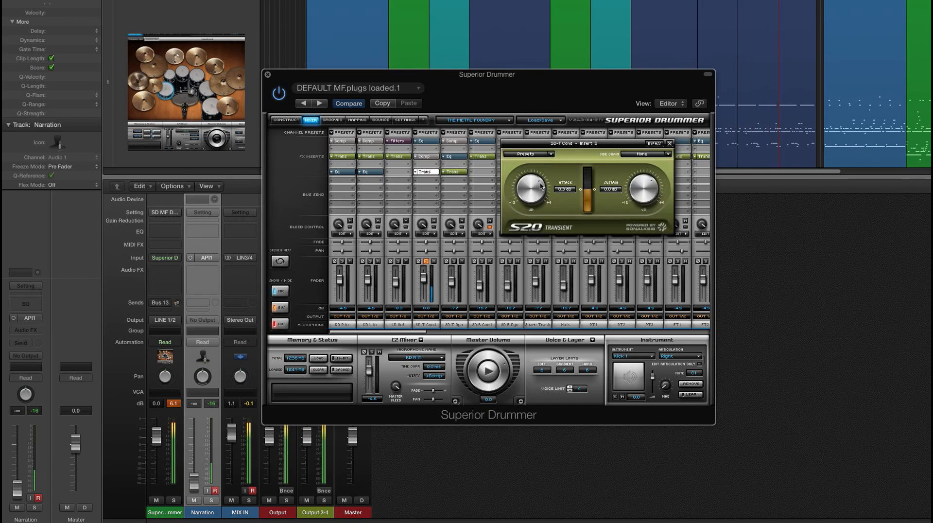
{"action": "left_click_drag", "start_coordinate": [655, 183], "coordinate": [647, 179]}
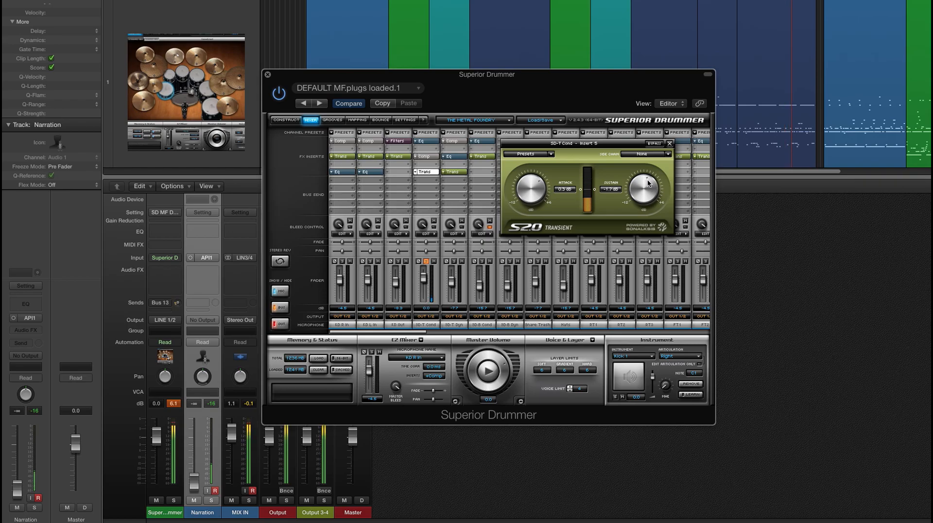
{"action": "left_click", "coordinate": [669, 143]}
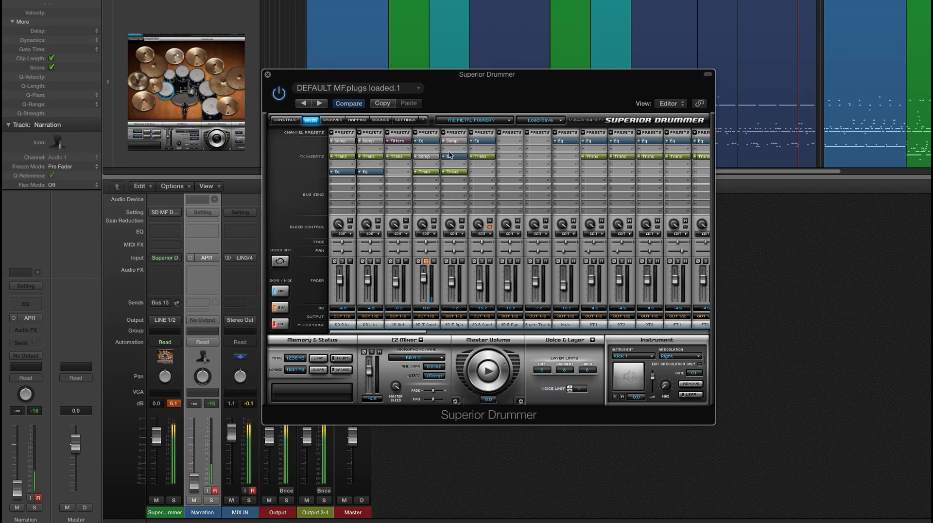
- Reduce the boost of the second band, near 191 Hz, in the SD-T Cond equalizer
{"action": "left_click", "coordinate": [424, 142]}
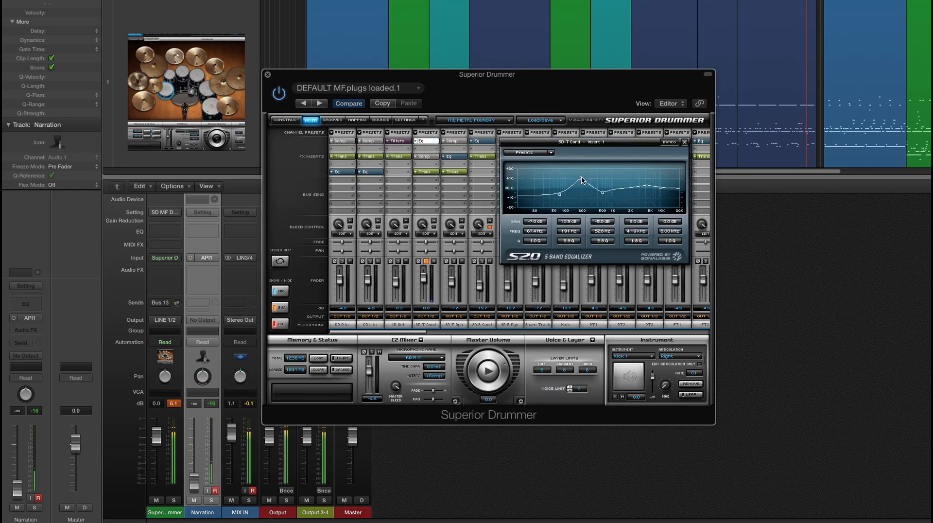
{"action": "left_click_drag", "start_coordinate": [583, 178], "coordinate": [581, 183]}
{"action": "left_click", "coordinate": [684, 142]}
- Set the SD-T Cond compressor's attack to 0.1 ms, readjust its threshold, and unsolo the channel to fine-tune its fader
{"action": "left_click", "coordinate": [427, 157]}
{"action": "left_click_drag", "start_coordinate": [623, 188], "coordinate": [588, 178]}
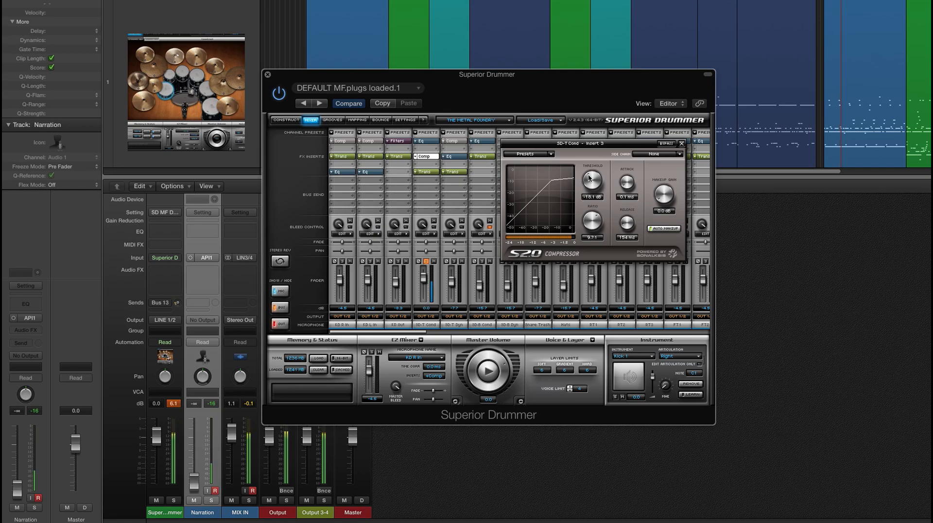
{"action": "left_click", "coordinate": [682, 144]}
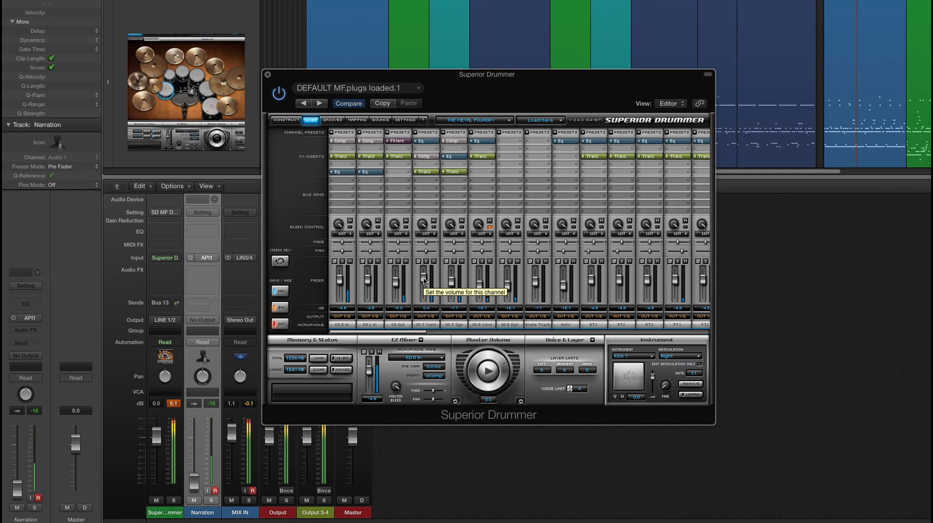
{"action": "left_click_drag", "start_coordinate": [425, 280], "coordinate": [426, 281]}
- Set the SD-T Dyn compressor to about -26 dB threshold, 3.2:1 ratio and 38.9 ms attack, and shorten its release
{"action": "left_click", "coordinate": [455, 140]}
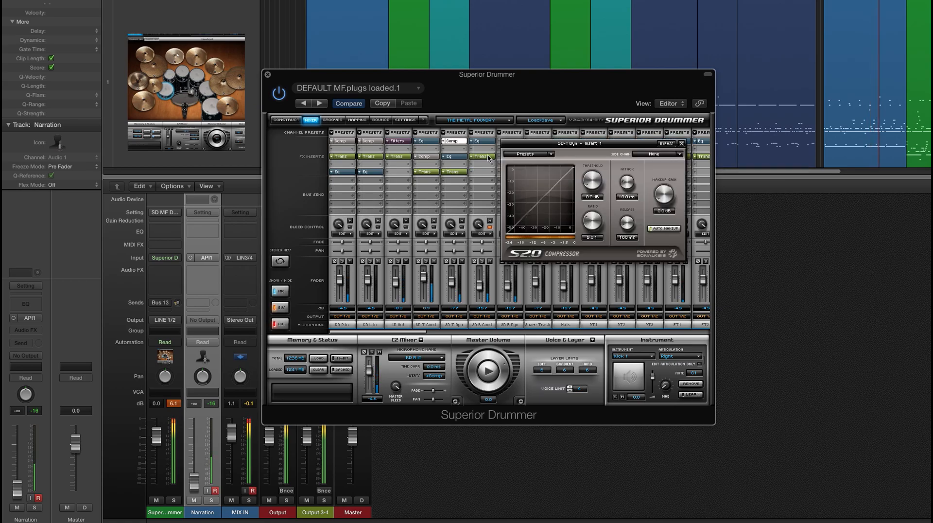
{"action": "left_click_drag", "start_coordinate": [590, 183], "coordinate": [631, 185]}
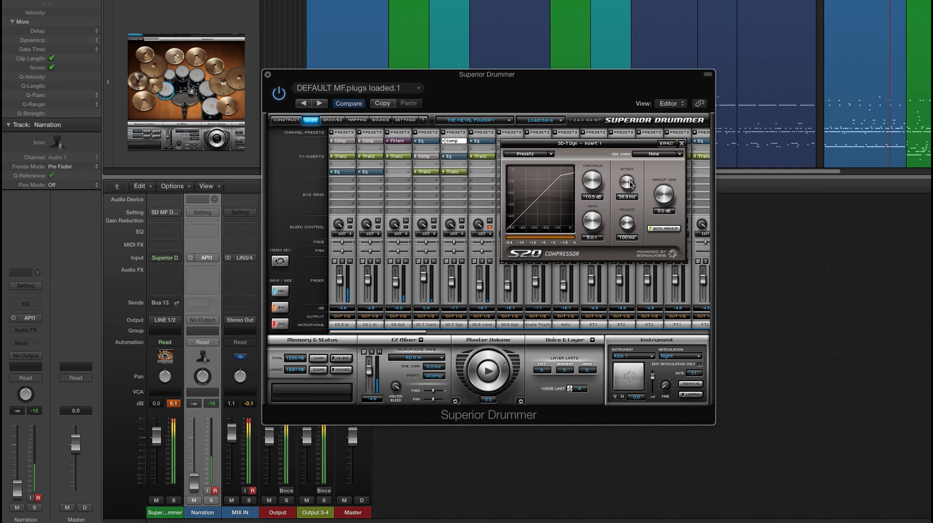
{"action": "left_click_drag", "start_coordinate": [627, 223], "coordinate": [588, 224]}
{"action": "left_click_drag", "start_coordinate": [589, 185], "coordinate": [595, 178]}
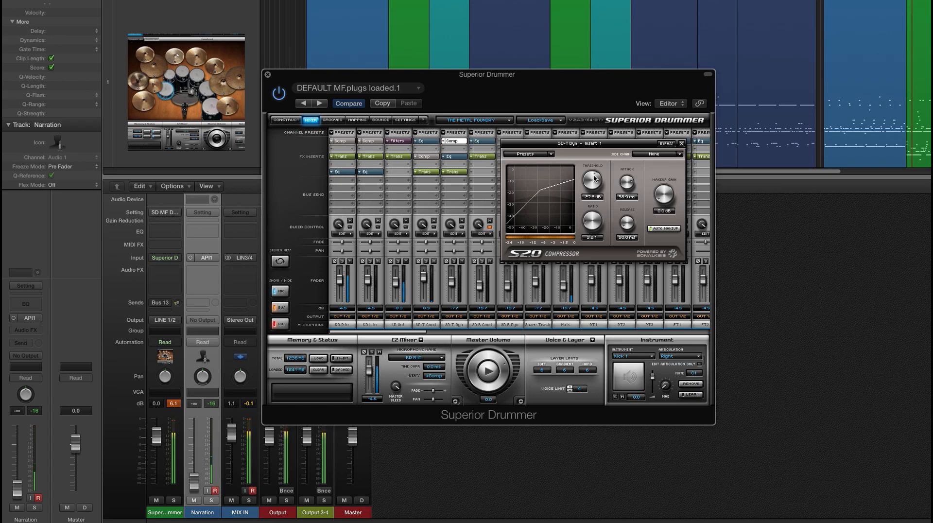
{"action": "left_click_drag", "start_coordinate": [595, 178], "coordinate": [595, 178]}
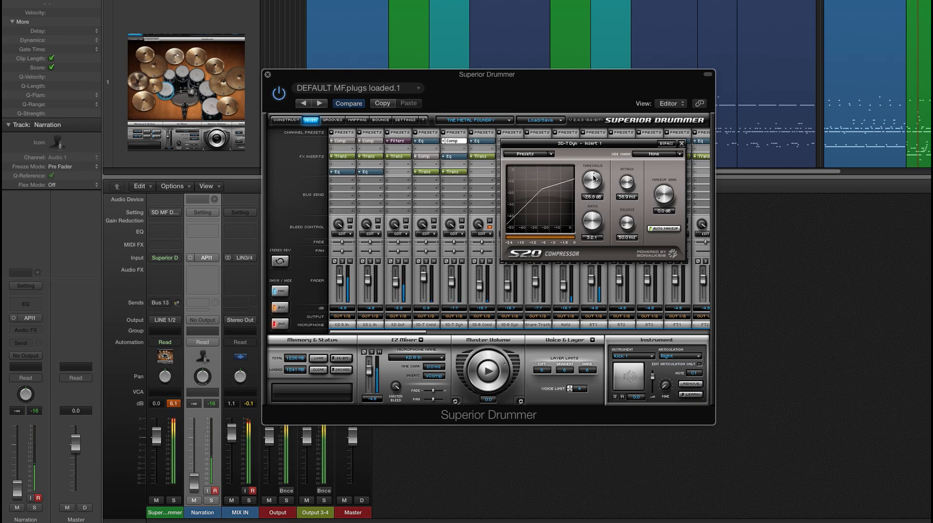
{"action": "left_click", "coordinate": [681, 144]}
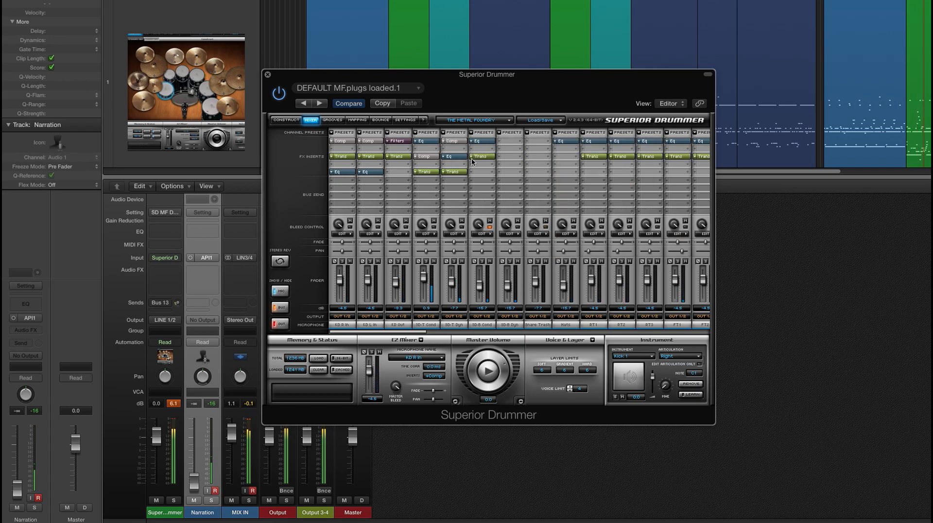
- Shape the SD-T Dyn equalizer with cuts at 72 Hz and 605 Hz and 2 dB boosts at 262 Hz and 4.19 kHz
{"action": "left_click", "coordinate": [460, 161]}
{"action": "left_click_drag", "start_coordinate": [564, 191], "coordinate": [662, 190]}
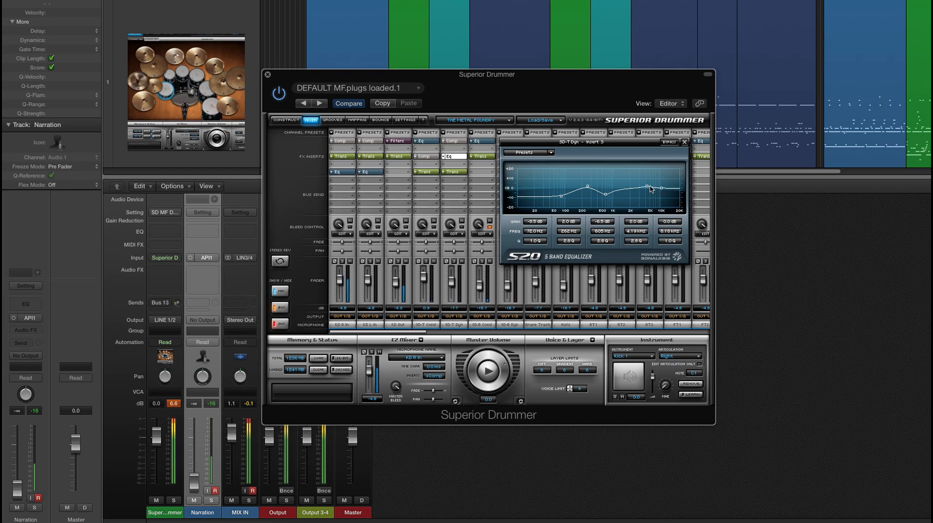
{"action": "left_click", "coordinate": [685, 142]}
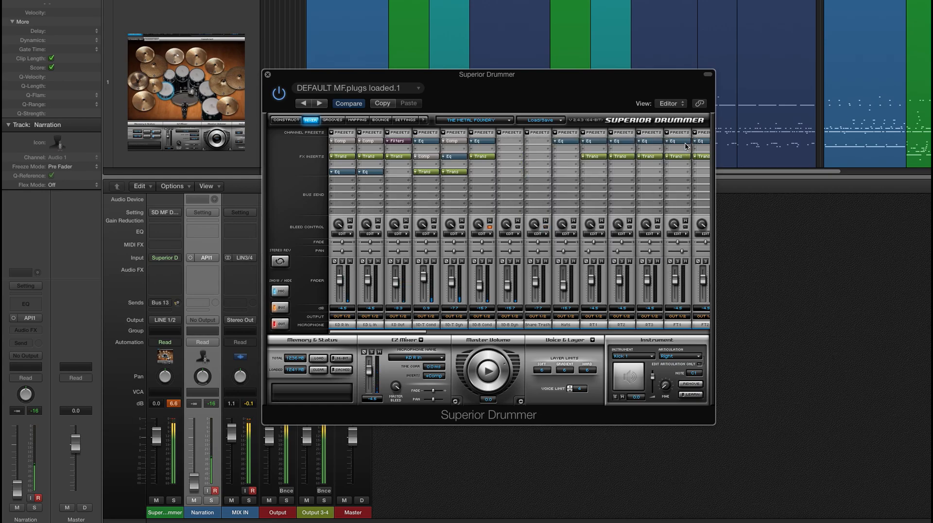
- Adjust the SD-T Dyn transient shaper with the channel soloed, setting about 1.6 dB attack and adjusting sustain, and lower the unsoloed channel's fader
{"action": "left_click", "coordinate": [454, 172]}
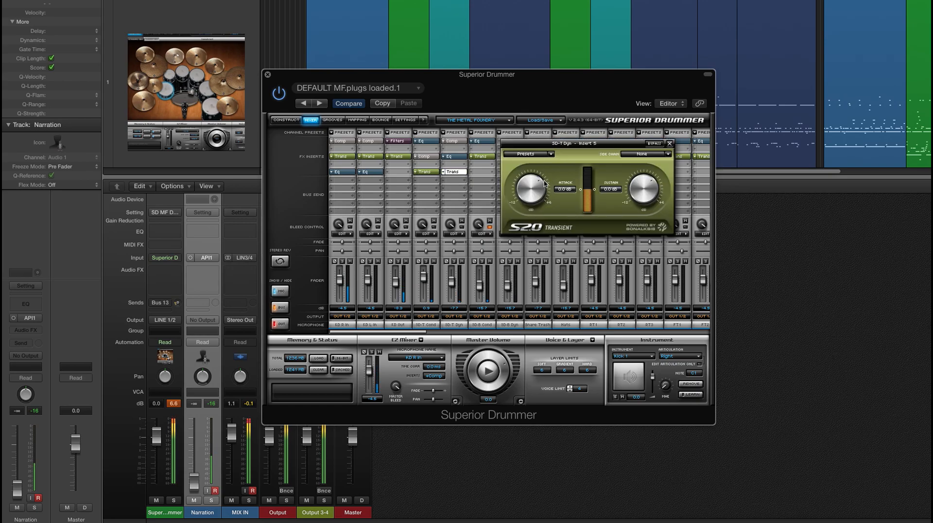
{"action": "left_click", "coordinate": [455, 262]}
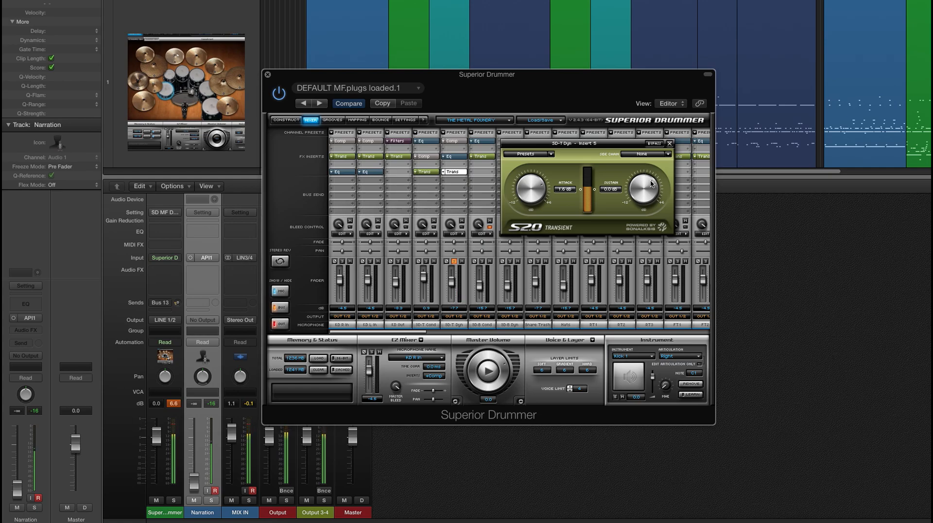
{"action": "left_click_drag", "start_coordinate": [651, 183], "coordinate": [654, 185]}
{"action": "left_click", "coordinate": [670, 143]}
{"action": "left_click", "coordinate": [455, 262]}
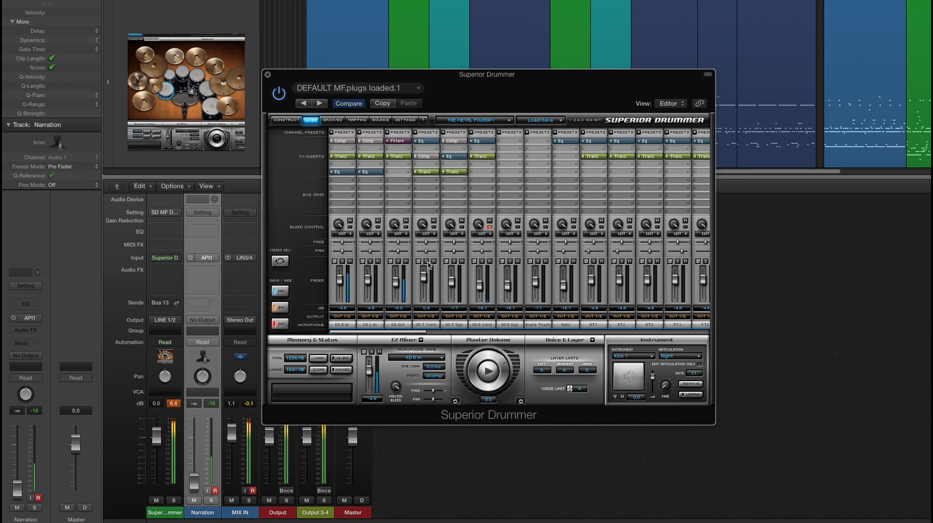
{"action": "left_click_drag", "start_coordinate": [453, 285], "coordinate": [453, 290]}
- Solo SD-B Cond and shape its equalizer's first two bands with a cut at 45.5 Hz and a boost at 191 Hz
{"action": "left_click", "coordinate": [482, 261]}
{"action": "left_click", "coordinate": [482, 141]}
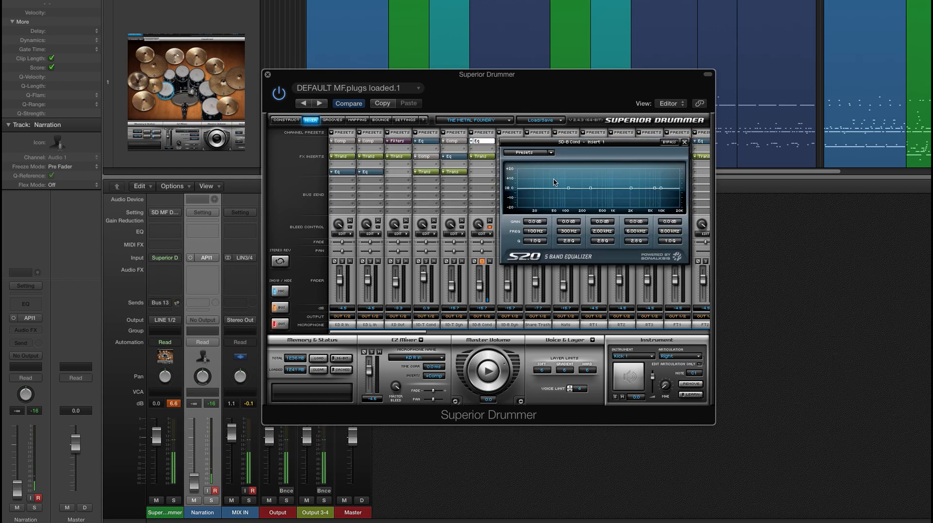
{"action": "left_click_drag", "start_coordinate": [569, 189], "coordinate": [588, 189]}
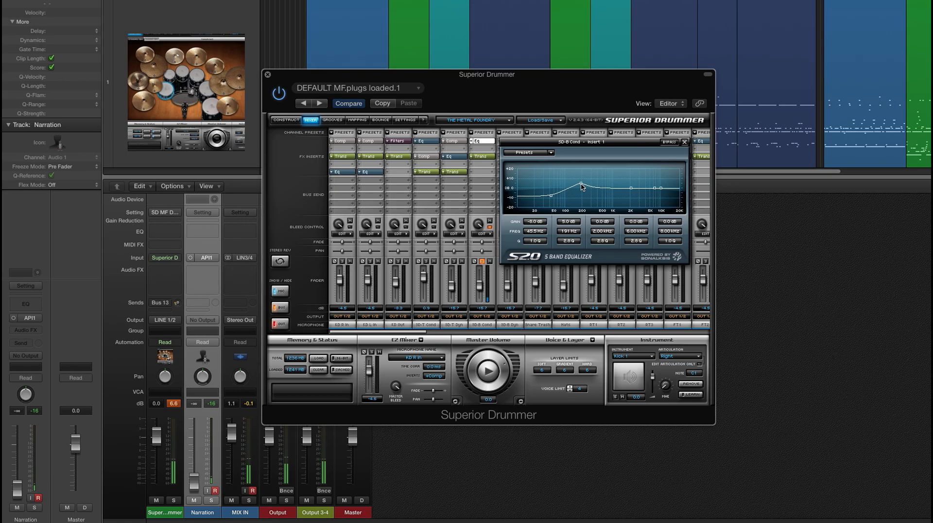
- Cut the SD-B Cond equalizer by 2.5 dB at 4.59 kHz and 8.18 kHz, and retune its lower bands to 80.5 Hz and 205 Hz
{"action": "left_click_drag", "start_coordinate": [656, 189], "coordinate": [649, 192]}
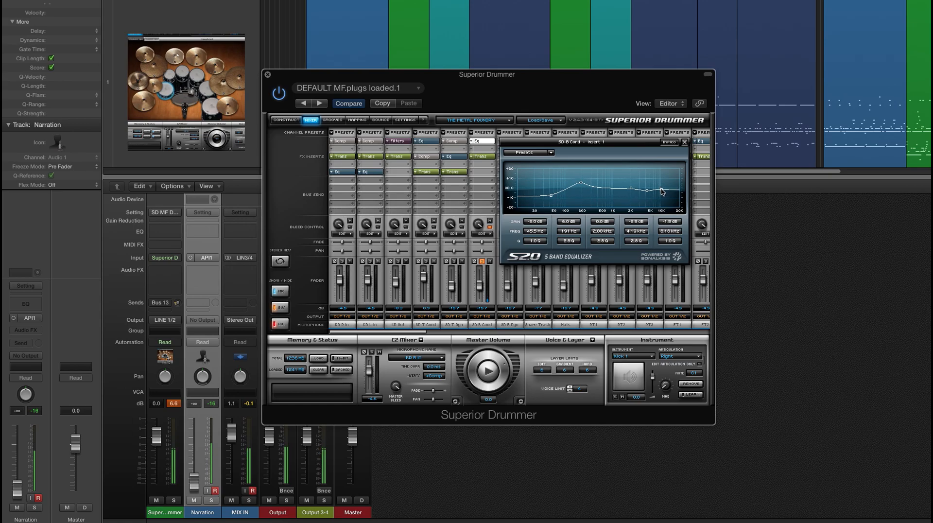
{"action": "mouse_move", "coordinate": [648, 192]}
{"action": "left_mouse_down"}
{"action": "mouse_move", "coordinate": [634, 194]}
{"action": "mouse_move", "coordinate": [643, 178]}
{"action": "mouse_move", "coordinate": [649, 192]}
{"action": "left_mouse_up"}
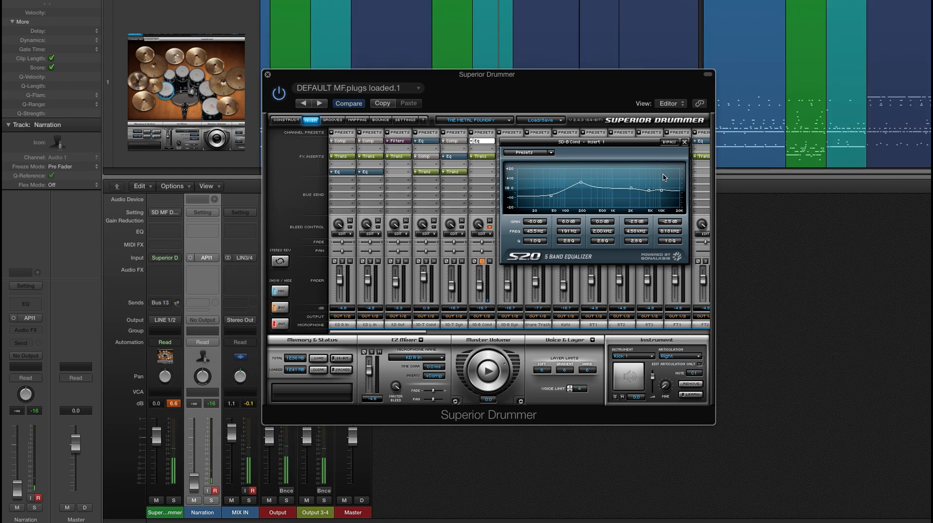
{"action": "left_click_drag", "start_coordinate": [551, 195], "coordinate": [583, 182]}
- Lower the unsoloed SD-B Cond channel's fader and turn the SD-B Dyn and Snare Trash faders fully off
{"action": "left_click_drag", "start_coordinate": [480, 285], "coordinate": [480, 293]}
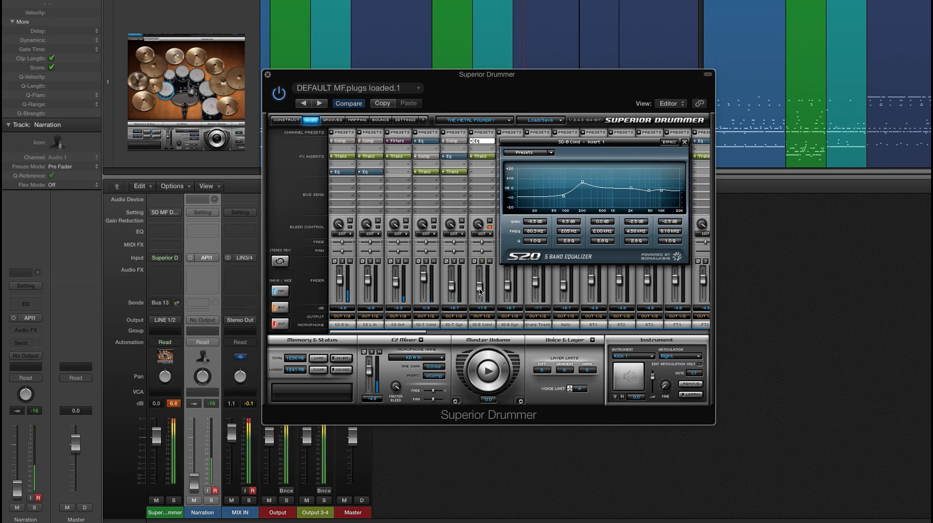
{"action": "left_click", "coordinate": [685, 143]}
{"action": "left_click_drag", "start_coordinate": [507, 282], "coordinate": [535, 297]}
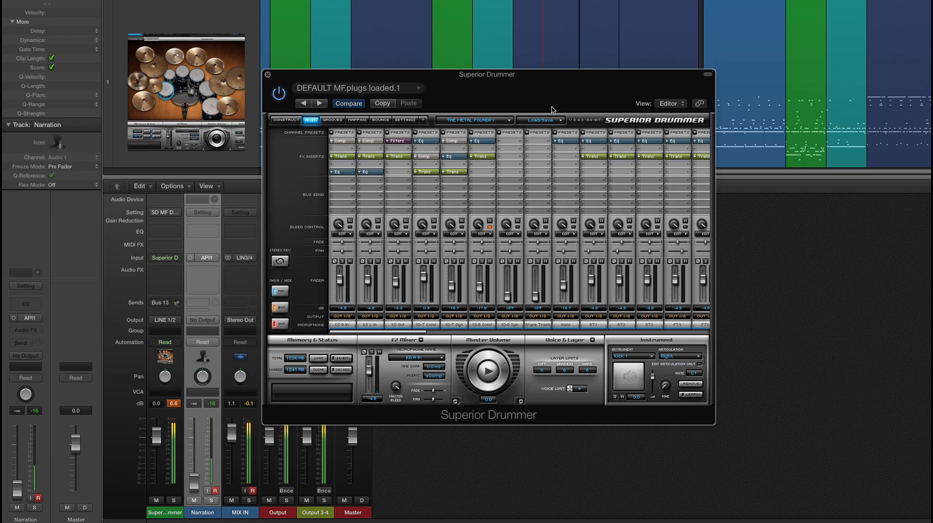
- Cut the first band of the Hats channel's equalizer to -10 dB at about 77 Hz
{"action": "left_click", "coordinate": [572, 142]}
{"action": "left_click_drag", "start_coordinate": [337, 189], "coordinate": [334, 199]}
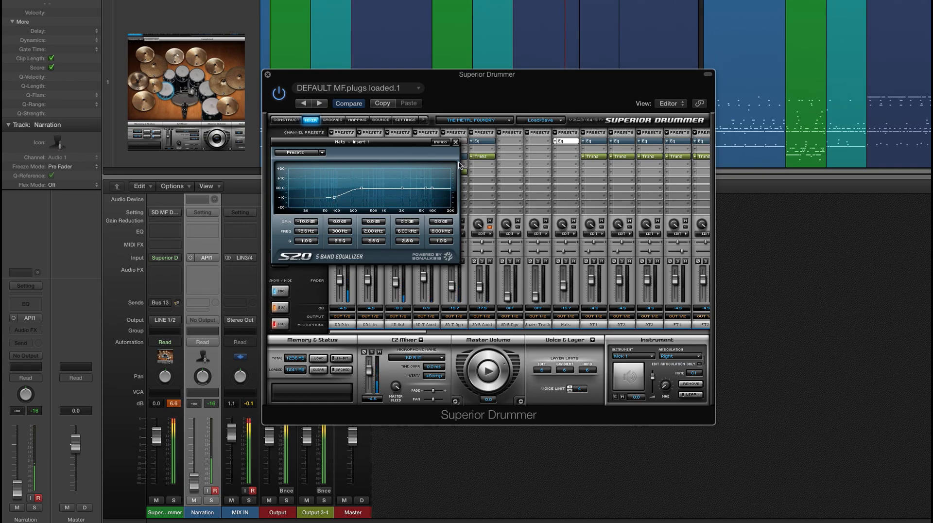
{"action": "left_click", "coordinate": [455, 142]}
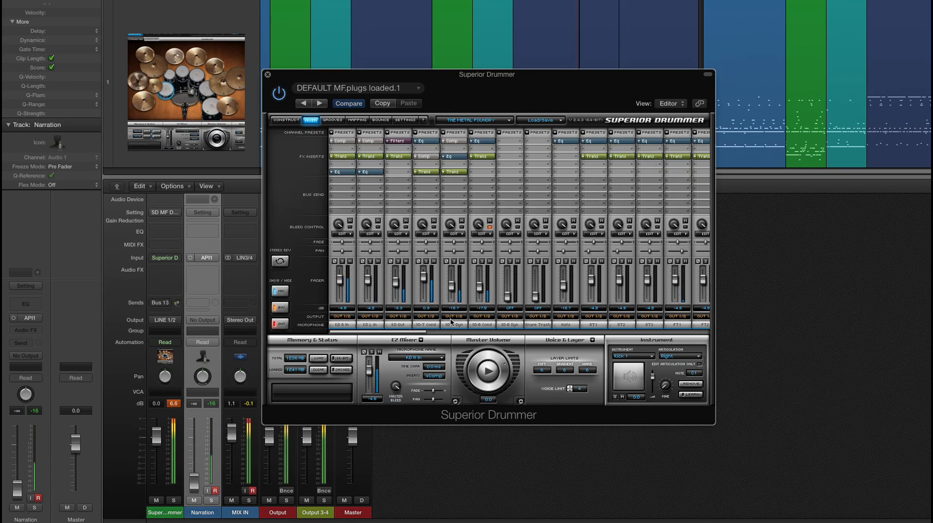
- Solo the OH channel and cut the first and third bands of its equalizer
{"action": "left_click_drag", "start_coordinate": [418, 334], "coordinate": [453, 334]}
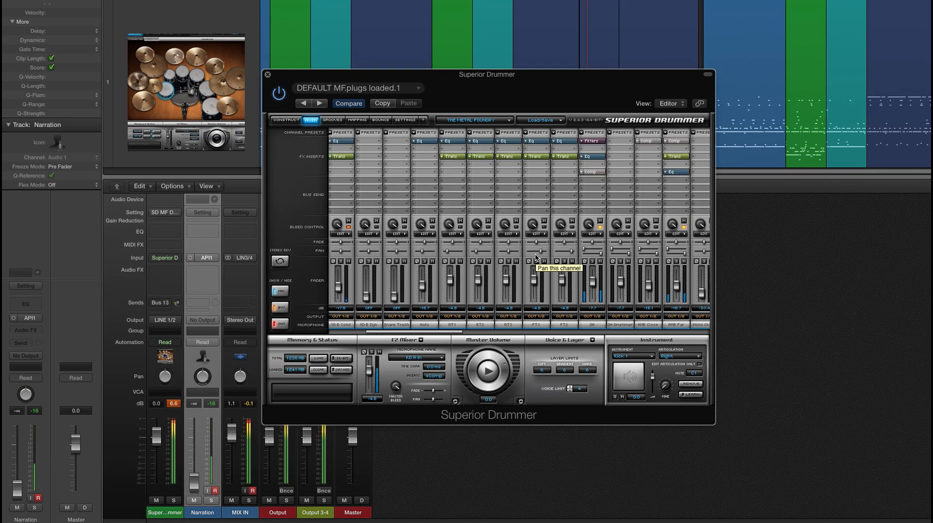
{"action": "mouse_move", "coordinate": [457, 334]}
{"action": "left_mouse_down"}
{"action": "mouse_move", "coordinate": [480, 335]}
{"action": "mouse_move", "coordinate": [465, 335]}
{"action": "left_mouse_up"}
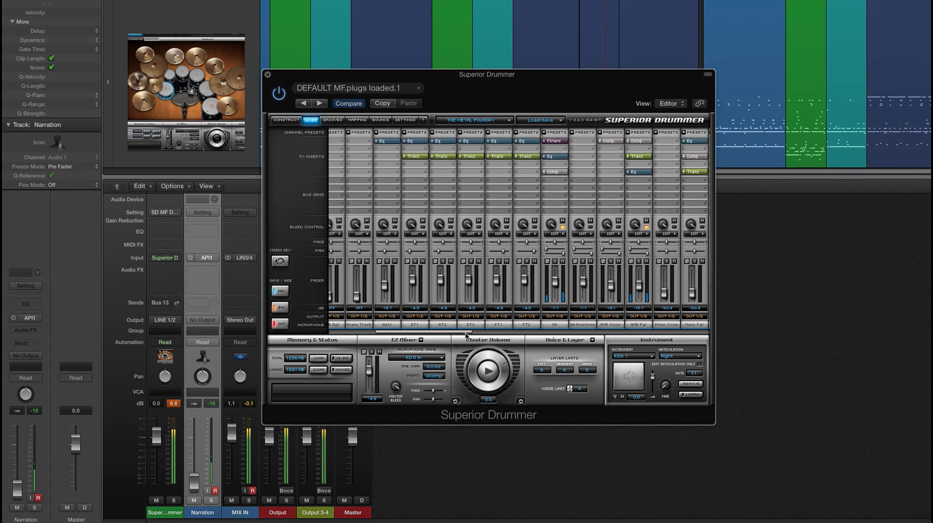
{"action": "left_click", "coordinate": [554, 261]}
{"action": "left_click", "coordinate": [555, 141]}
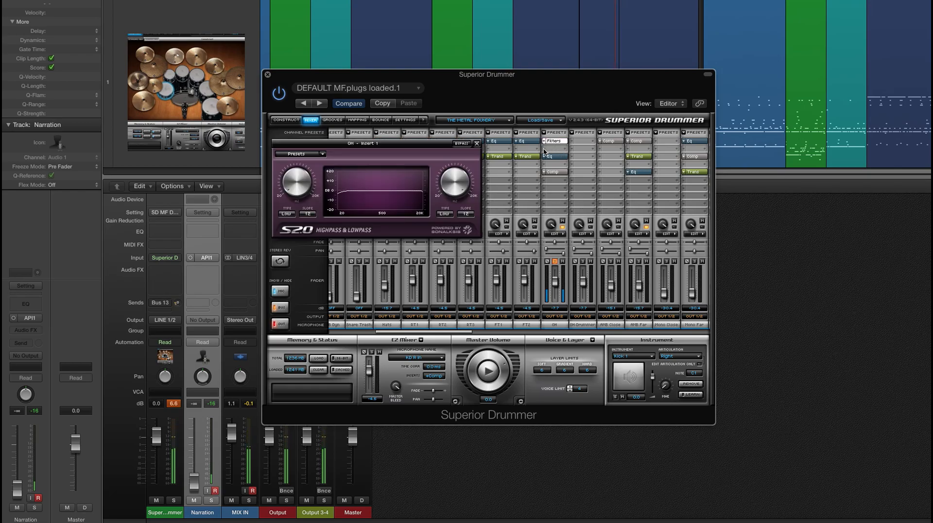
{"action": "left_click", "coordinate": [477, 143]}
{"action": "left_click", "coordinate": [553, 157]}
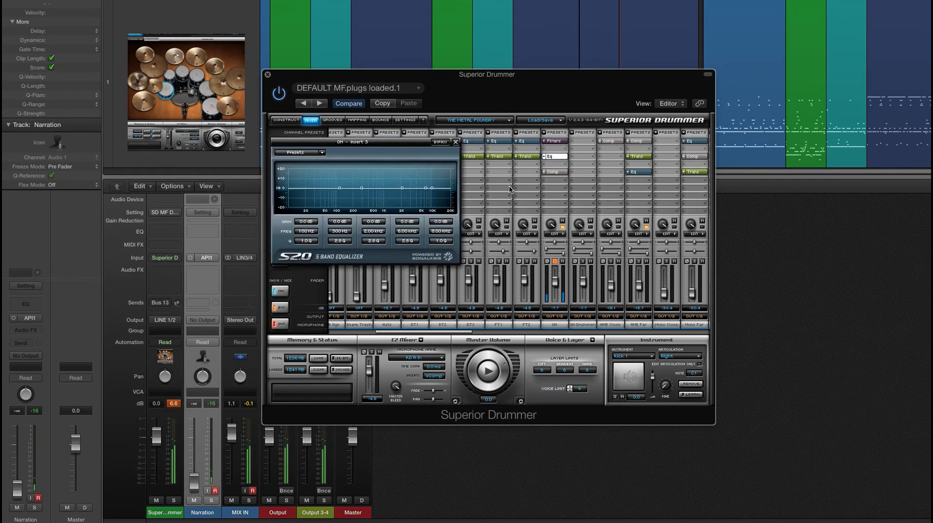
{"action": "left_click_drag", "start_coordinate": [341, 191], "coordinate": [341, 199]}
{"action": "mouse_move", "coordinate": [404, 189]}
{"action": "left_mouse_down"}
{"action": "mouse_move", "coordinate": [423, 179]}
{"action": "mouse_move", "coordinate": [403, 192]}
{"action": "left_mouse_up"}
{"action": "left_click", "coordinate": [455, 142]}
- Set the OH compressor to a -15.5 dB threshold, 2.9:1 ratio and 0.1 ms attack, and unsolo the channel
{"action": "left_click", "coordinate": [556, 173]}
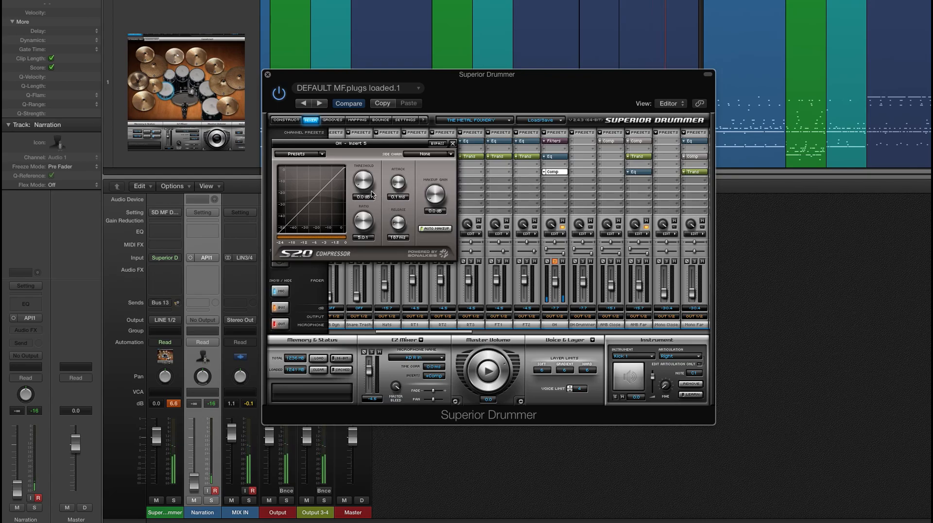
{"action": "mouse_move", "coordinate": [360, 190]}
{"action": "left_mouse_down"}
{"action": "mouse_move", "coordinate": [359, 226]}
{"action": "mouse_move", "coordinate": [361, 179]}
{"action": "left_mouse_up"}
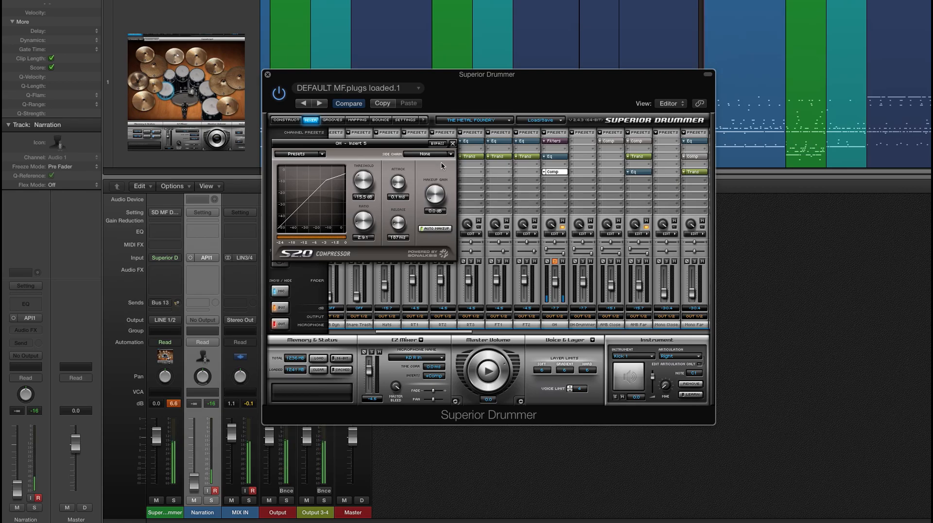
{"action": "left_click", "coordinate": [452, 143]}
{"action": "left_click", "coordinate": [557, 261]}
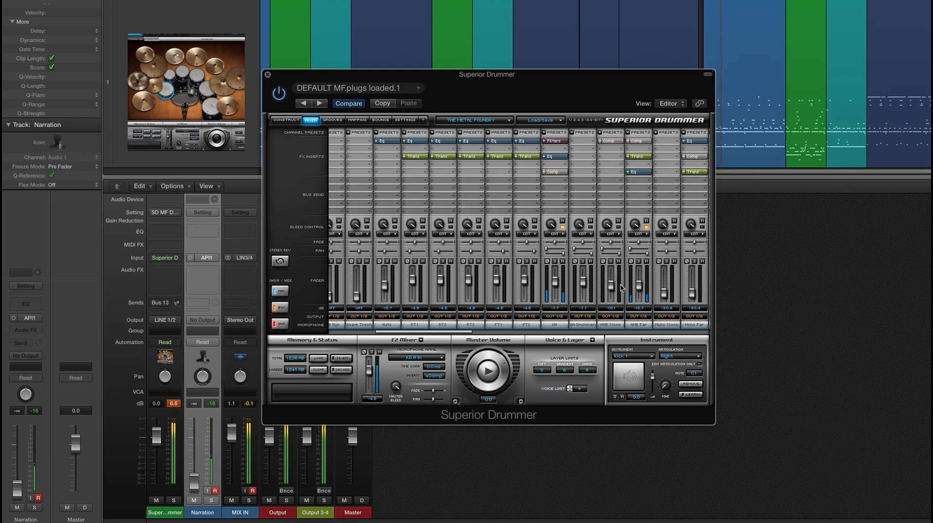
- Solo AMB Far and set its compressor to a -20.4 dB threshold, Limit ratio, 0.1 ms attack and 117 ms release
{"action": "left_click", "coordinate": [639, 262]}
{"action": "left_click", "coordinate": [637, 141]}
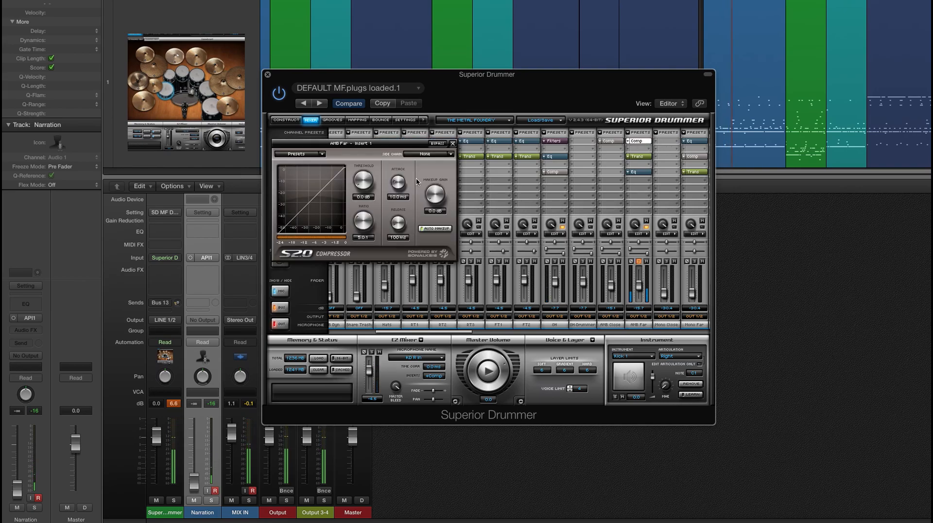
{"action": "left_click_drag", "start_coordinate": [396, 185], "coordinate": [361, 218]}
{"action": "left_click_drag", "start_coordinate": [360, 190], "coordinate": [362, 173]}
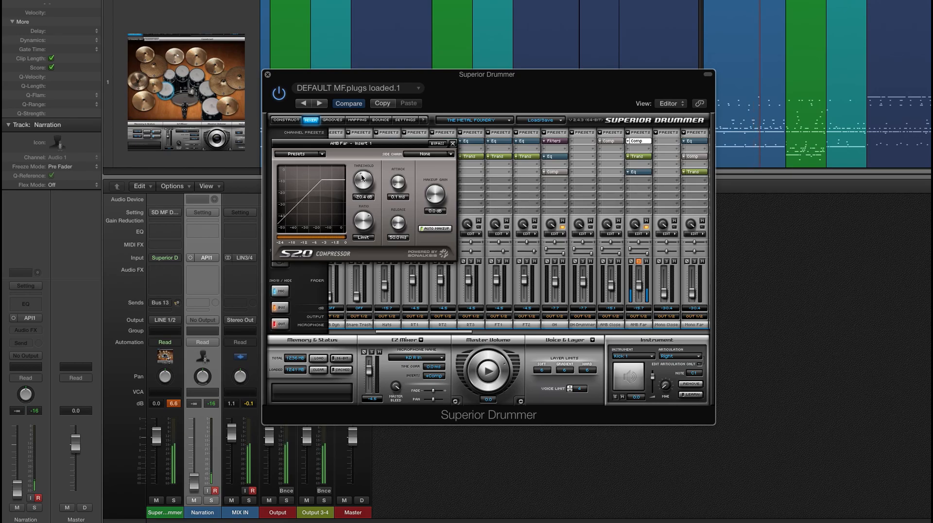
{"action": "left_click_drag", "start_coordinate": [397, 230], "coordinate": [395, 224]}
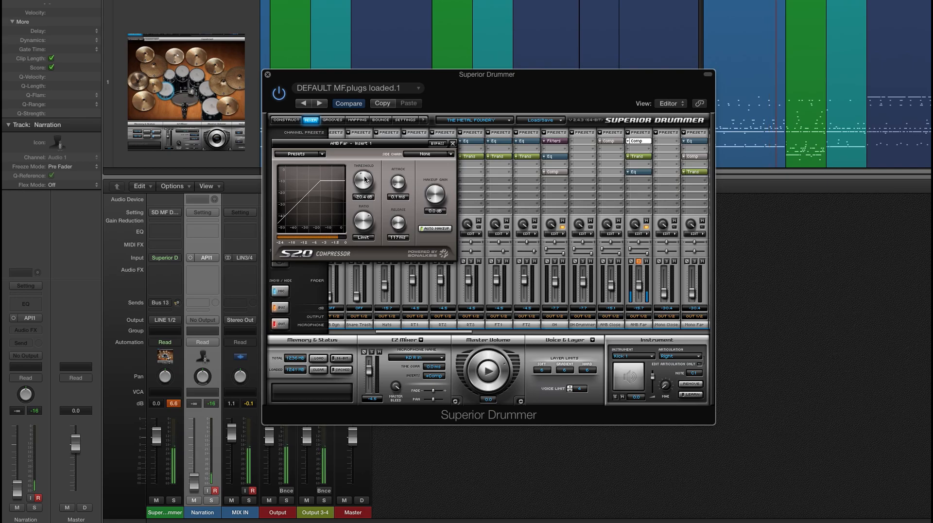
{"action": "left_click_drag", "start_coordinate": [365, 178], "coordinate": [364, 178]}
{"action": "left_click", "coordinate": [452, 143]}
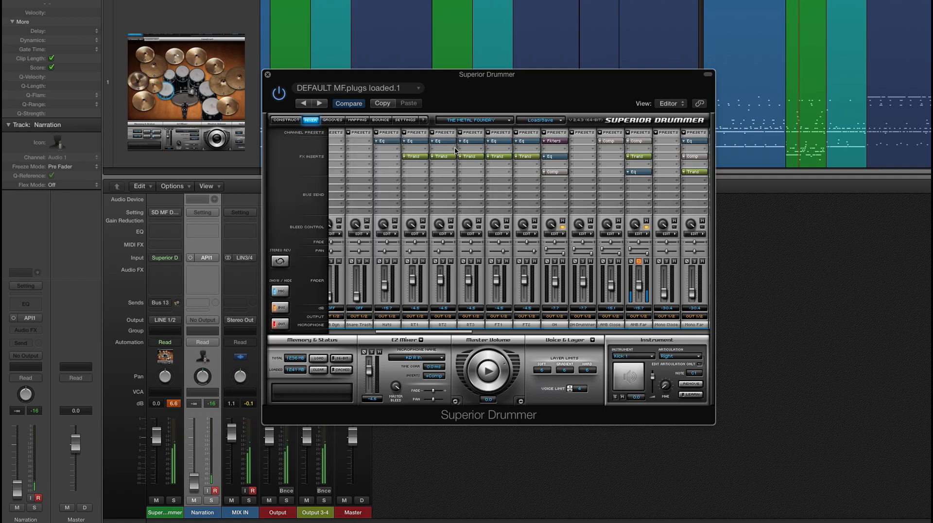
- Set the sustain of AMB Far's transient shaper to 2.5 dB and cut the first band of its equalizer
{"action": "left_click", "coordinate": [640, 156]}
{"action": "left_click_drag", "start_coordinate": [427, 185], "coordinate": [428, 195]}
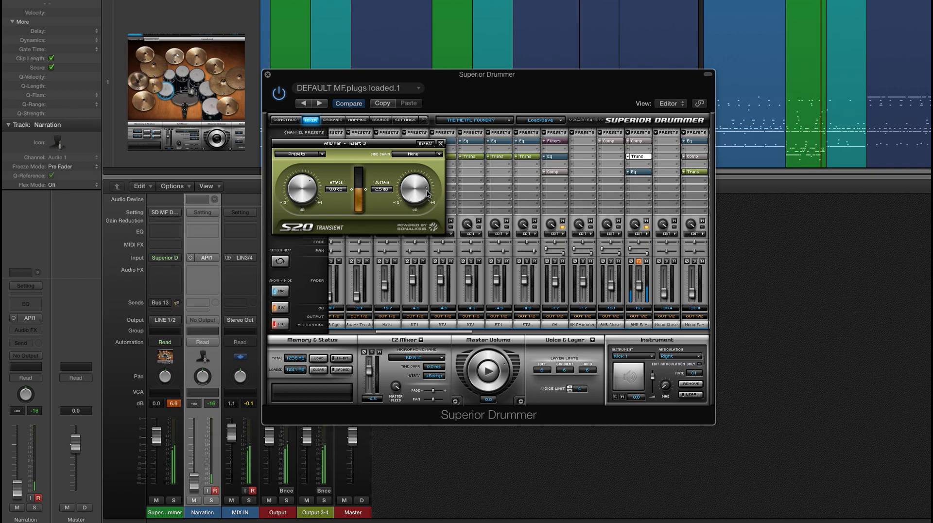
{"action": "left_click", "coordinate": [440, 144]}
{"action": "left_click", "coordinate": [641, 172]}
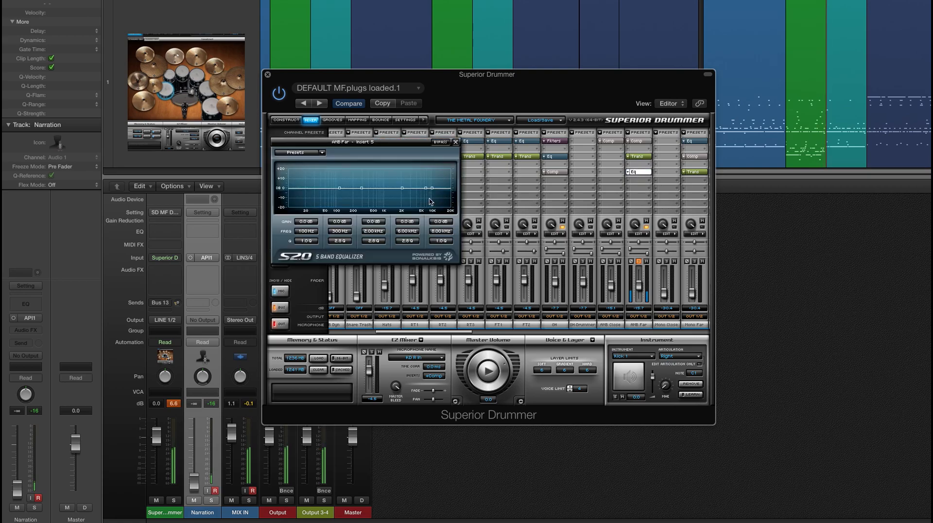
{"action": "left_click_drag", "start_coordinate": [340, 192], "coordinate": [343, 195]}
{"action": "left_click", "coordinate": [456, 142]}
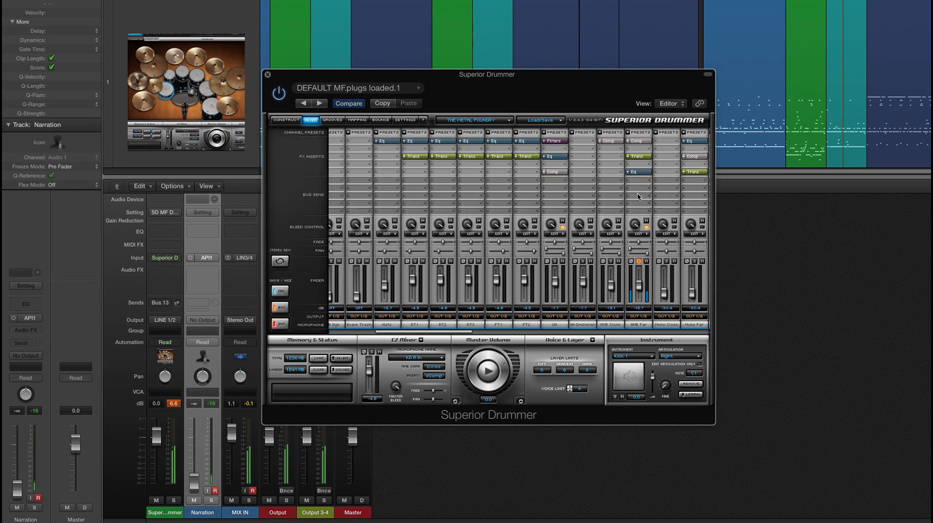
- Unsolo AMB Far and raise its fader within the full mix
{"action": "left_click", "coordinate": [639, 262]}
{"action": "left_click_drag", "start_coordinate": [639, 284], "coordinate": [640, 283]}
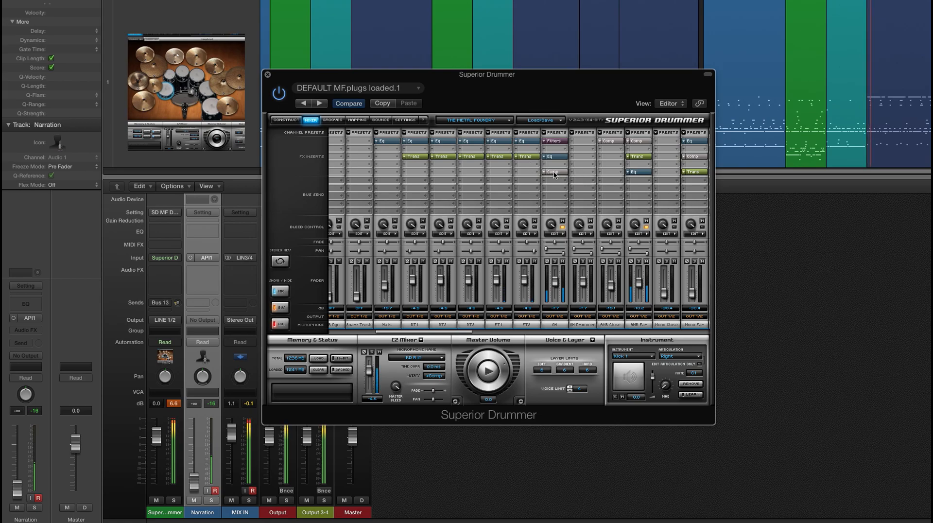
- Solo the Mono Far channel with individual bleed enabled for the snare only, and raise its fader
{"action": "left_click_drag", "start_coordinate": [449, 335], "coordinate": [499, 333]}
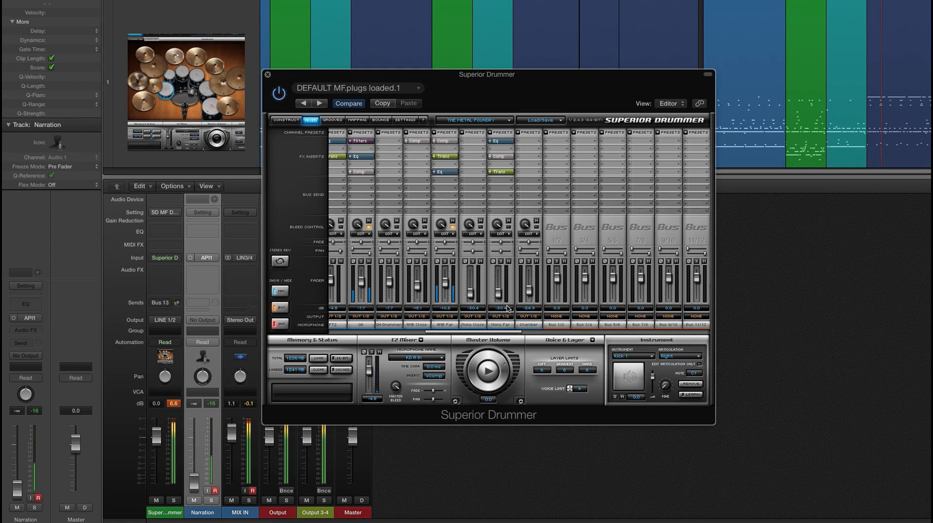
{"action": "left_click", "coordinate": [501, 262]}
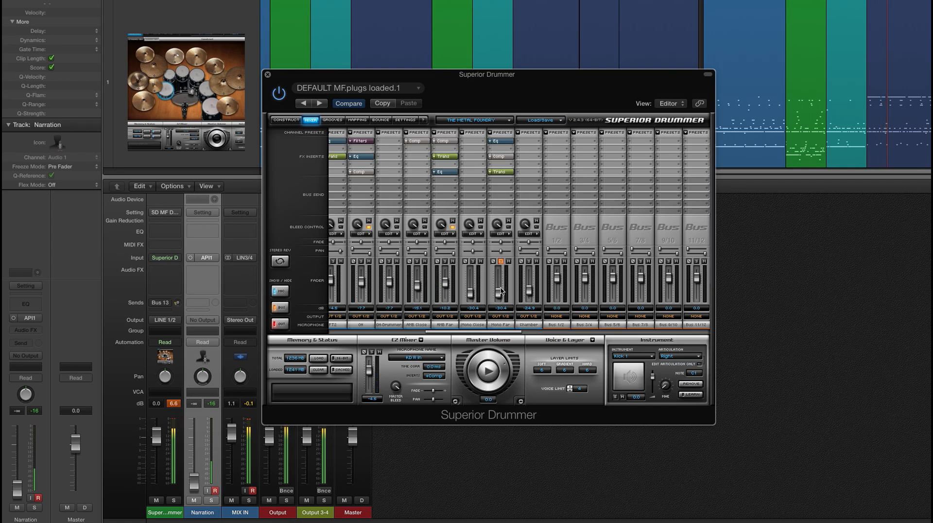
{"action": "left_click", "coordinate": [505, 235]}
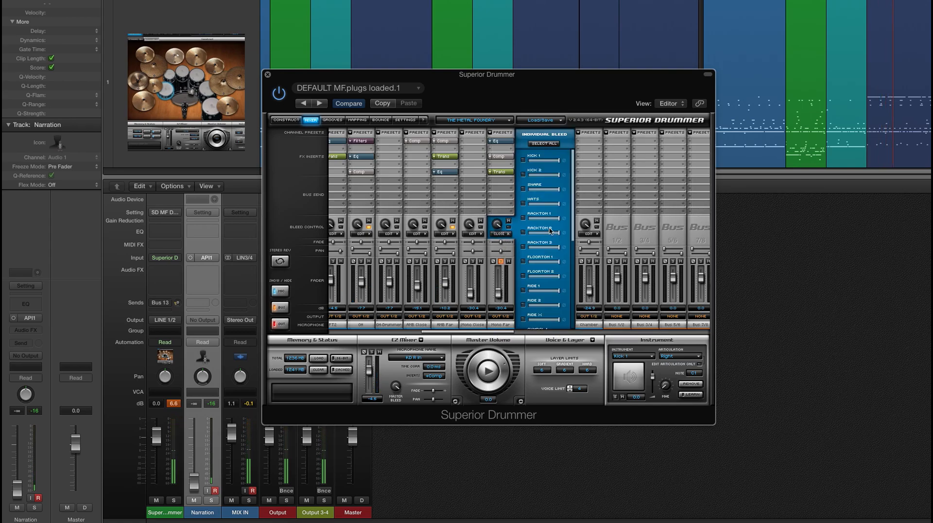
{"action": "left_click_drag", "start_coordinate": [582, 312], "coordinate": [574, 181]}
{"action": "left_click", "coordinate": [524, 189]}
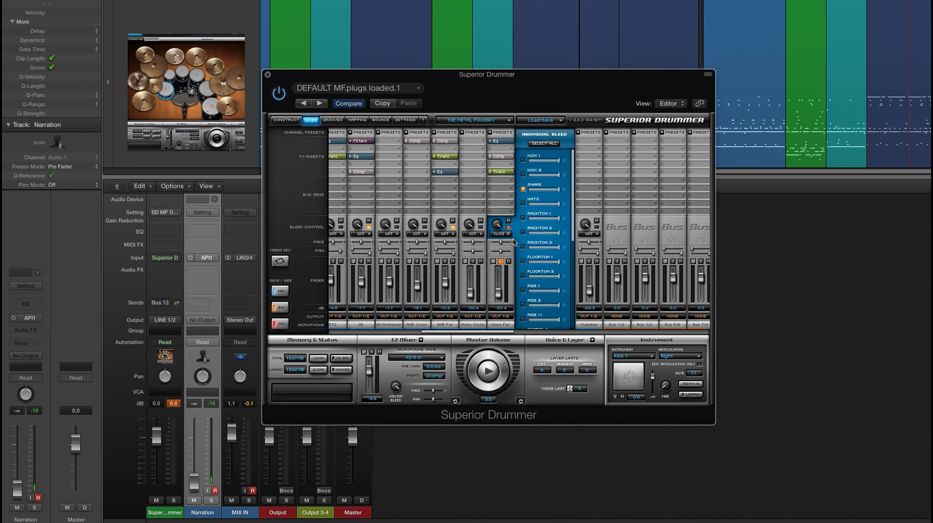
{"action": "left_click_drag", "start_coordinate": [498, 293], "coordinate": [501, 281]}
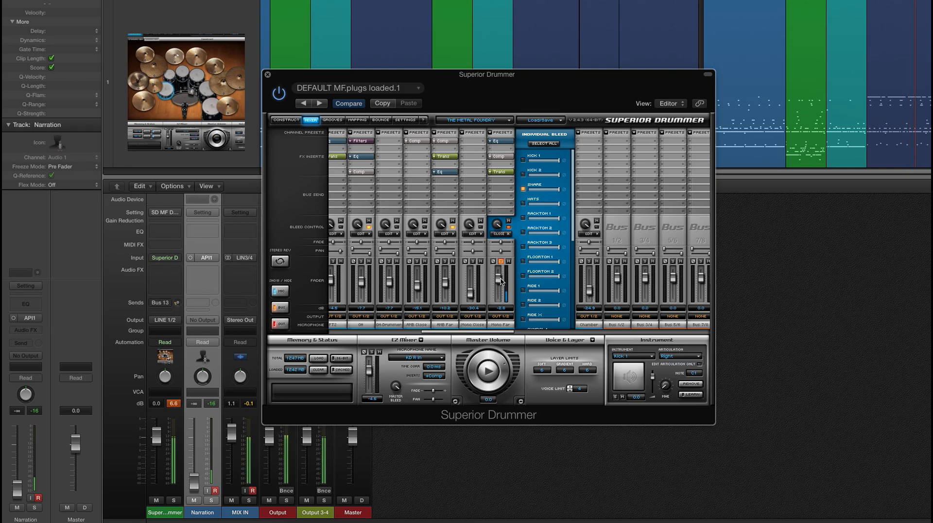
- Set the Mono Far compressor to a -32.5 dB threshold, 6.7:1 ratio, 0.1 ms attack and 131 ms release
{"action": "left_click", "coordinate": [500, 156]}
{"action": "left_click_drag", "start_coordinate": [365, 177], "coordinate": [361, 216]}
{"action": "left_click_drag", "start_coordinate": [364, 177], "coordinate": [364, 180]}
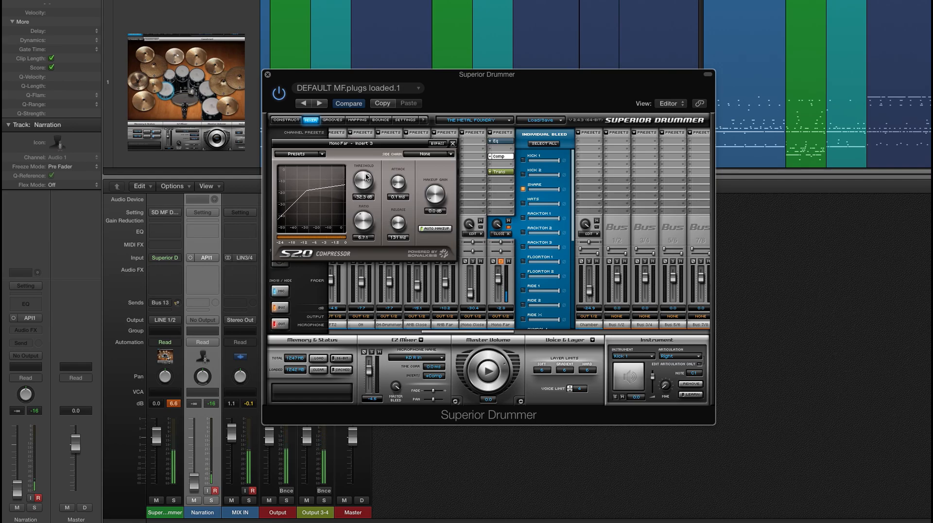
{"action": "left_click", "coordinate": [453, 144]}
- Raise the sustain on Mono Far's transient shaper and add a slight equalizer boost around 2 kHz
{"action": "left_click", "coordinate": [501, 172]}
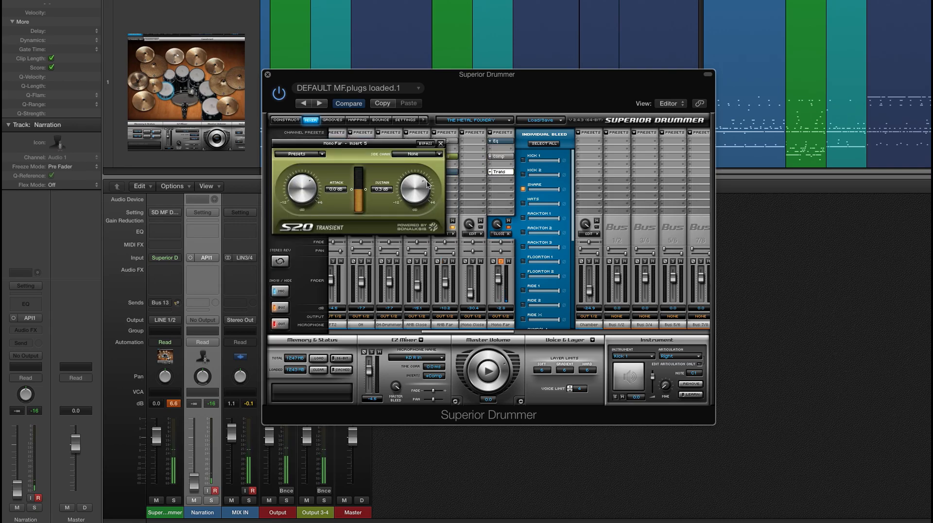
{"action": "left_click_drag", "start_coordinate": [428, 186], "coordinate": [433, 169]}
{"action": "left_click", "coordinate": [441, 145]}
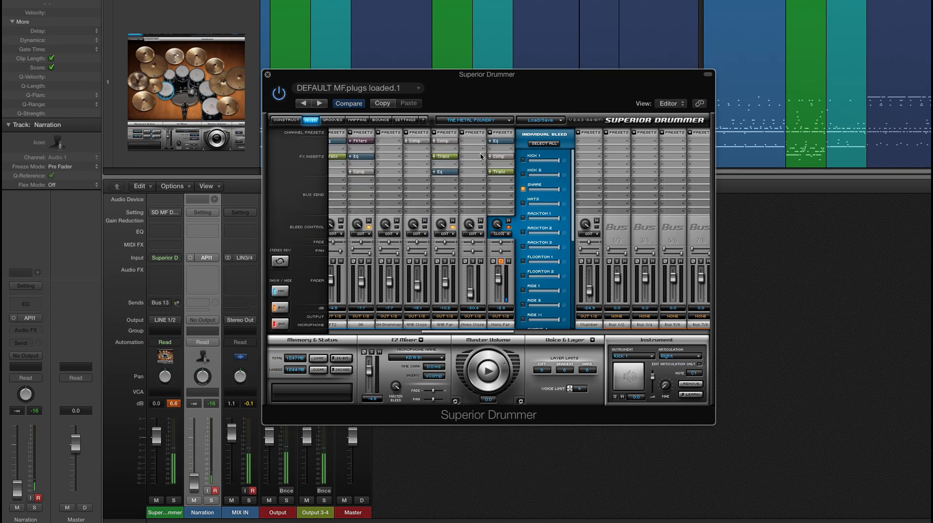
{"action": "left_click", "coordinate": [500, 142]}
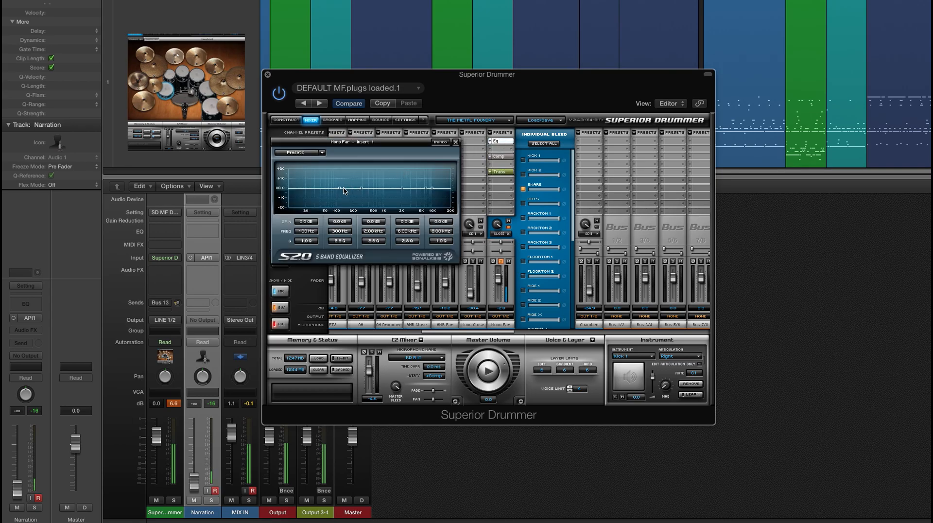
{"action": "left_click_drag", "start_coordinate": [338, 189], "coordinate": [397, 186]}
{"action": "left_click_drag", "start_coordinate": [397, 186], "coordinate": [399, 185]}
{"action": "left_click", "coordinate": [456, 142]}
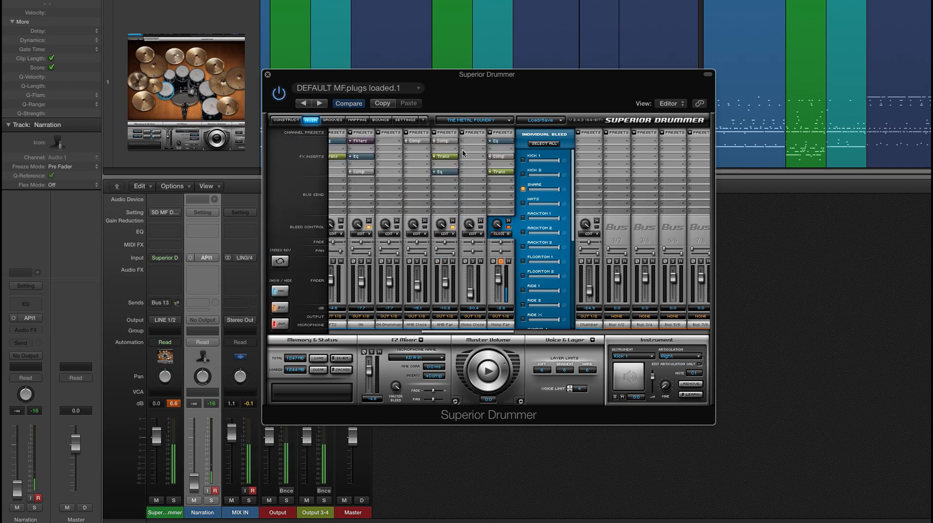
- Unsolo Mono Far, lower its fader slightly and close its individual bleed settings
{"action": "left_click", "coordinate": [501, 261]}
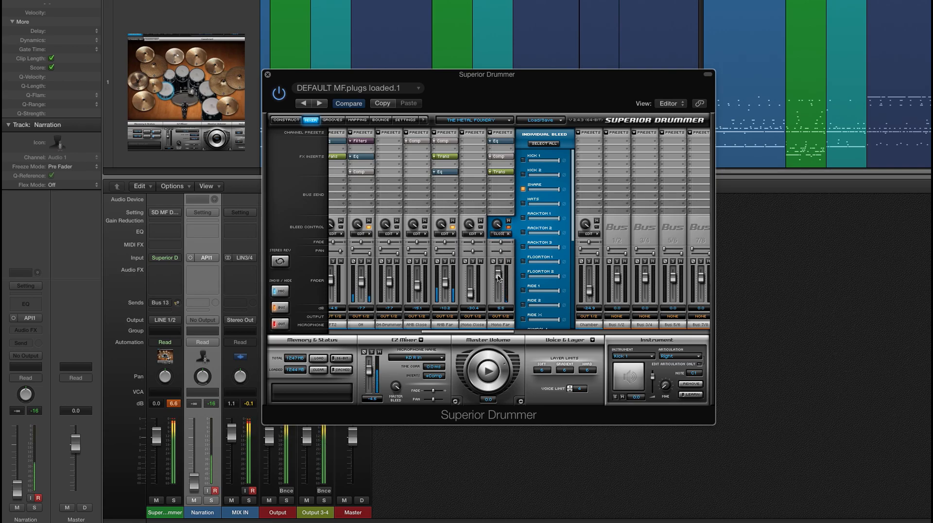
{"action": "left_click_drag", "start_coordinate": [497, 278], "coordinate": [499, 283]}
{"action": "left_click", "coordinate": [508, 235]}
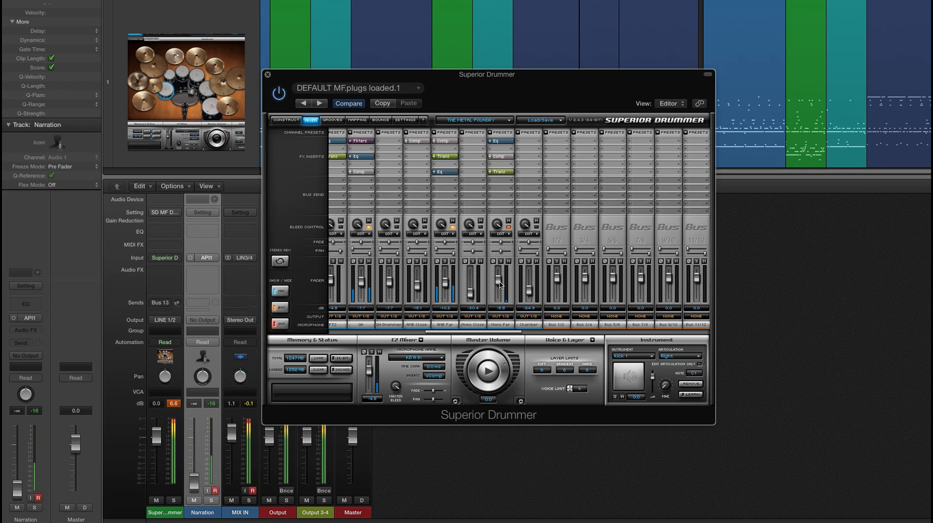
- Shape the FT2 equalizer with -4 dB at 36.2 Hz, +5.5 dB at 88.9 Hz, -3.5 dB at 493 Hz and +3.5 dB at 4.86 kHz
{"action": "left_click_drag", "start_coordinate": [507, 333], "coordinate": [444, 331]}
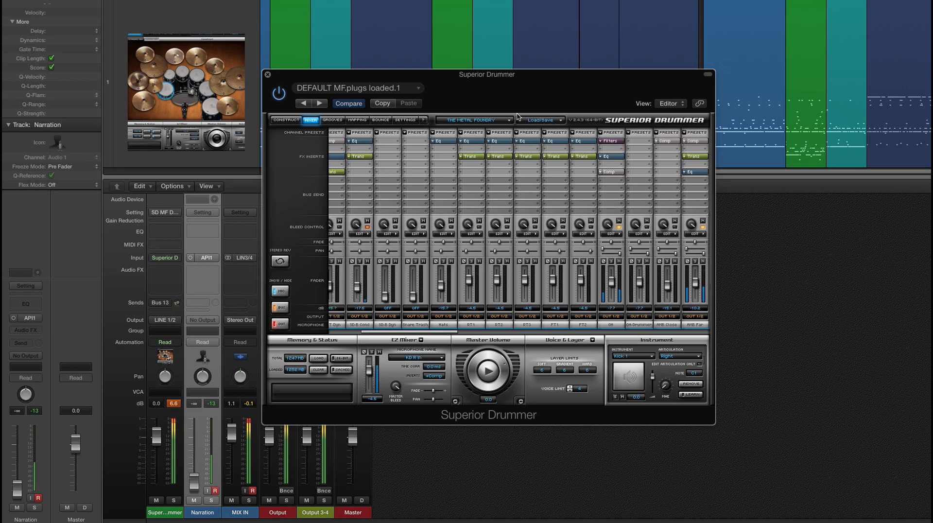
{"action": "left_click", "coordinate": [472, 141]}
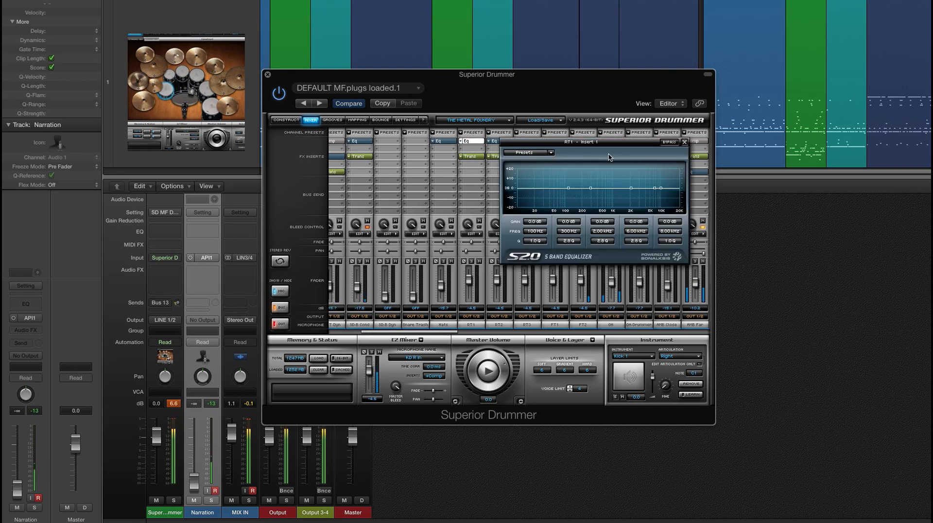
{"action": "left_click", "coordinate": [685, 143]}
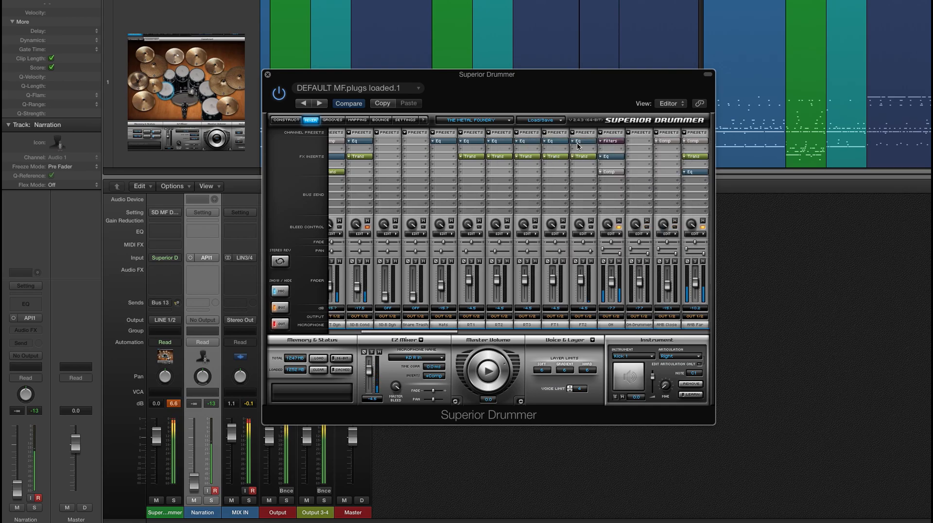
{"action": "left_click", "coordinate": [586, 141]}
{"action": "mouse_move", "coordinate": [345, 188]}
{"action": "left_mouse_down"}
{"action": "mouse_move", "coordinate": [318, 191]}
{"action": "mouse_move", "coordinate": [345, 184]}
{"action": "mouse_move", "coordinate": [336, 183]}
{"action": "left_mouse_up"}
{"action": "left_click_drag", "start_coordinate": [400, 190], "coordinate": [374, 192]}
{"action": "left_click_drag", "start_coordinate": [435, 190], "coordinate": [422, 186]}
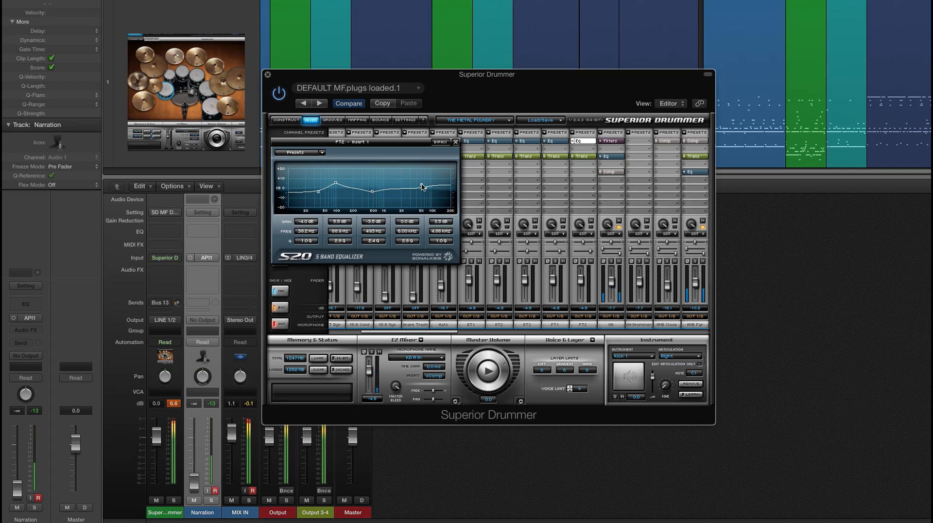
{"action": "left_click", "coordinate": [456, 145]}
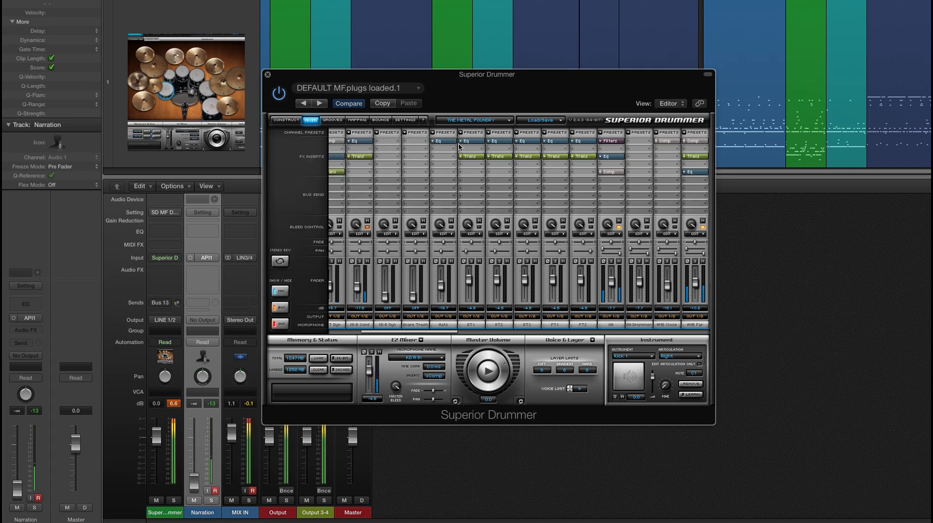
- Set the attack of the FT2 channel's transient shaper to 2.7 dB
{"action": "left_click", "coordinate": [583, 156]}
{"action": "left_click_drag", "start_coordinate": [314, 183], "coordinate": [311, 190]}
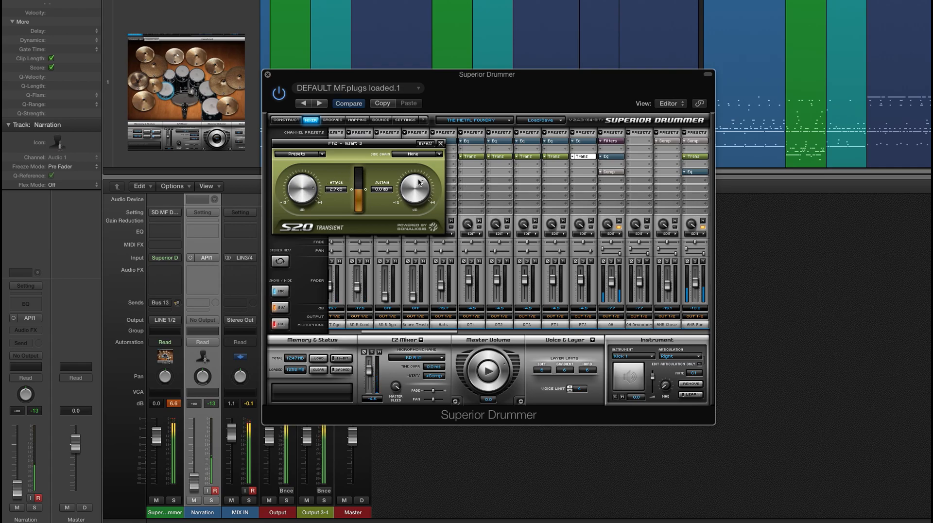
{"action": "left_click", "coordinate": [441, 144]}
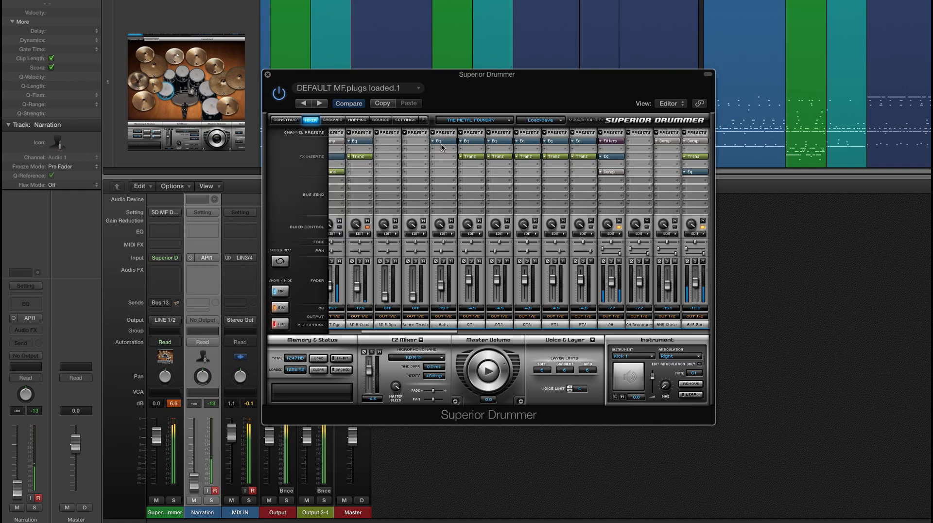
- Open the RT1 channel's equalizer and fine-tune its low-mid boost near 234 Hz
{"action": "left_click", "coordinate": [478, 143]}
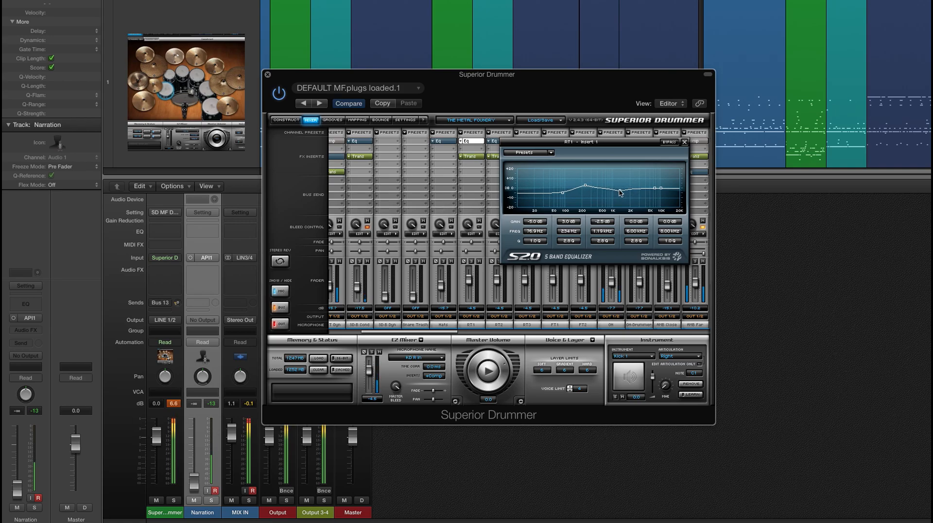
{"action": "left_click_drag", "start_coordinate": [579, 188], "coordinate": [575, 186]}
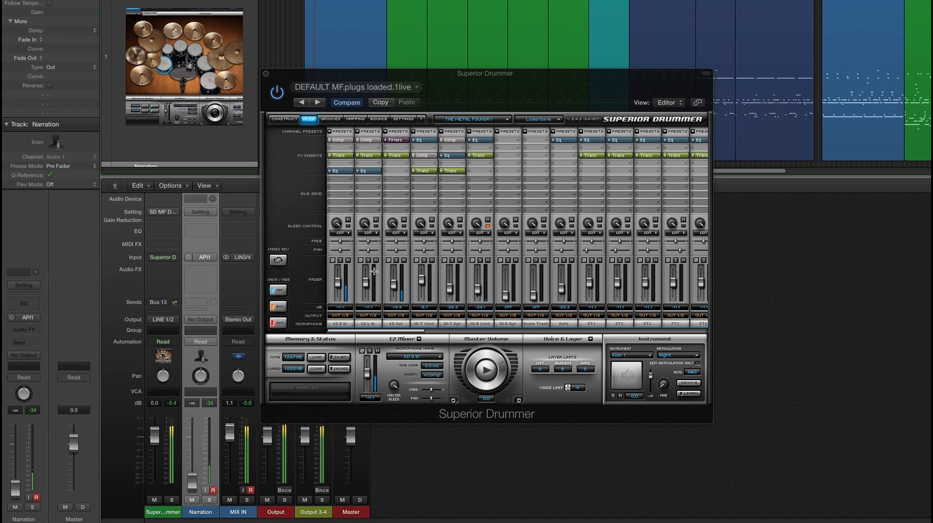
- Return to the kit construction view, add a METAL MACHINERY SDX X-drum and set its instrument to Snare
{"action": "left_click", "coordinate": [285, 119]}
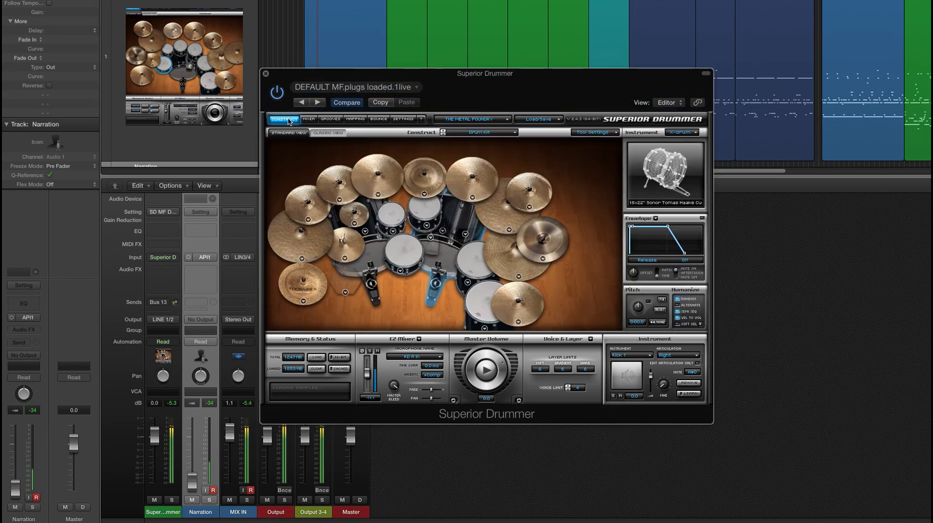
{"action": "left_click", "coordinate": [682, 132]}
{"action": "left_click", "coordinate": [687, 142]}
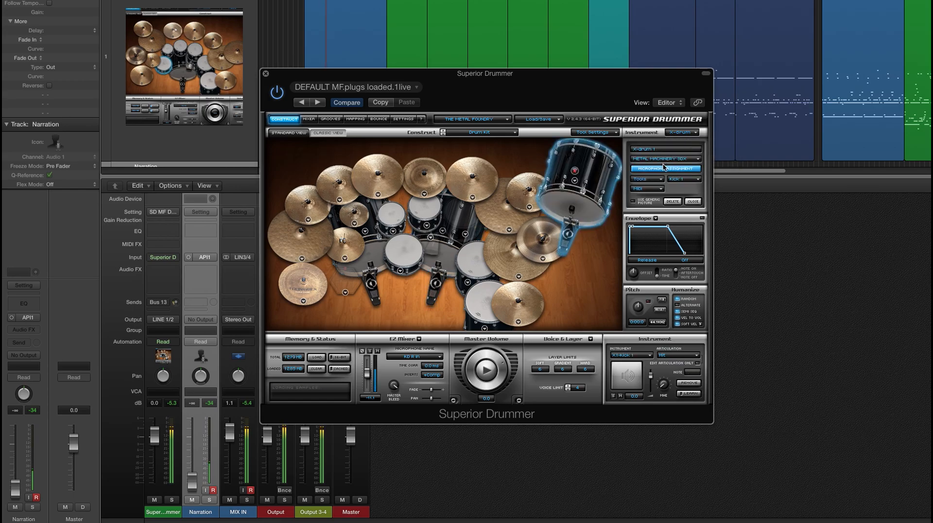
{"action": "left_click", "coordinate": [684, 179]}
{"action": "left_click", "coordinate": [693, 221]}
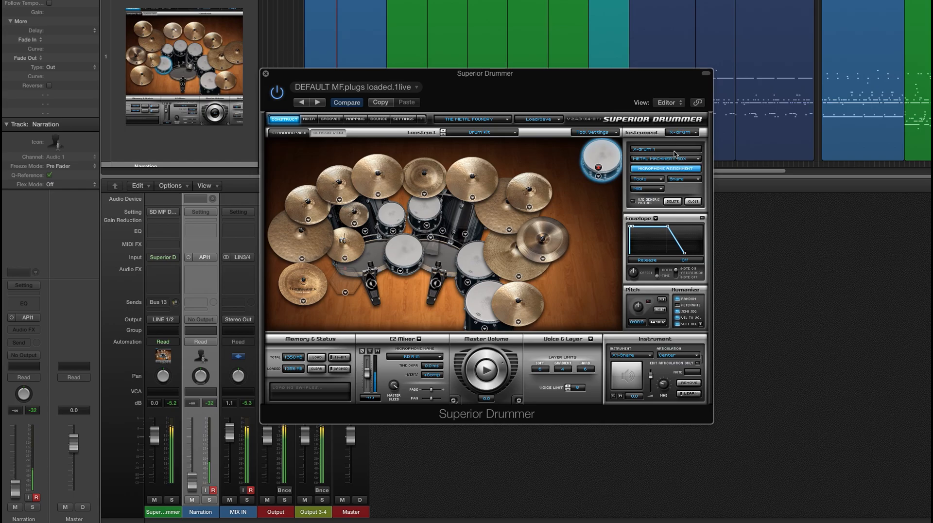
- Route the snare X-drum's SD-T Cond microphone to its own new mixer channel, resetting the first assignment and removing its leftover channel
{"action": "left_click", "coordinate": [666, 168]}
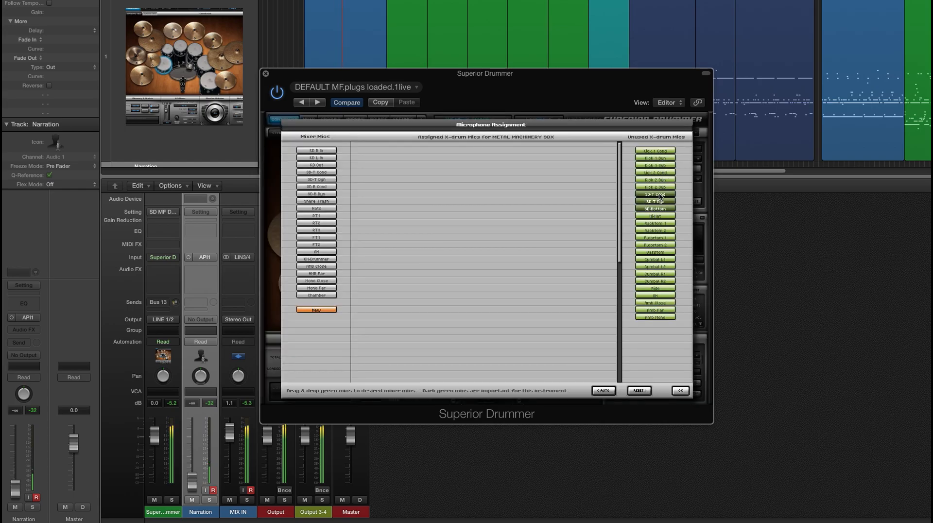
{"action": "left_click_drag", "start_coordinate": [660, 196], "coordinate": [492, 239]}
{"action": "left_click_drag", "start_coordinate": [324, 311], "coordinate": [347, 314]}
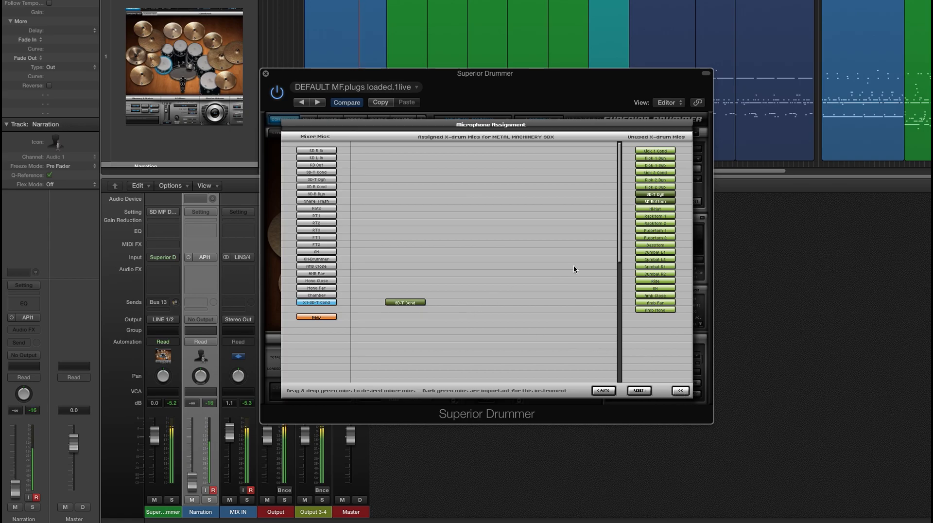
{"action": "left_click", "coordinate": [645, 395]}
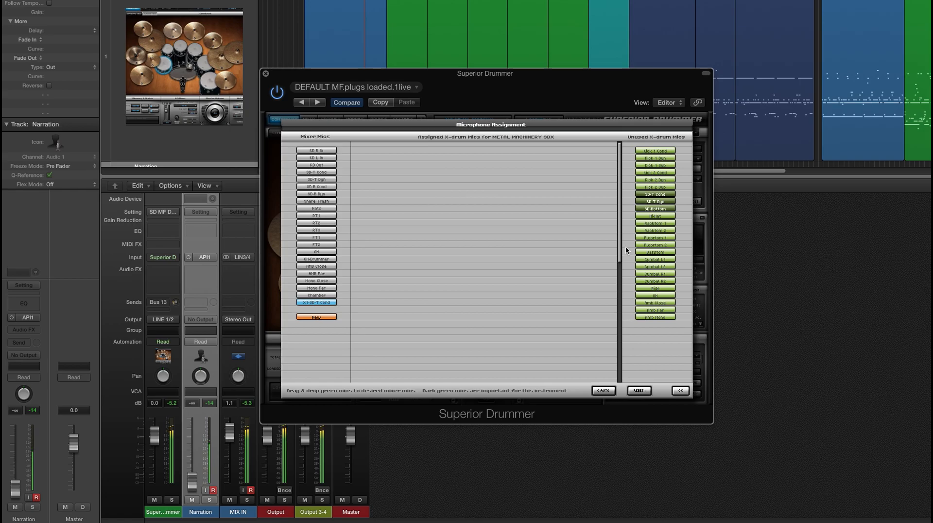
{"action": "left_click_drag", "start_coordinate": [657, 196], "coordinate": [321, 319]}
{"action": "right_click", "coordinate": [318, 309]}
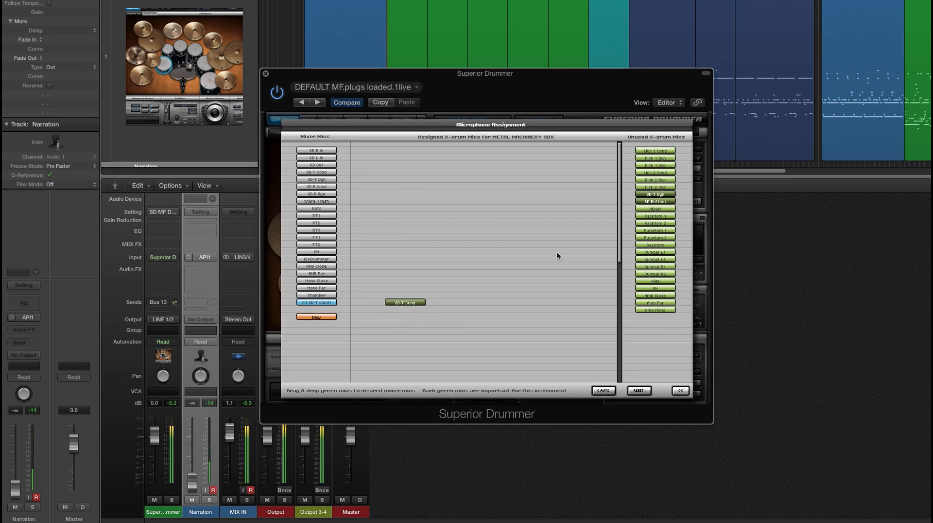
{"action": "left_click", "coordinate": [681, 390]}
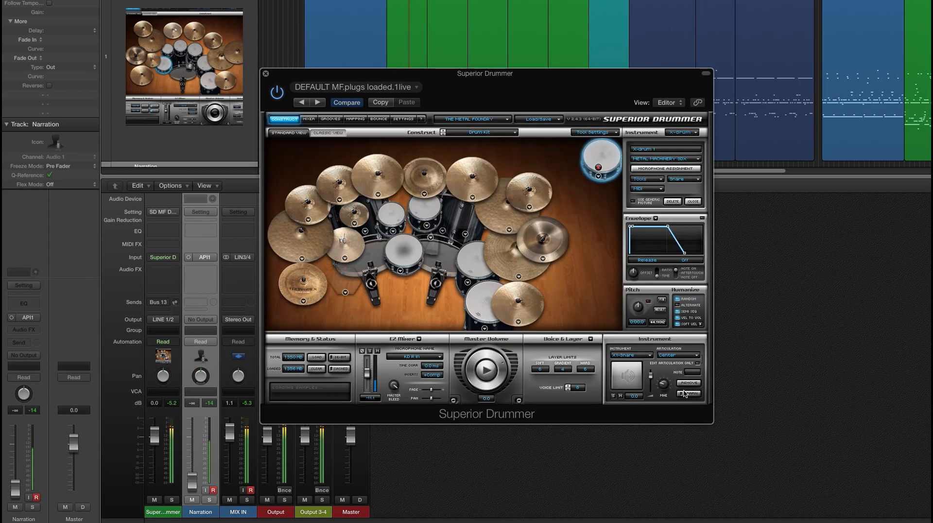
- Add a second METAL MACHINERY SDX X-drum as Snare and route its Amb Far microphone to a new mixer channel
{"action": "left_click", "coordinate": [682, 133]}
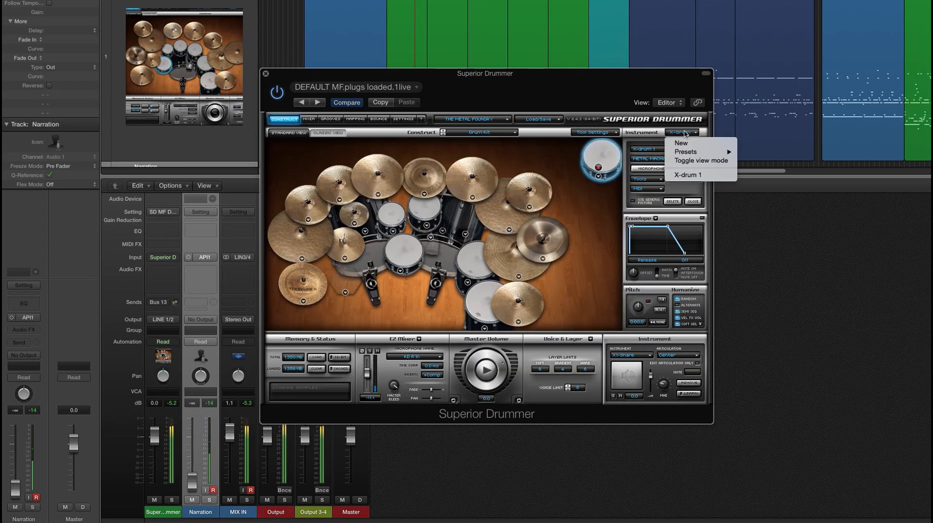
{"action": "left_click", "coordinate": [681, 144]}
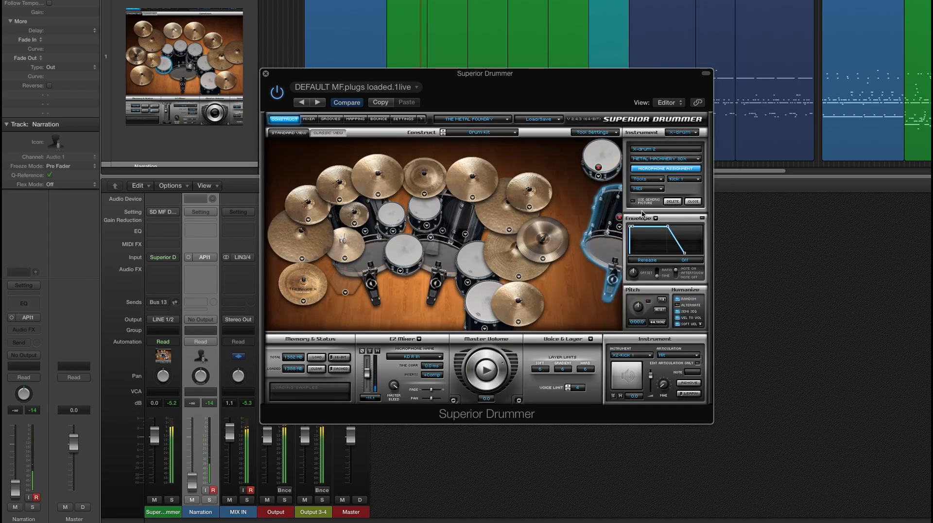
{"action": "left_click", "coordinate": [684, 180]}
{"action": "left_click", "coordinate": [631, 210]}
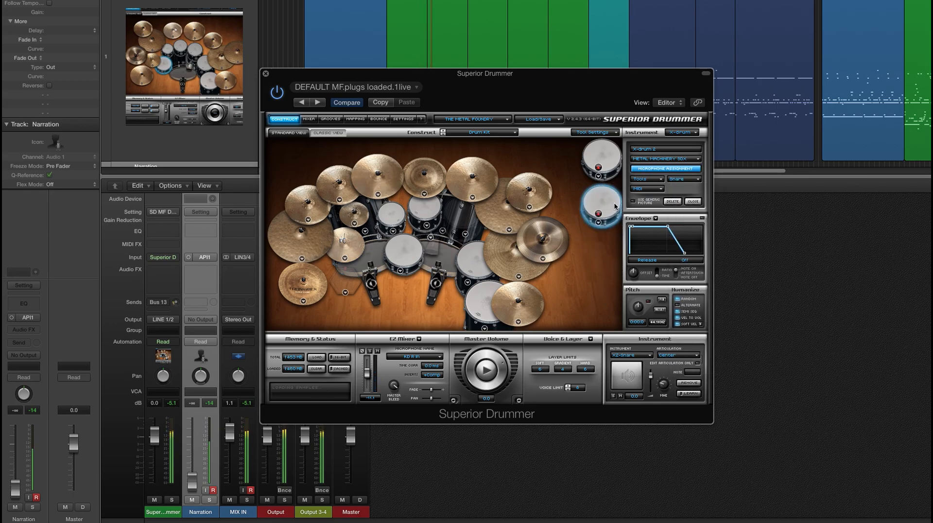
{"action": "left_click", "coordinate": [665, 168]}
{"action": "left_click_drag", "start_coordinate": [664, 306], "coordinate": [326, 316]}
{"action": "left_click", "coordinate": [680, 391]}
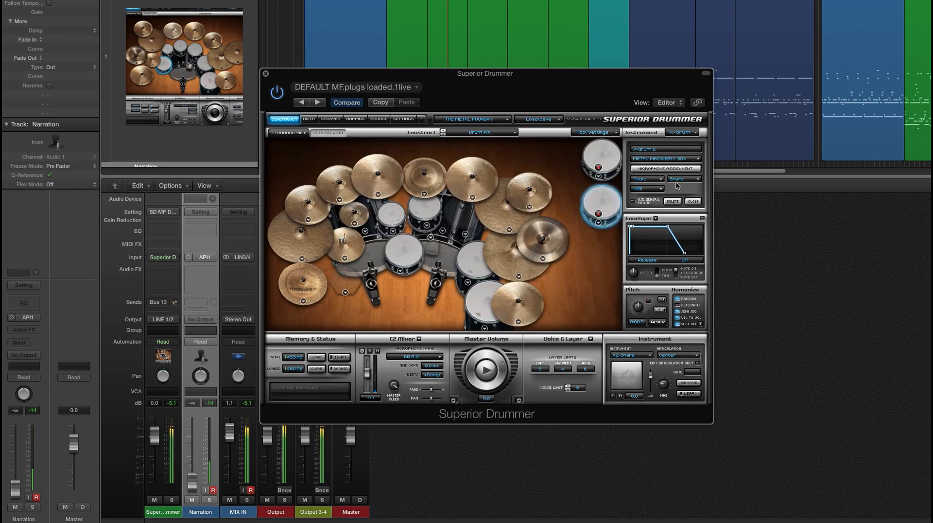
- Add a third X-drum as Kick 1 and route its Kick 1 Cond microphone to a new mixer channel
{"action": "left_click", "coordinate": [682, 132]}
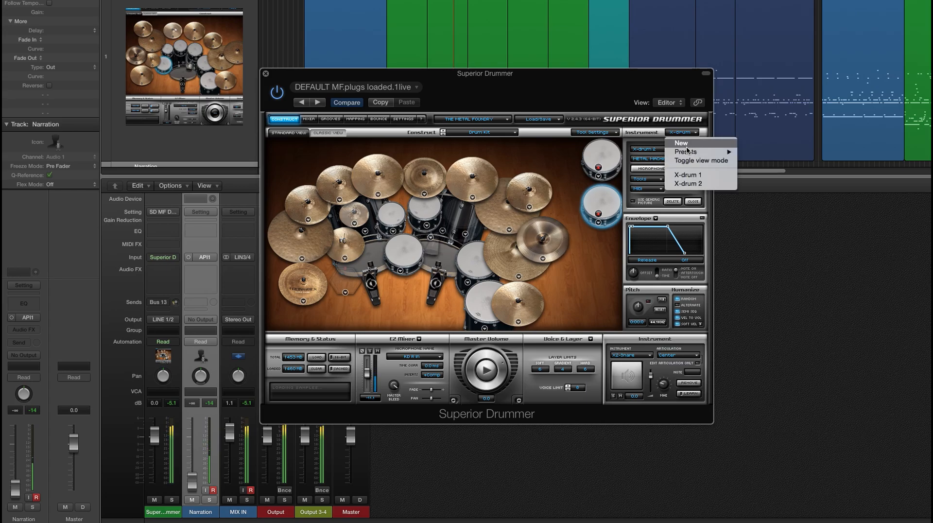
{"action": "left_click", "coordinate": [681, 142]}
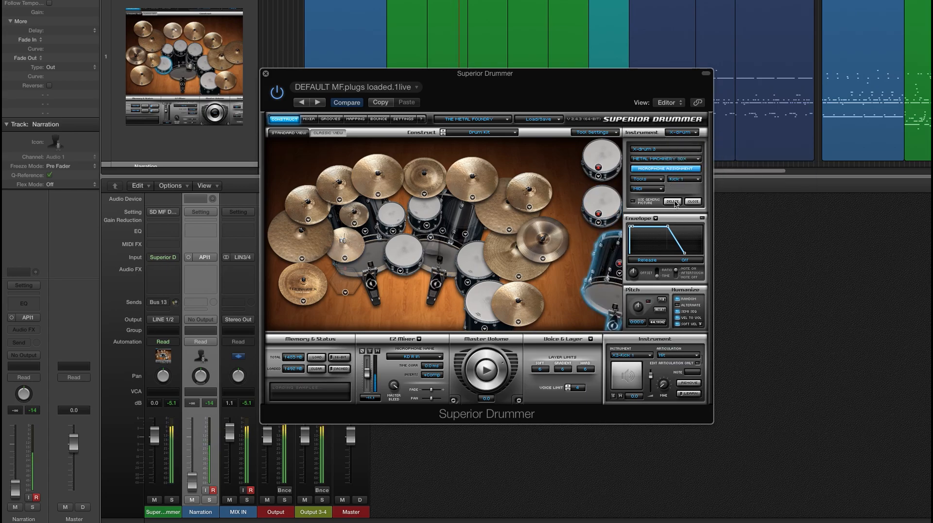
{"action": "left_click", "coordinate": [667, 168]}
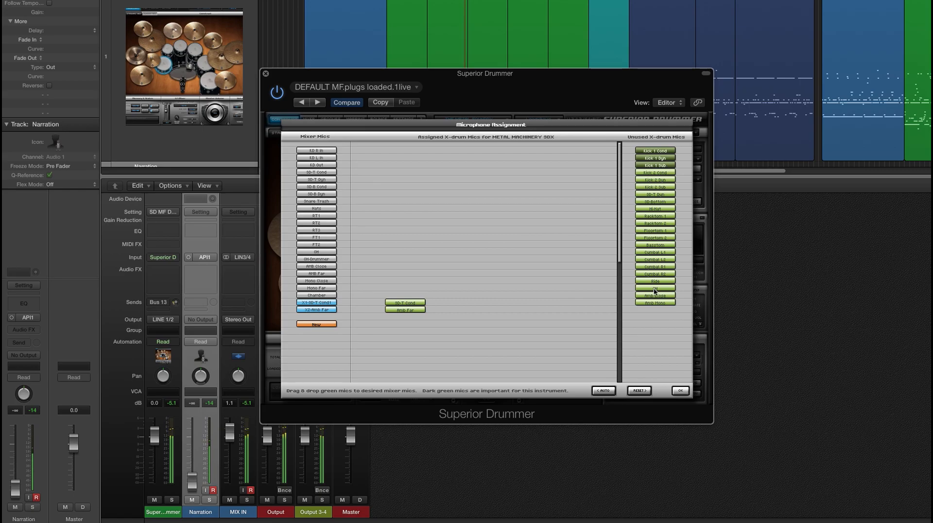
{"action": "left_click_drag", "start_coordinate": [655, 151], "coordinate": [316, 324]}
{"action": "left_click", "coordinate": [680, 390]}
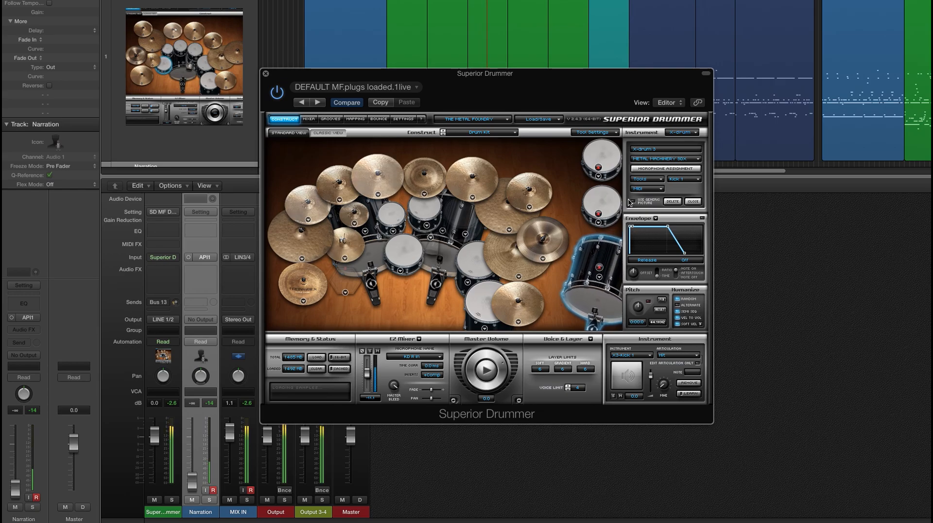
- Check the snare models offered for the first X-drum and switch the kick X-drum's sound library to THE METAL FOUNDRY
{"action": "left_click", "coordinate": [599, 176]}
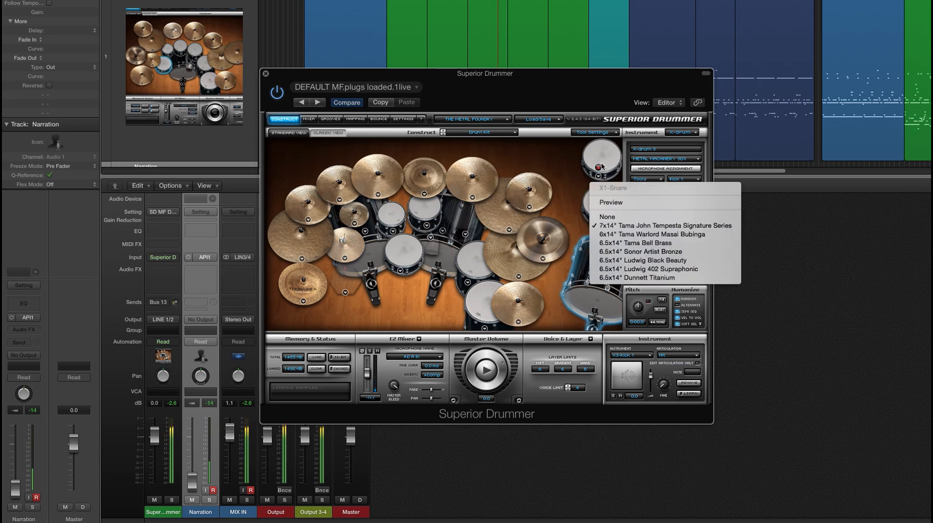
{"action": "left_click", "coordinate": [601, 156]}
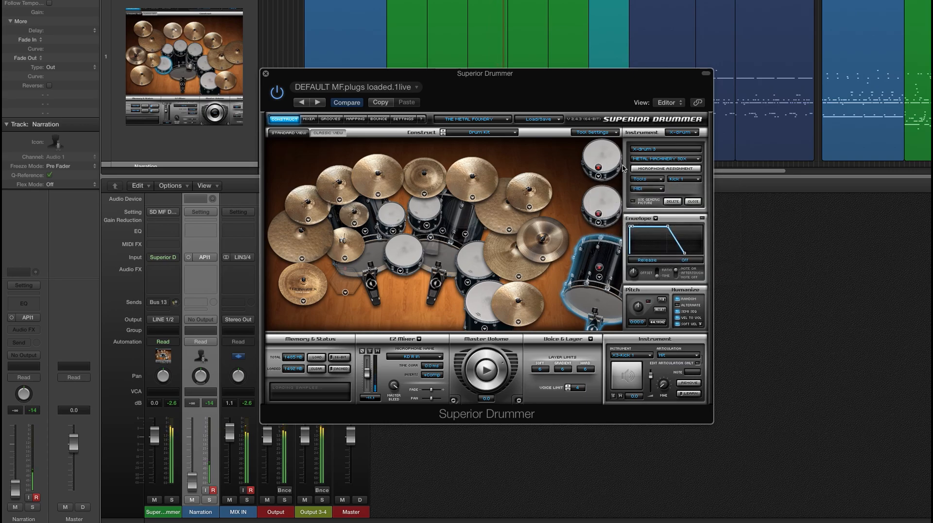
{"action": "left_click", "coordinate": [668, 159]}
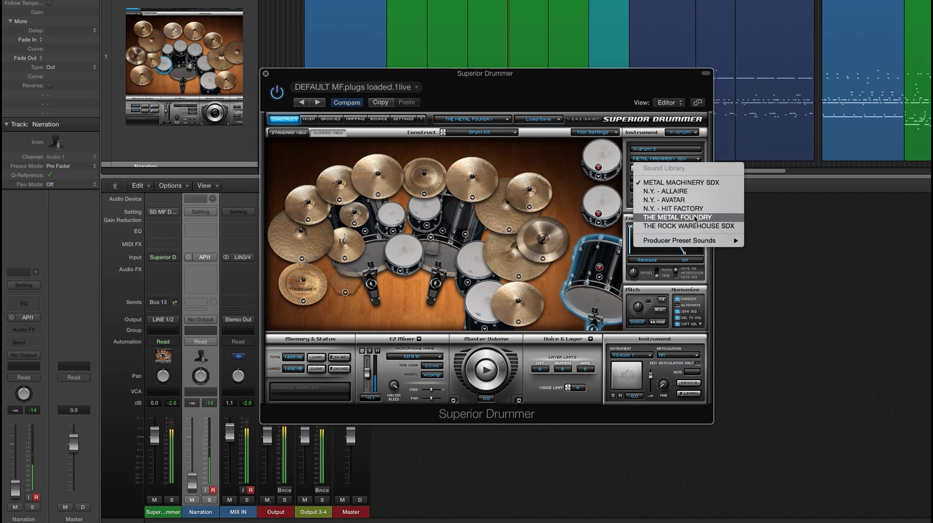
{"action": "left_click", "coordinate": [677, 218]}
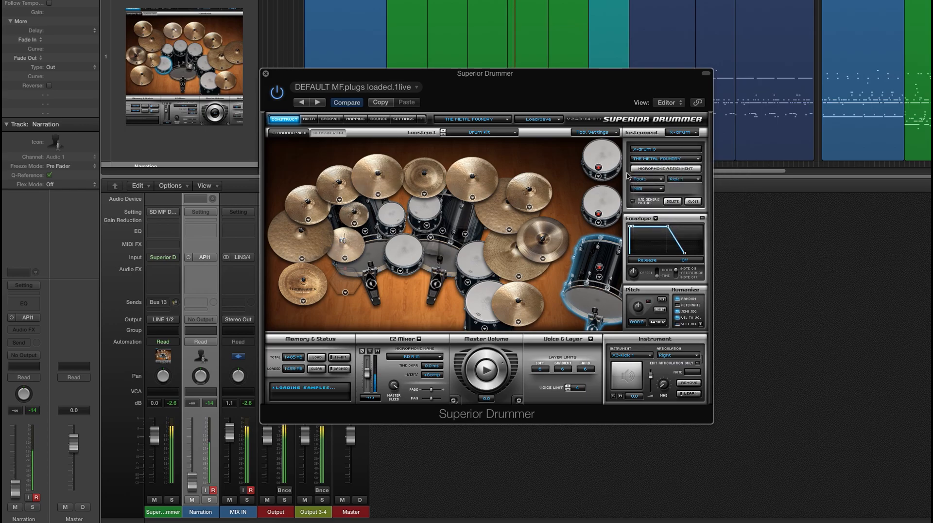
- Delete all three X-drums, both snares and the kick, from the kit
{"action": "left_click", "coordinate": [598, 175]}
{"action": "left_click", "coordinate": [605, 150]}
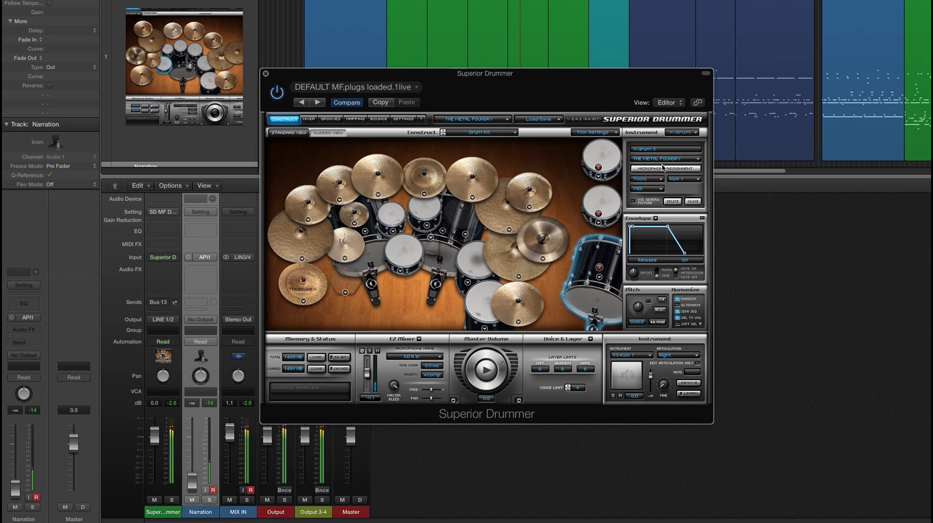
{"action": "left_click", "coordinate": [605, 152]}
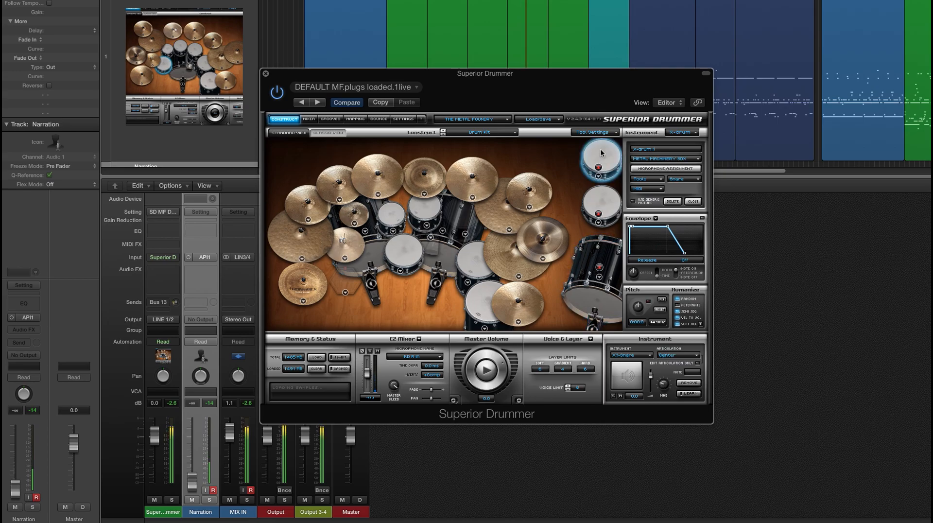
{"action": "left_click", "coordinate": [672, 200]}
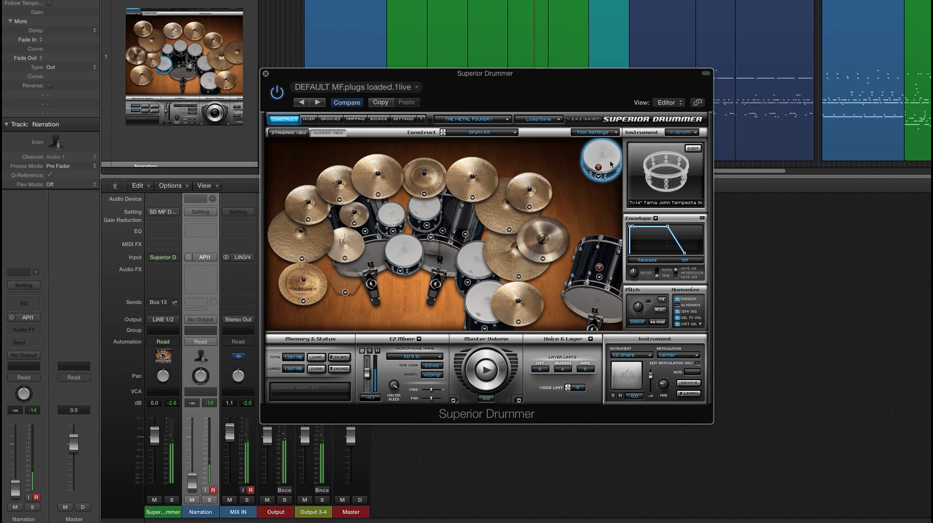
{"action": "left_click", "coordinate": [693, 148]}
{"action": "left_click", "coordinate": [674, 202]}
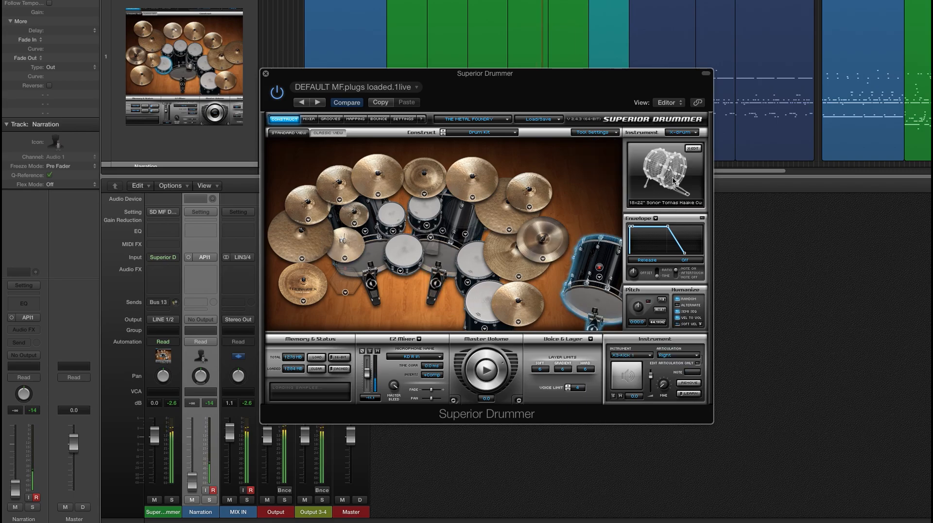
{"action": "left_click", "coordinate": [680, 200]}
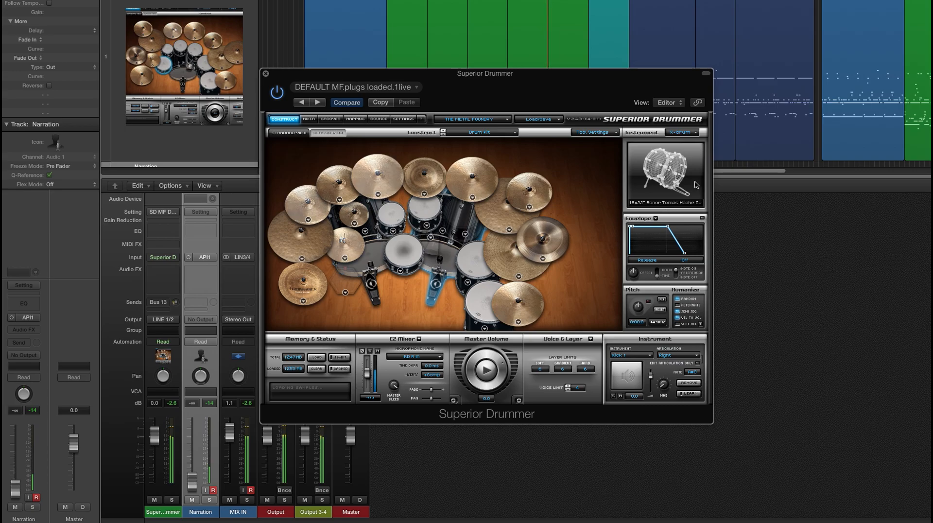
- Add a new X-drum, choose THE METAL FOUNDRY as its sound library and set its instrument to Snare
{"action": "left_click", "coordinate": [680, 132]}
{"action": "left_click", "coordinate": [681, 142]}
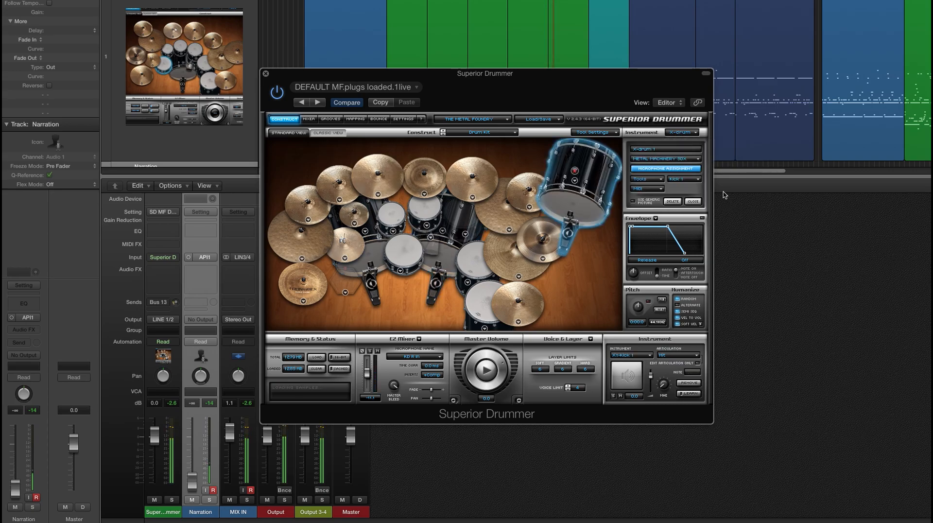
{"action": "left_click", "coordinate": [666, 159]}
{"action": "left_click", "coordinate": [677, 217]}
{"action": "left_click", "coordinate": [684, 179]}
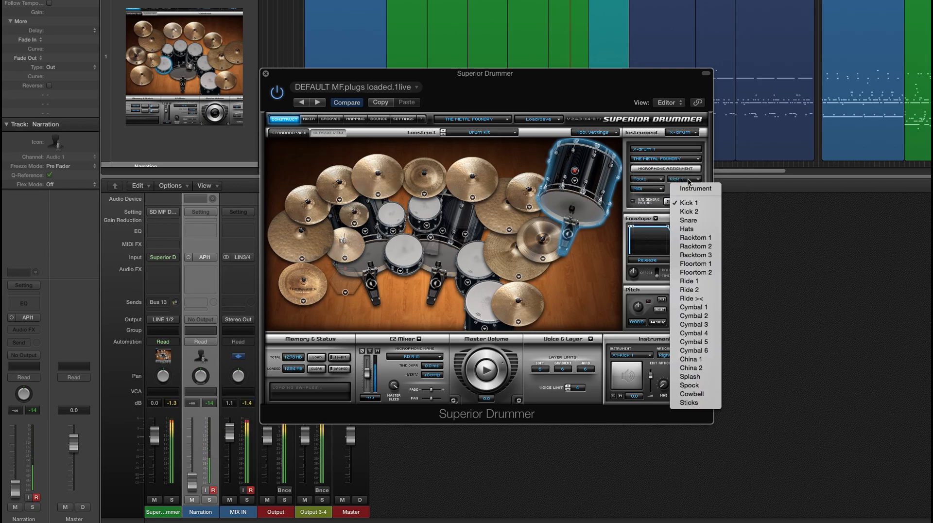
{"action": "left_click", "coordinate": [694, 221]}
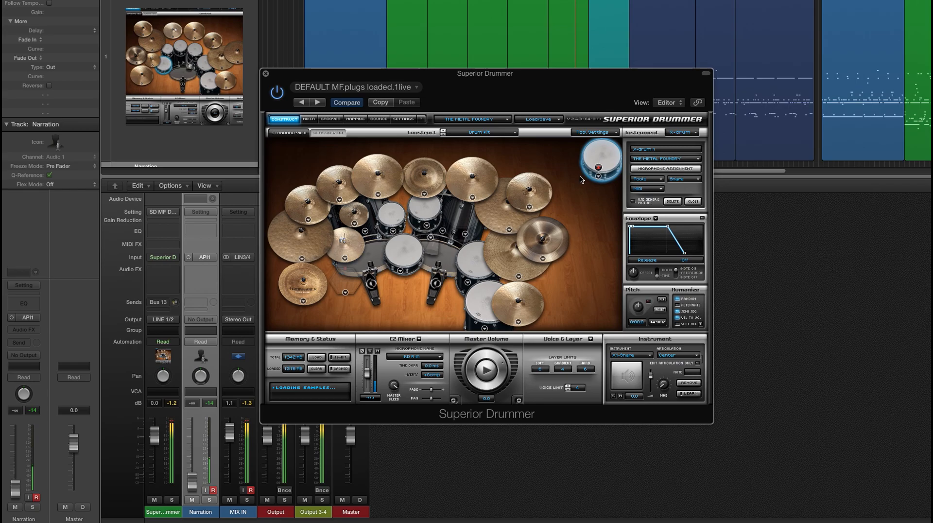
- Reset the snare X-drum's microphone assignments and switch its sound library to METAL MACHINERY SDX
{"action": "left_click", "coordinate": [659, 170]}
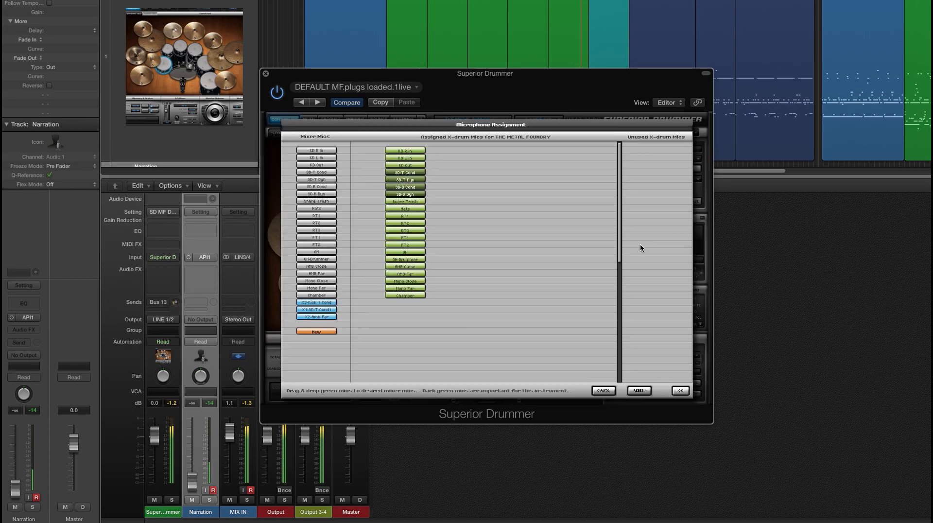
{"action": "left_click", "coordinate": [638, 391]}
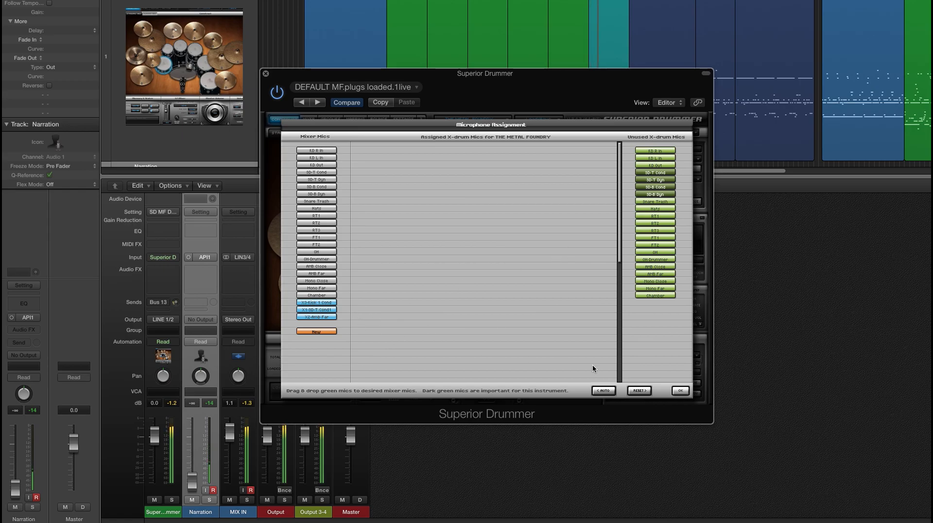
{"action": "left_click", "coordinate": [680, 390]}
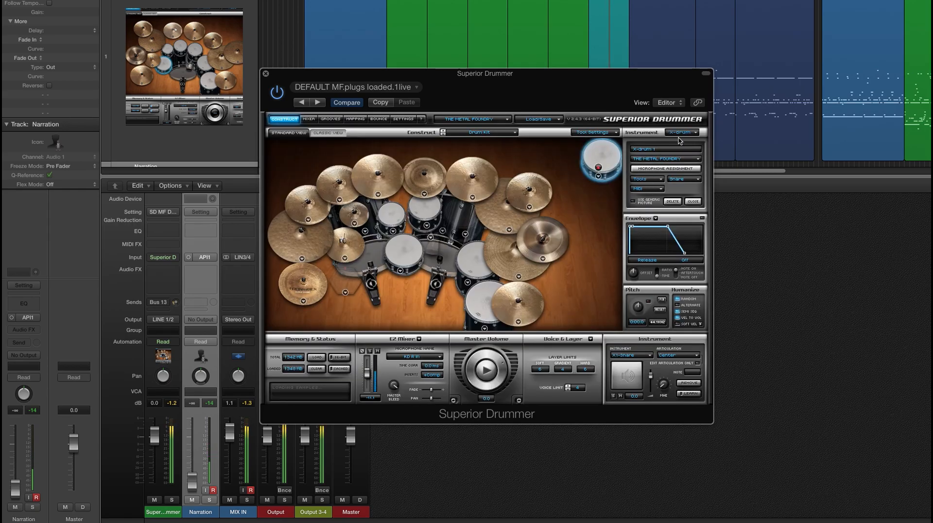
{"action": "left_click", "coordinate": [673, 159]}
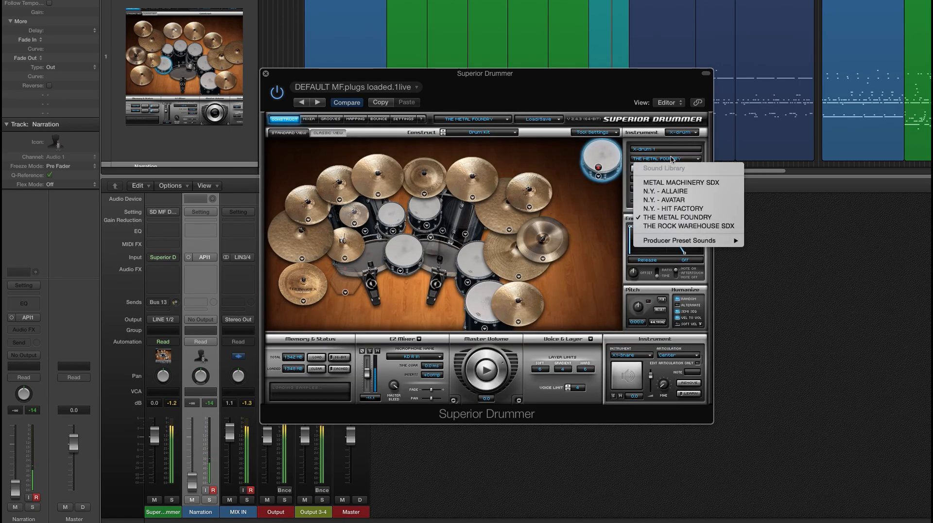
{"action": "left_click", "coordinate": [678, 182]}
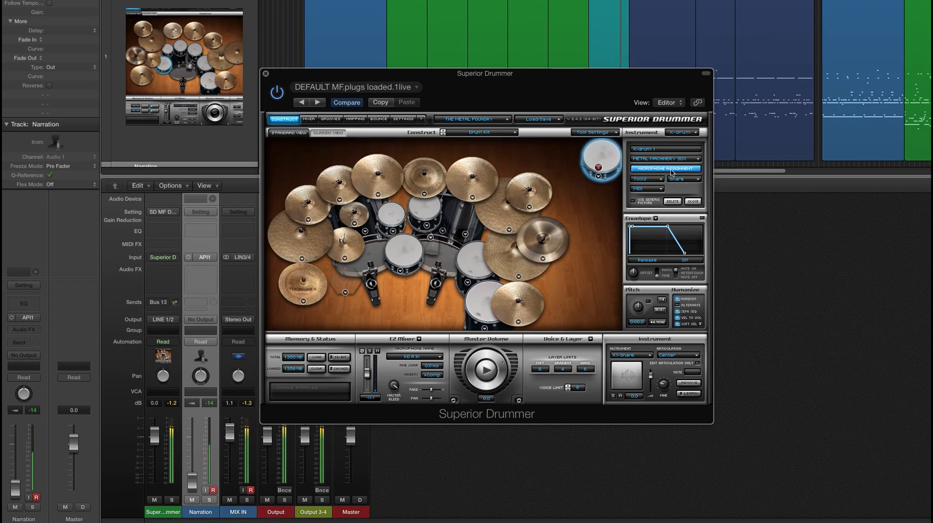
- Reset the snare X-drum's microphone assignments and delete the three leftover X-drum mixer mics
{"action": "left_click", "coordinate": [673, 169]}
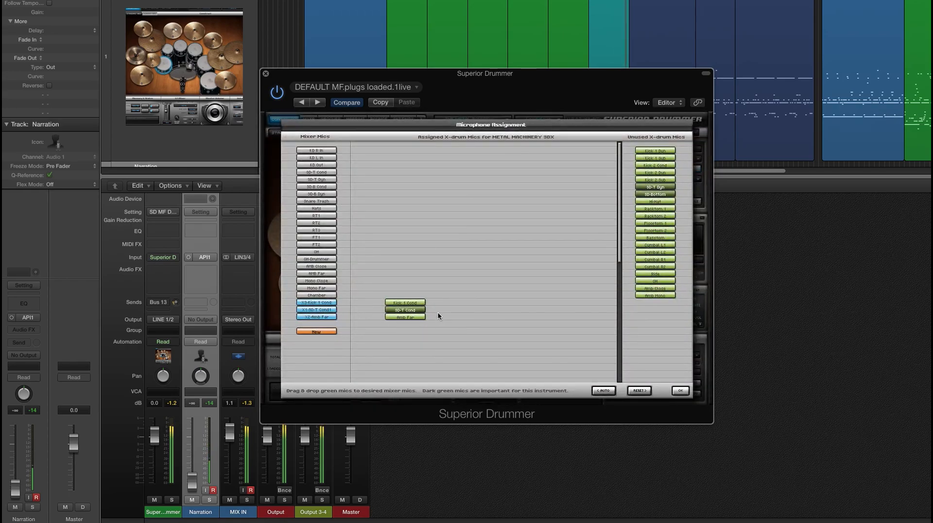
{"action": "left_click", "coordinate": [638, 390]}
{"action": "left_click", "coordinate": [317, 302]}
{"action": "left_click", "coordinate": [318, 312]}
{"action": "left_click", "coordinate": [319, 302]}
{"action": "left_click", "coordinate": [319, 313]}
{"action": "left_click", "coordinate": [319, 303]}
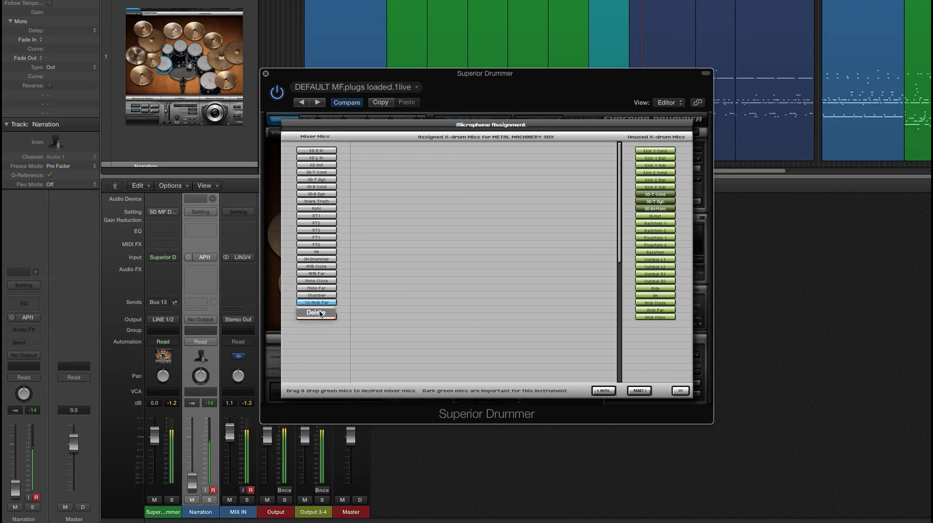
{"action": "left_click", "coordinate": [315, 312]}
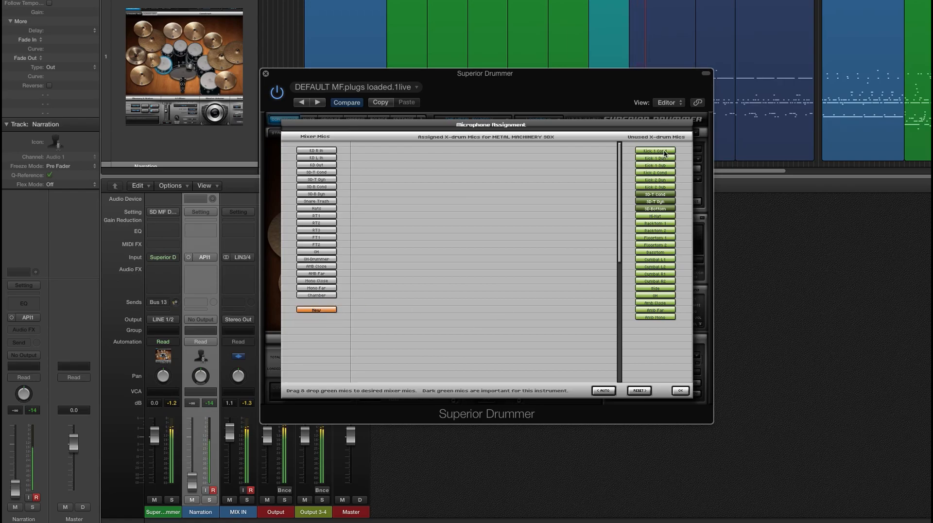
{"action": "left_click", "coordinate": [679, 391]}
- Switch the snare X-drum's sound library to THE METAL FOUNDRY and assign its SD-T Cond mic to a new mixer channel
{"action": "left_click", "coordinate": [664, 160]}
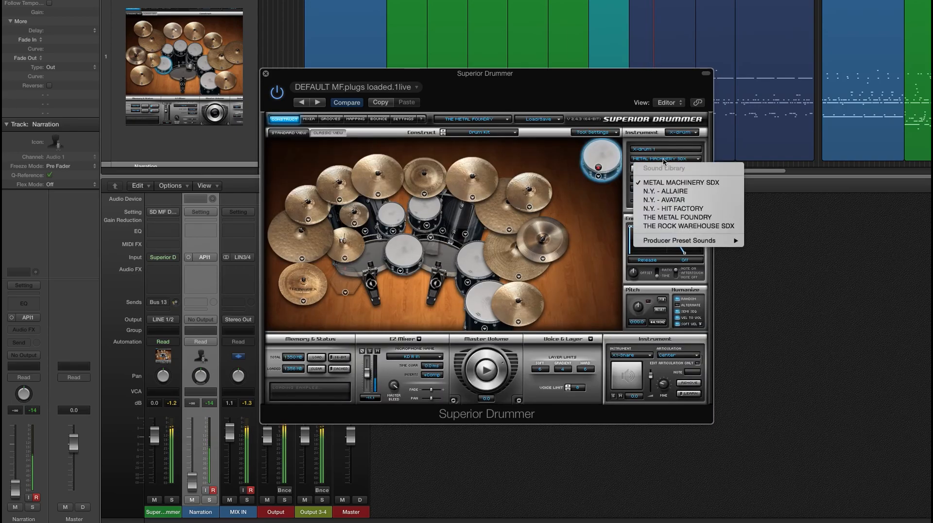
{"action": "left_click", "coordinate": [685, 218]}
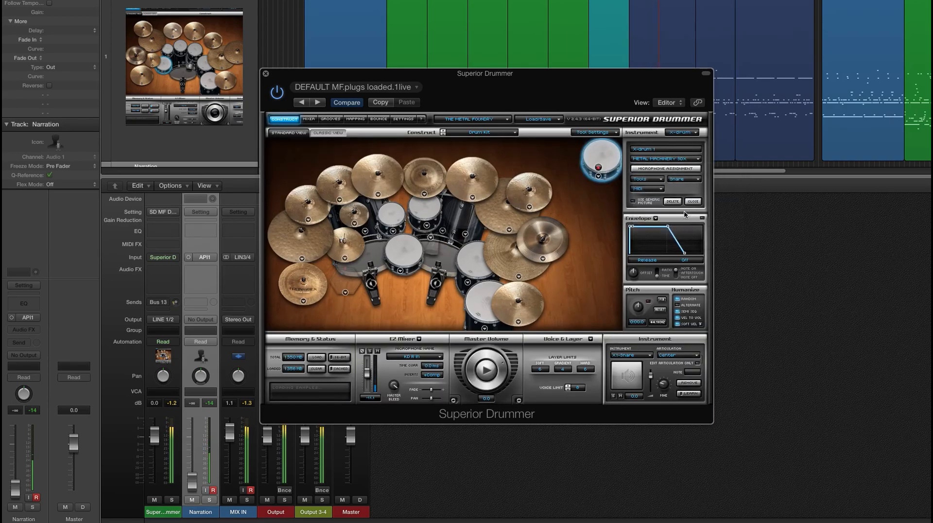
{"action": "left_click", "coordinate": [679, 168]}
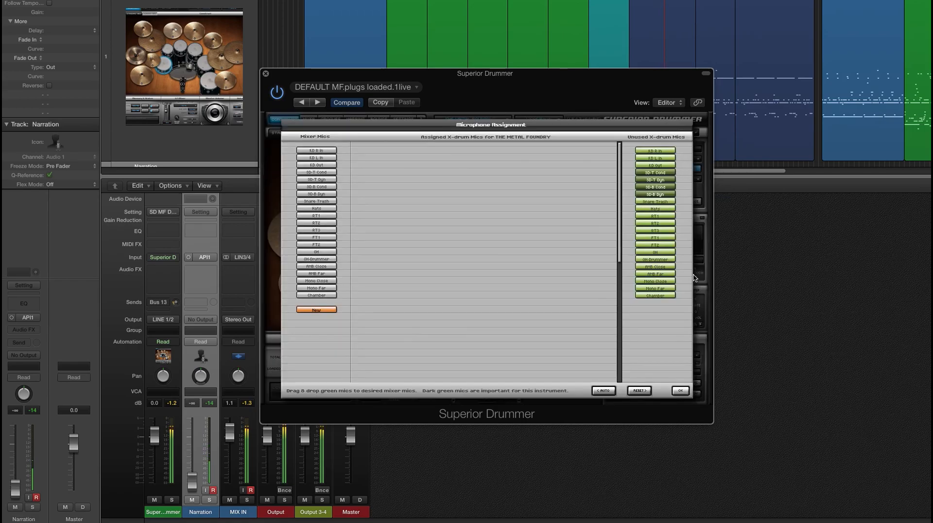
{"action": "left_click_drag", "start_coordinate": [661, 178], "coordinate": [329, 310]}
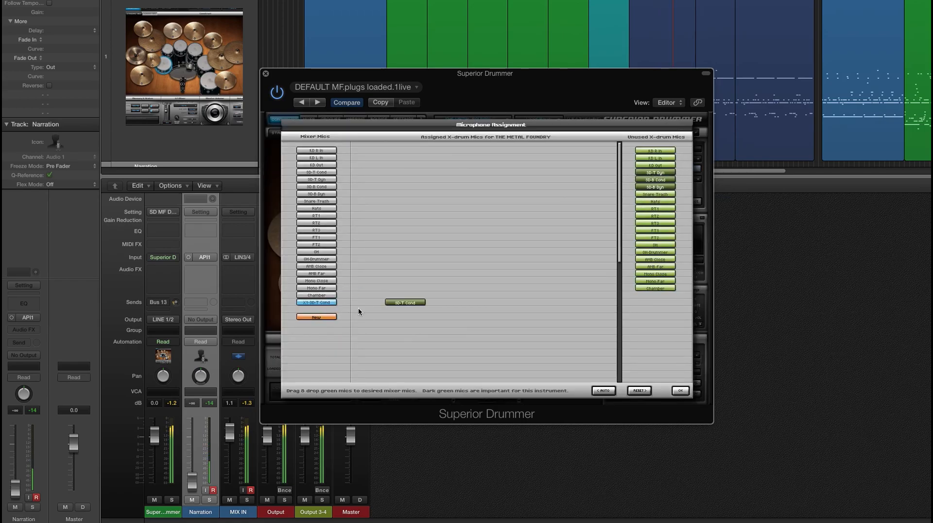
{"action": "left_click", "coordinate": [680, 391]}
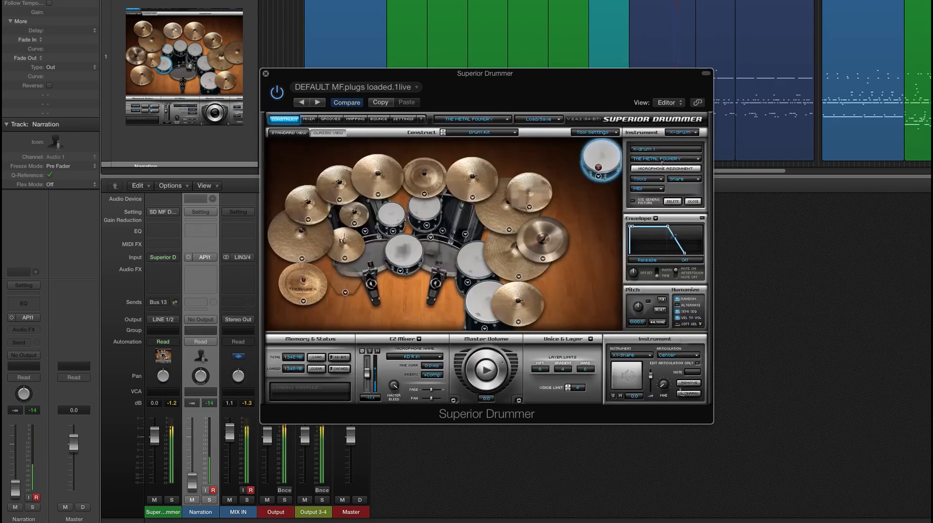
- Add a second X-drum set to Snare and assign its AMB Far mic to a new mixer channel
{"action": "left_click", "coordinate": [682, 132]}
{"action": "left_click", "coordinate": [681, 143]}
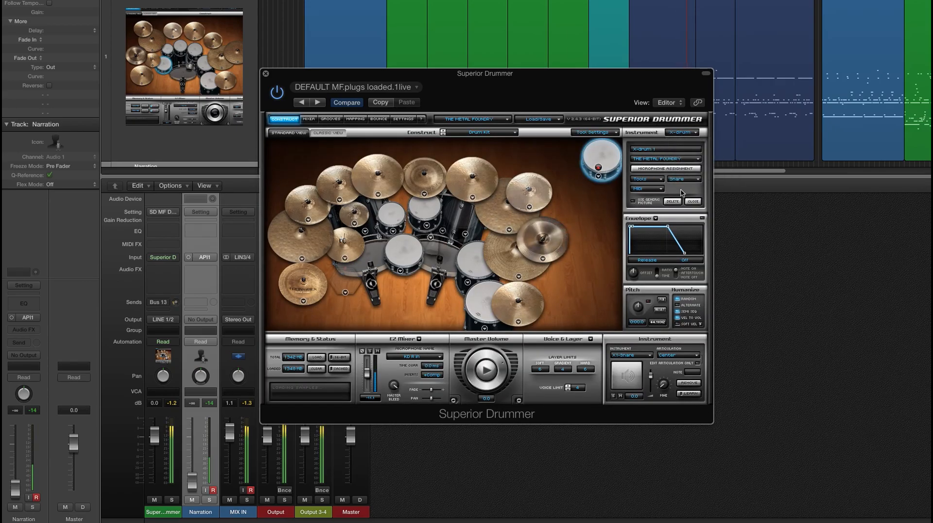
{"action": "left_click", "coordinate": [683, 179]}
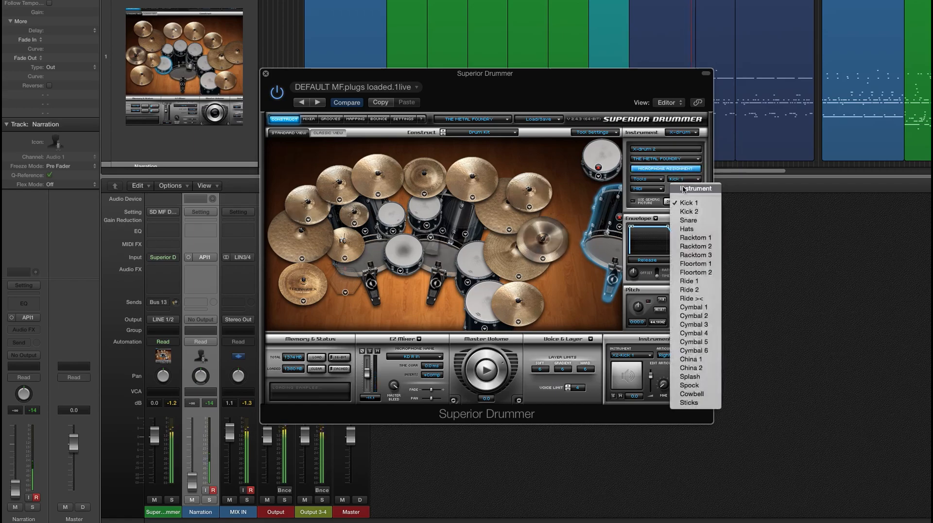
{"action": "left_click", "coordinate": [688, 220]}
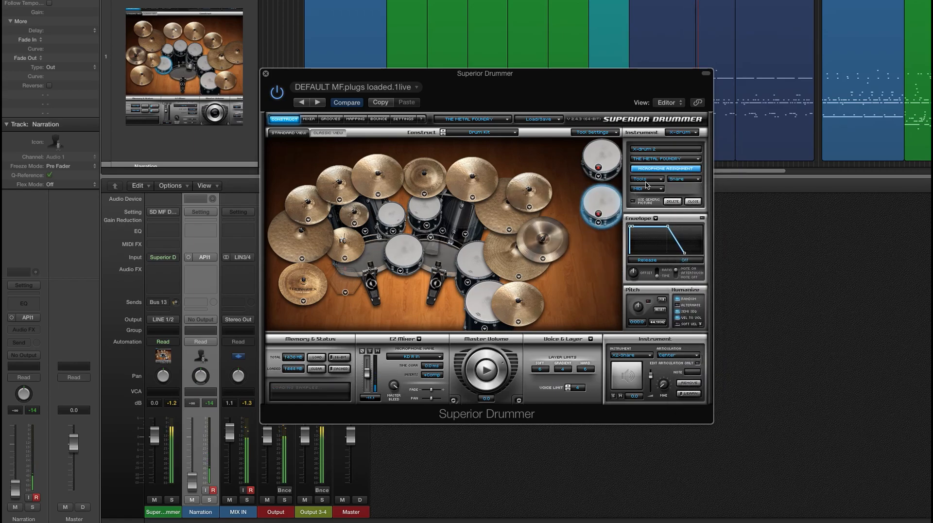
{"action": "left_click", "coordinate": [656, 168]}
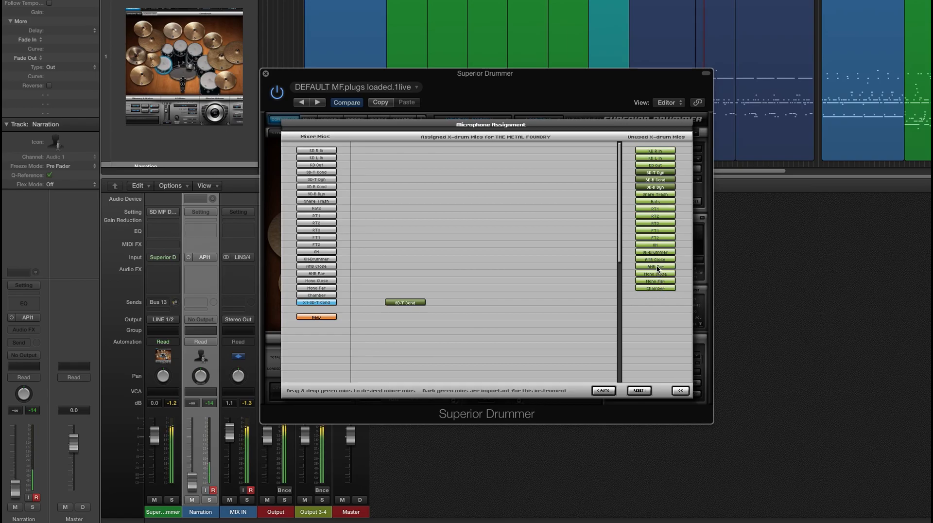
{"action": "left_click_drag", "start_coordinate": [657, 269], "coordinate": [451, 315]}
{"action": "left_click_drag", "start_coordinate": [325, 318], "coordinate": [326, 317]}
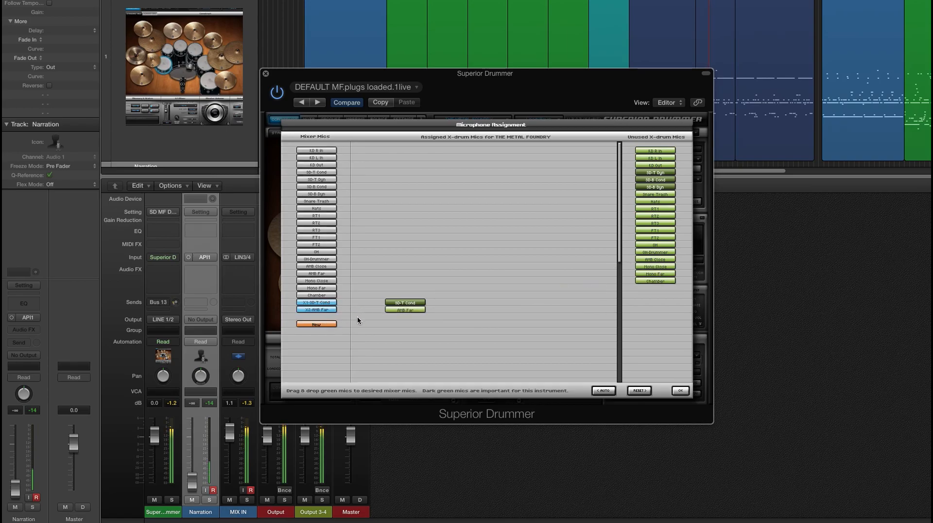
{"action": "left_click", "coordinate": [679, 391]}
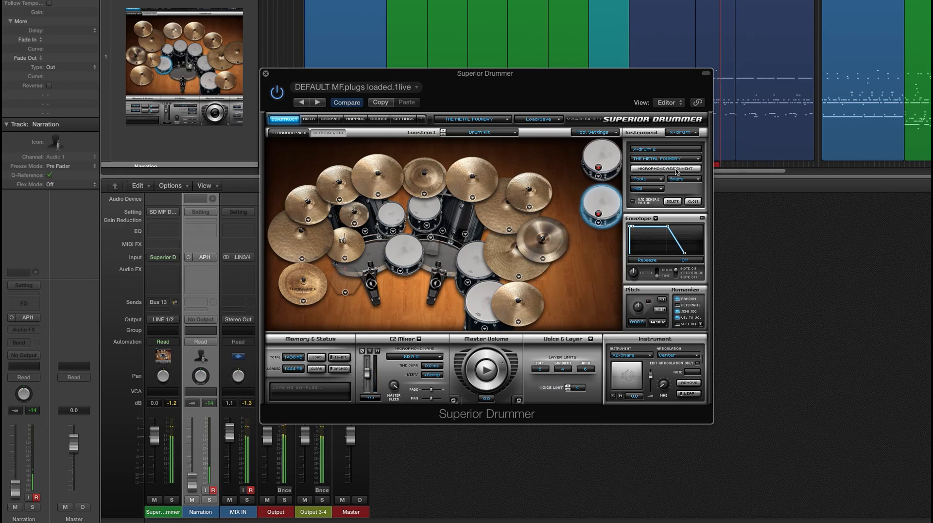
- Add a third X-drum as Kick 1 and assign its KD R In mic to a new mixer channel
{"action": "left_click", "coordinate": [681, 132]}
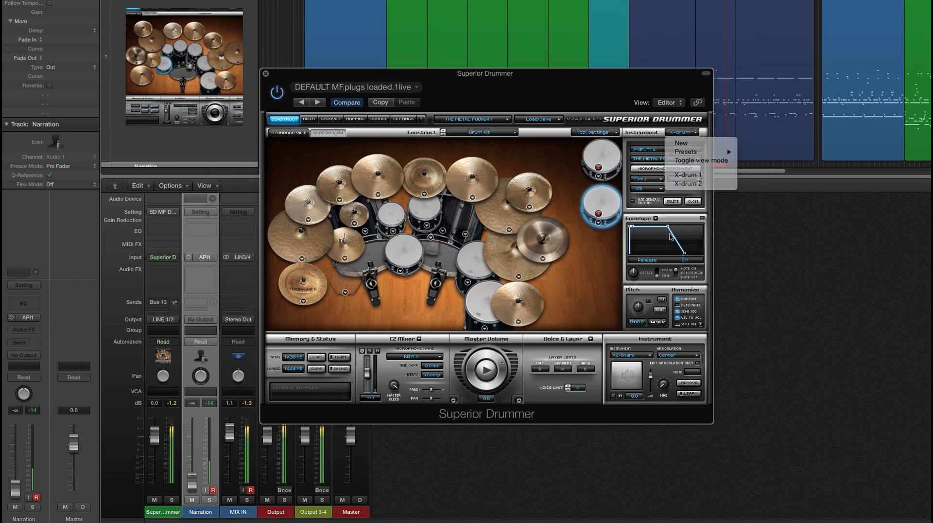
{"action": "left_click", "coordinate": [685, 179]}
{"action": "left_click", "coordinate": [674, 170]}
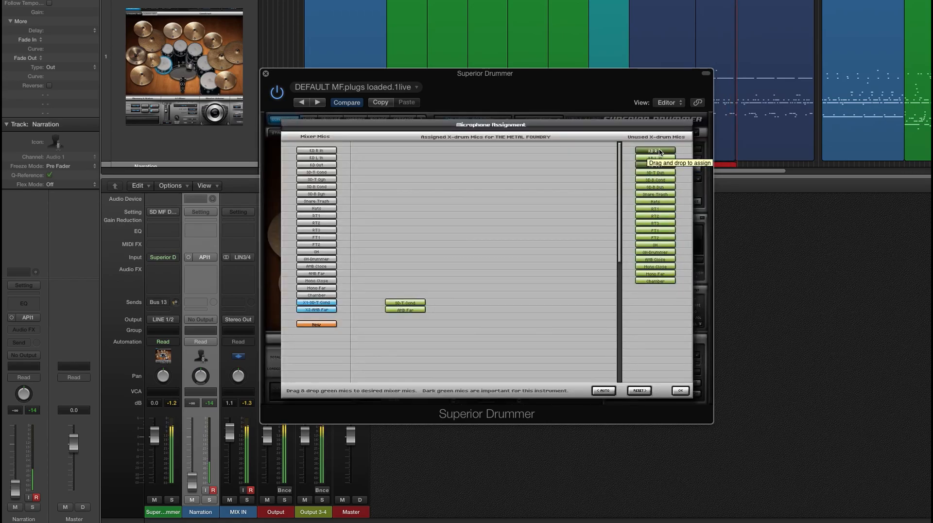
{"action": "left_click_drag", "start_coordinate": [670, 153], "coordinate": [335, 327]}
{"action": "left_click", "coordinate": [680, 391]}
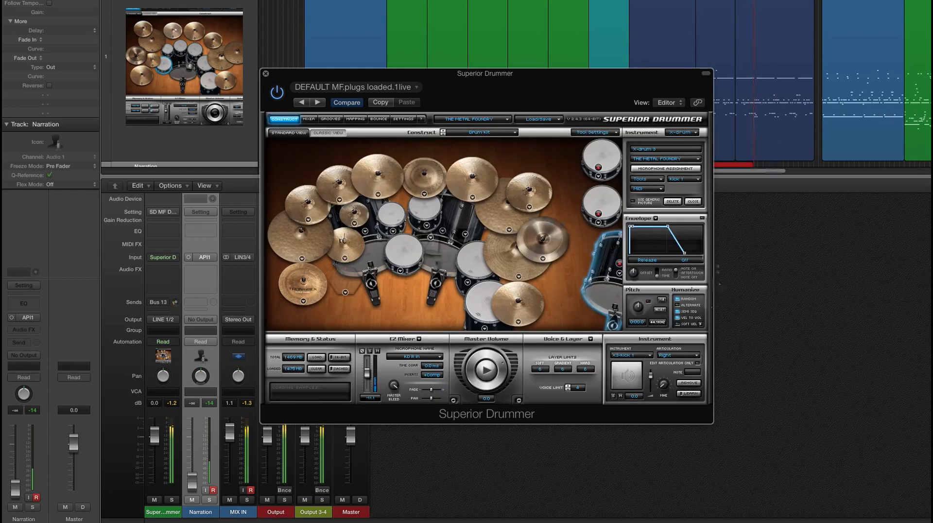
- Move the kick X-drum inward from the edge of the kit view
{"action": "left_click", "coordinate": [617, 273]}
{"action": "left_click", "coordinate": [613, 266]}
{"action": "left_click_drag", "start_coordinate": [613, 266], "coordinate": [593, 268]}
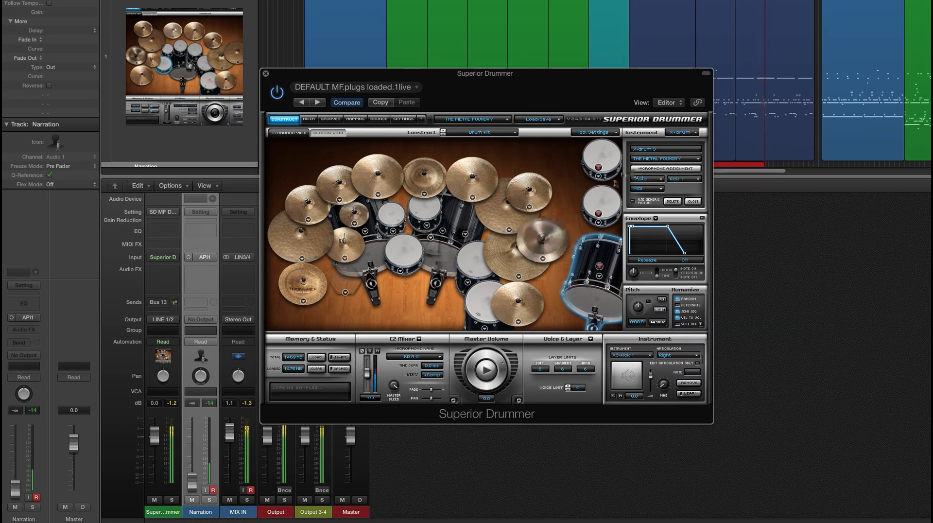
- Choose a different snare model for the first X-drum and 6.5x14" Ludwig Supraphonic 402 for the second
{"action": "left_click", "coordinate": [598, 176]}
{"action": "left_click", "coordinate": [611, 234]}
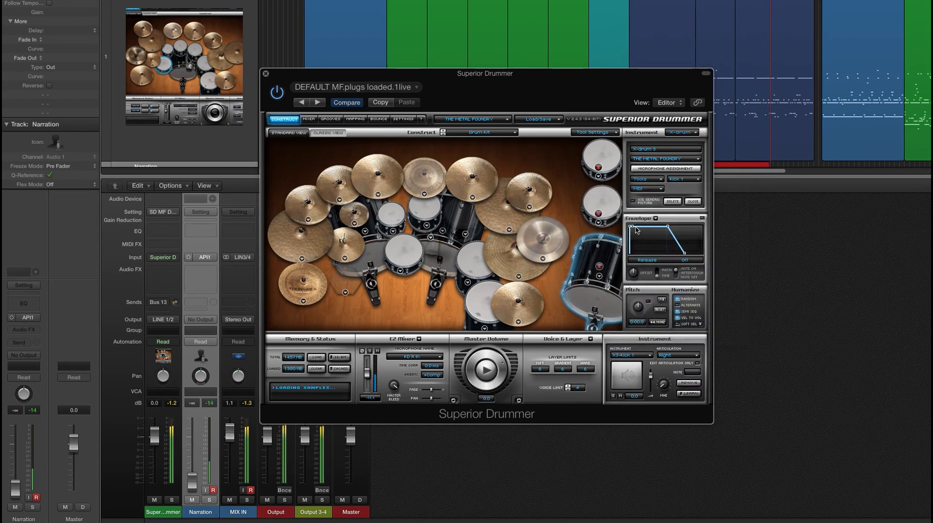
{"action": "left_click", "coordinate": [599, 223]}
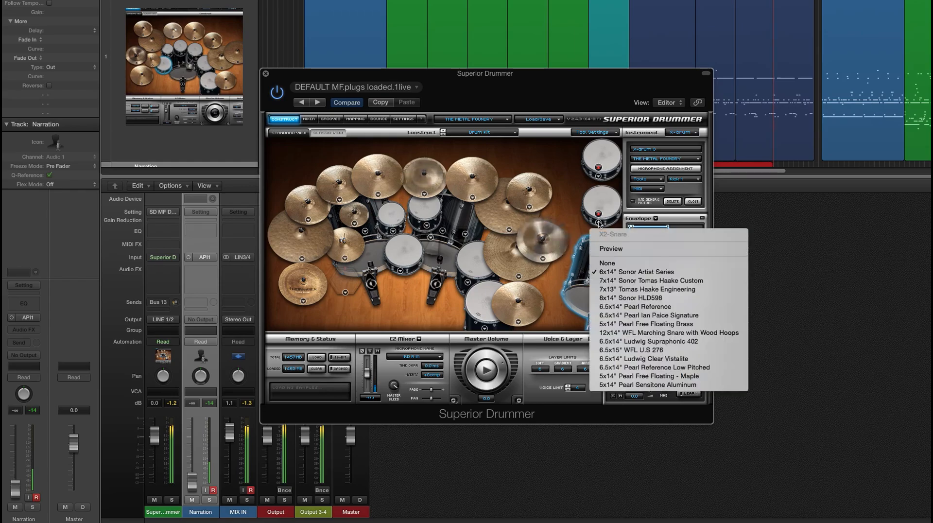
{"action": "left_click", "coordinate": [667, 342]}
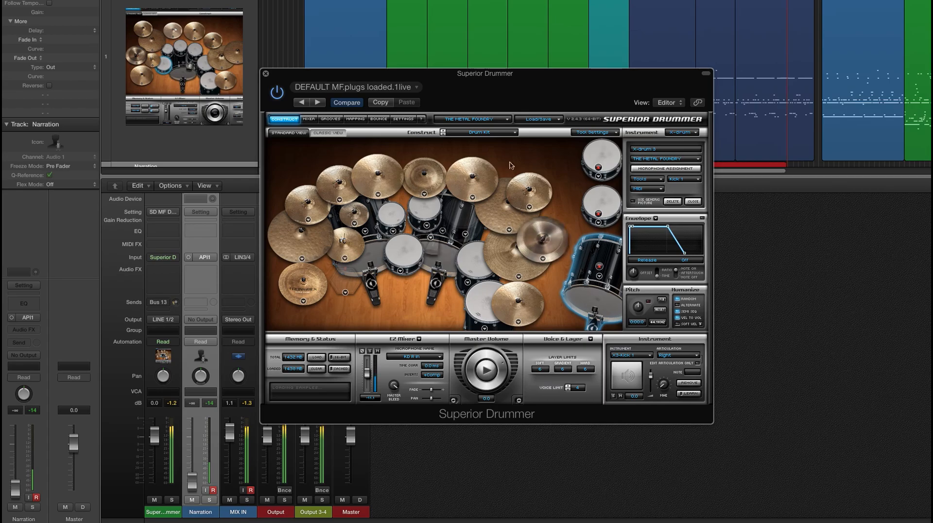
- Try to map the first snare X-drum's Center articulation to the highlighted white key already in use, then cancel the replacement
{"action": "left_click", "coordinate": [358, 120]}
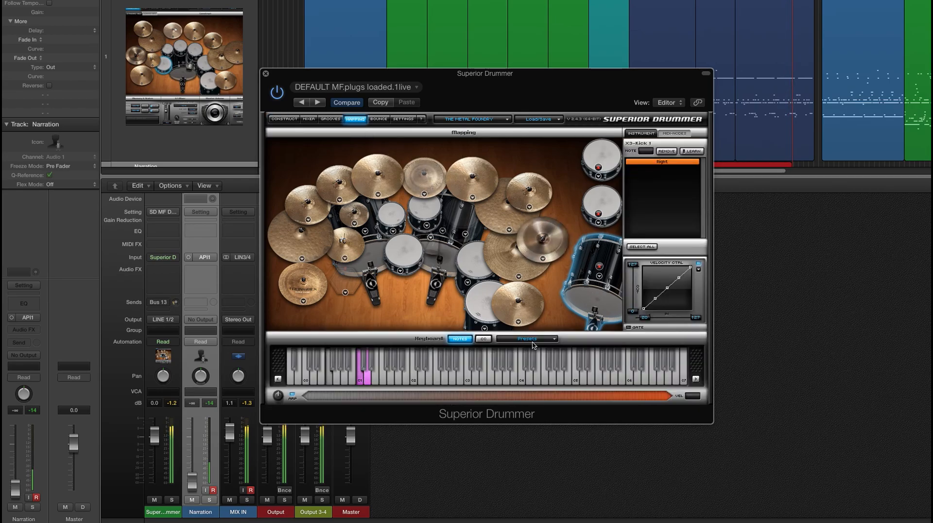
{"action": "left_click", "coordinate": [602, 167]}
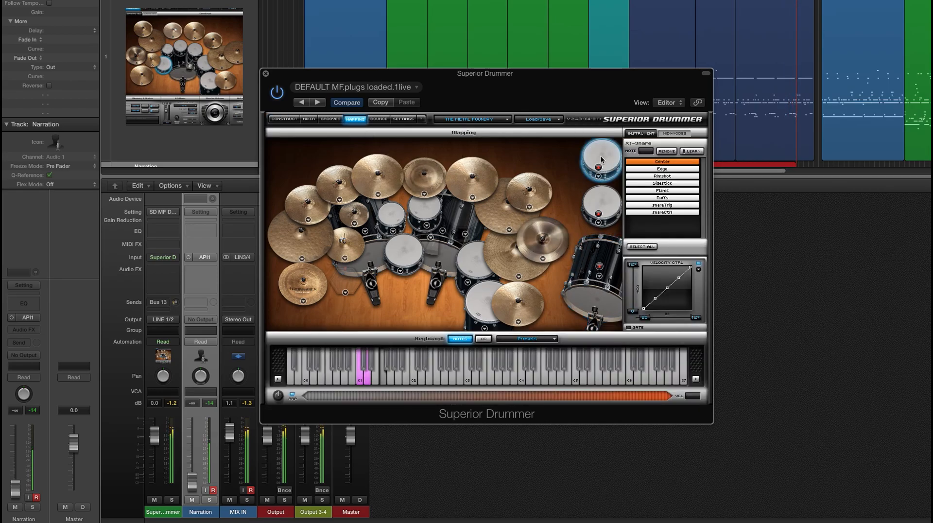
{"action": "left_click", "coordinate": [666, 164]}
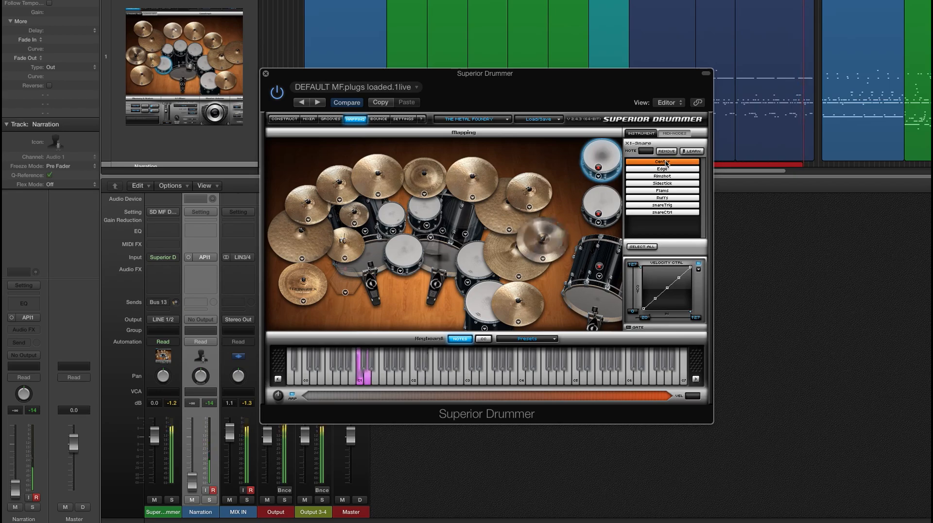
{"action": "left_click_drag", "start_coordinate": [665, 164], "coordinate": [370, 384]}
{"action": "left_click_drag", "start_coordinate": [370, 384], "coordinate": [367, 381]}
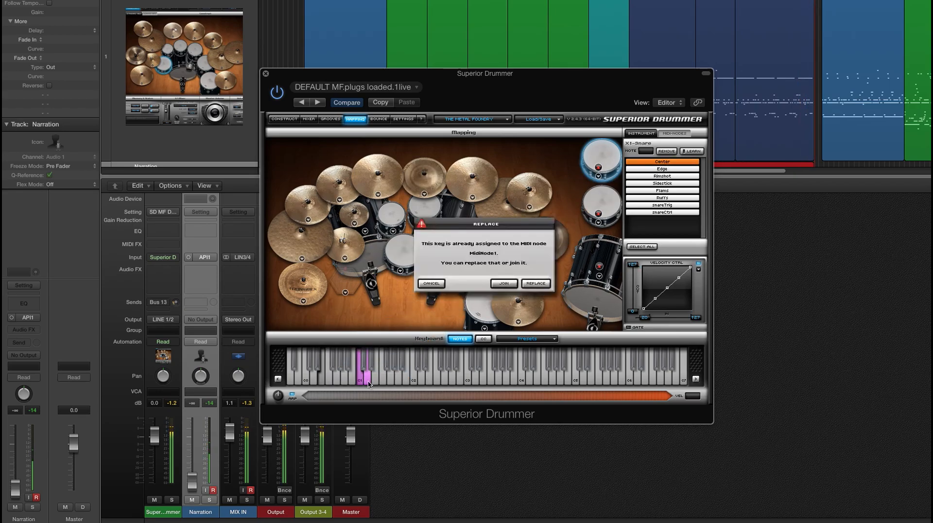
{"action": "left_click", "coordinate": [434, 285]}
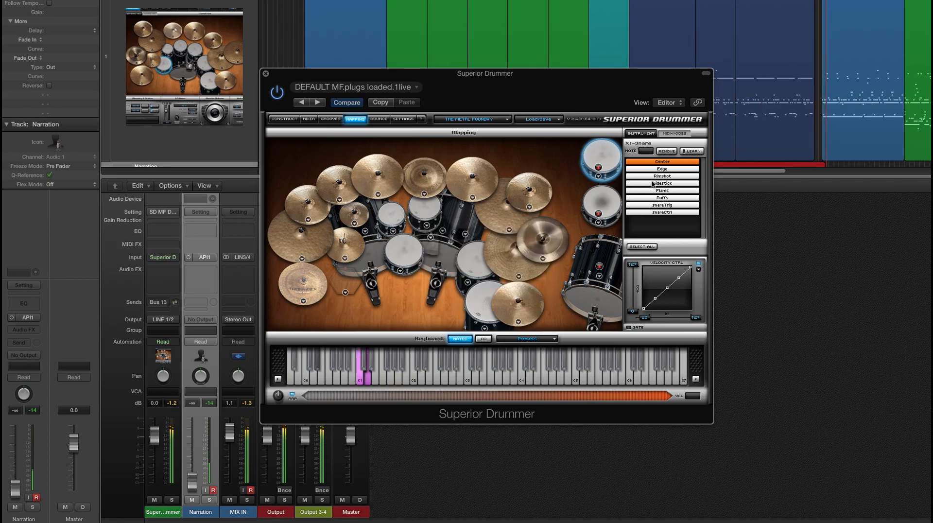
- Solo the second X-drum's AMB Far channel in the mixer and adjust its fader level
{"action": "left_click", "coordinate": [289, 120]}
{"action": "left_click", "coordinate": [308, 119]}
{"action": "left_click_drag", "start_coordinate": [396, 334], "coordinate": [514, 335]}
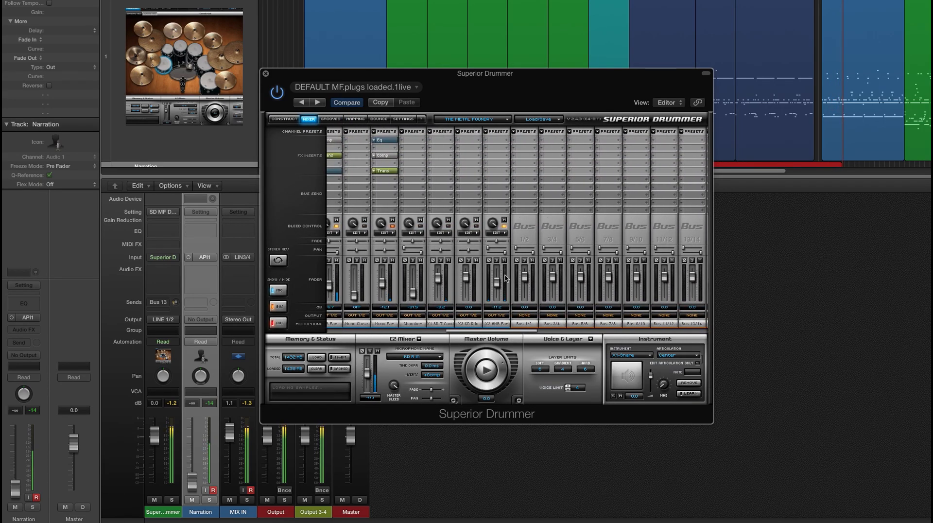
{"action": "left_click", "coordinate": [496, 261]}
{"action": "left_click_drag", "start_coordinate": [499, 286], "coordinate": [499, 283]}
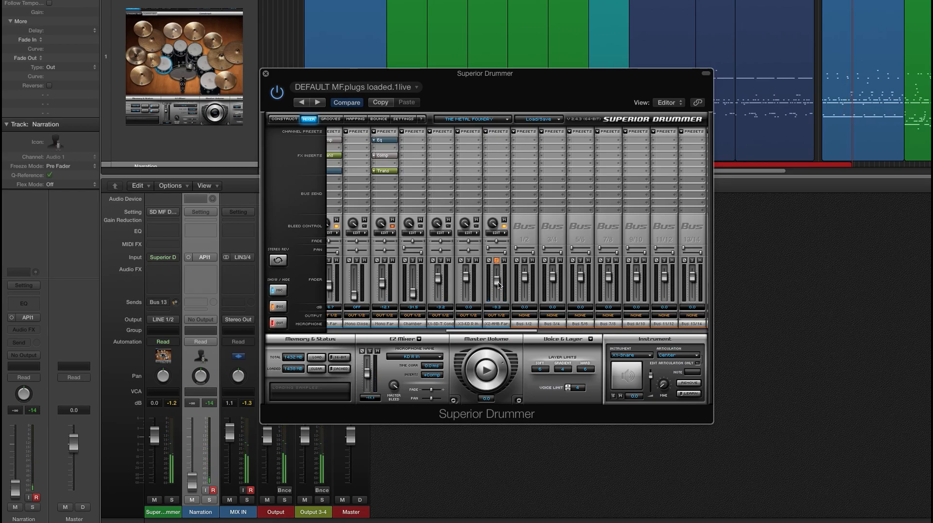
- Limit the X2 AMB Far channel's individual bleed to X2-Snare, disabling X1-Snare and X3-Kick 1, and unsolo the channel
{"action": "left_click", "coordinate": [504, 236]}
{"action": "left_click_drag", "start_coordinate": [569, 222], "coordinate": [570, 313]}
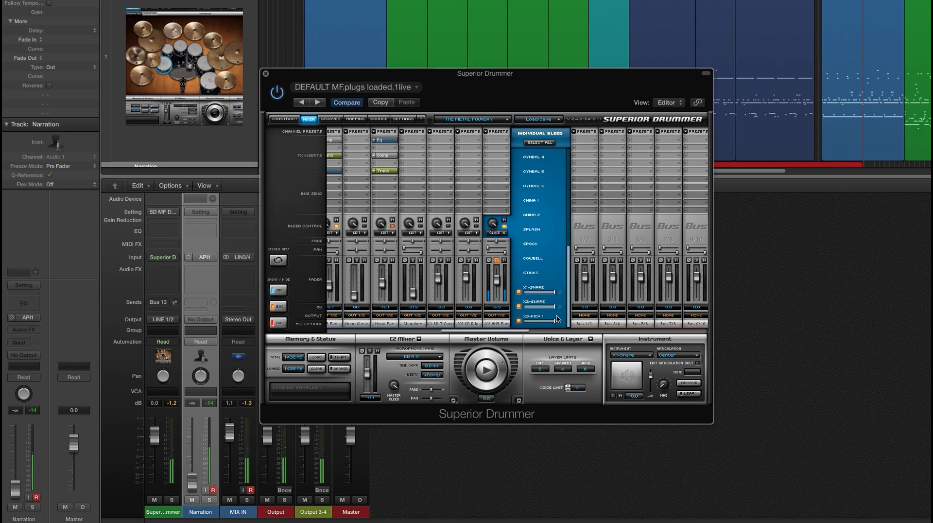
{"action": "left_click", "coordinate": [519, 307]}
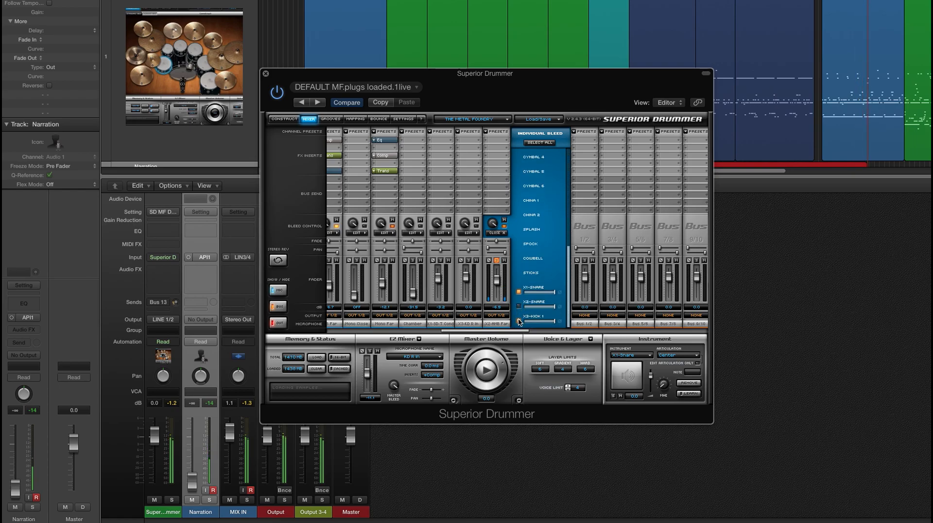
{"action": "left_click", "coordinate": [519, 292]}
{"action": "left_click", "coordinate": [518, 306]}
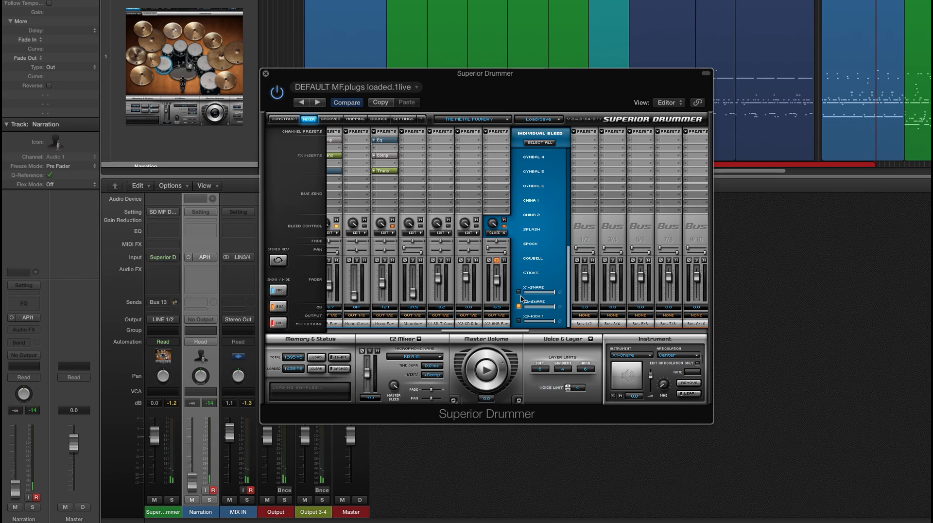
{"action": "left_click", "coordinate": [496, 261]}
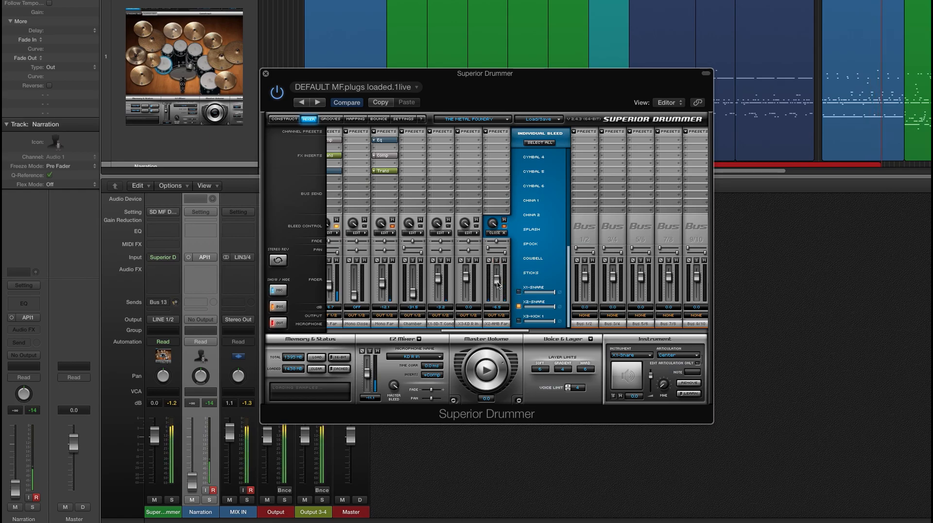
- Check the X-drum entries in the X3 KD R In channel's individual bleed list and close it
{"action": "left_click", "coordinate": [469, 233]}
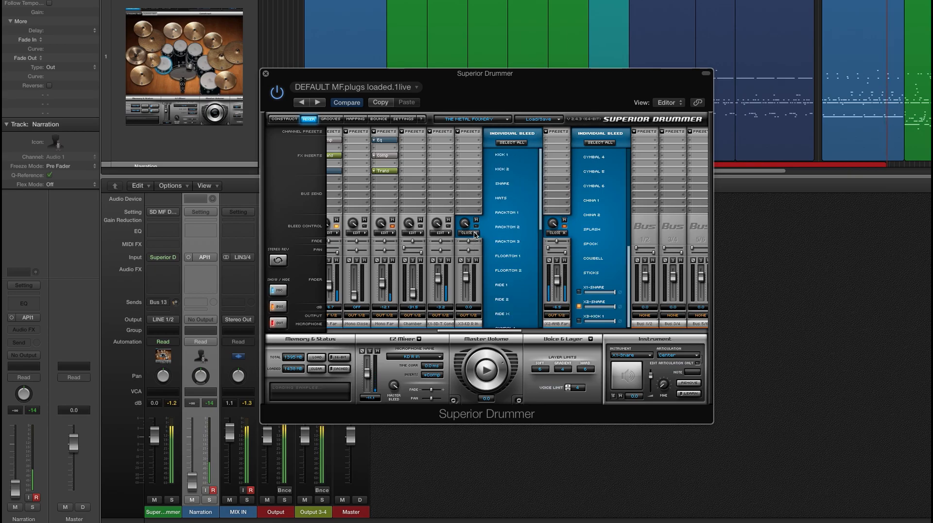
{"action": "scroll", "coordinate": [541, 224], "scroll_direction": "down", "scroll_amount": 5}
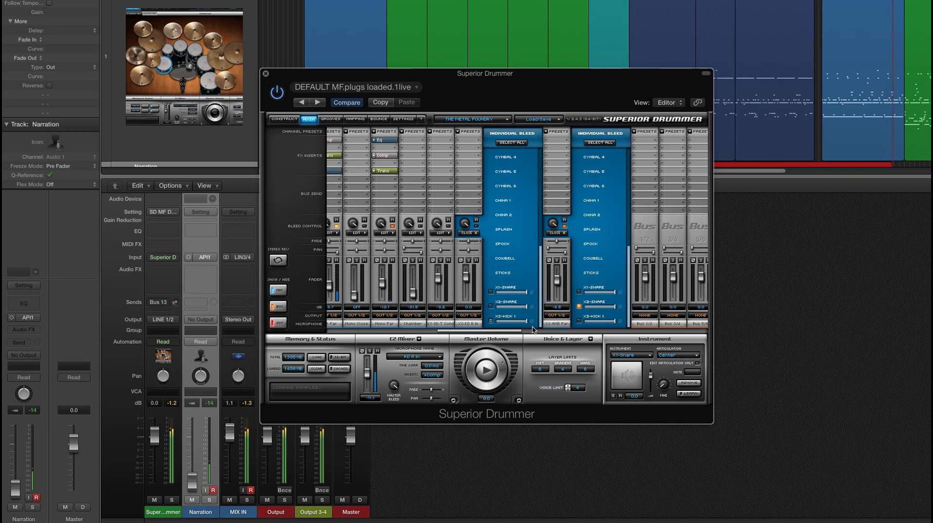
{"action": "left_click", "coordinate": [469, 232]}
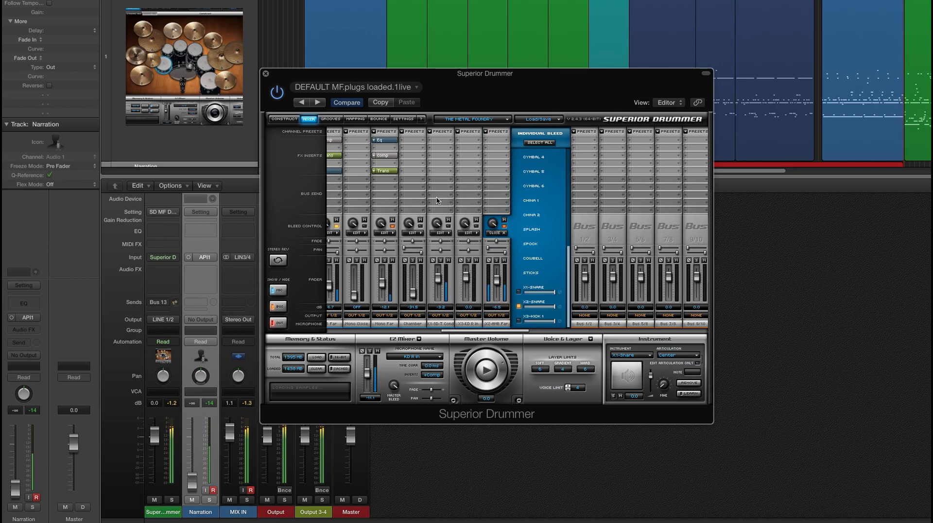
- Map the kick X-drum's Right articulation to the C1 key, joining it with the MIDI node already assigned there
{"action": "left_click", "coordinate": [355, 119]}
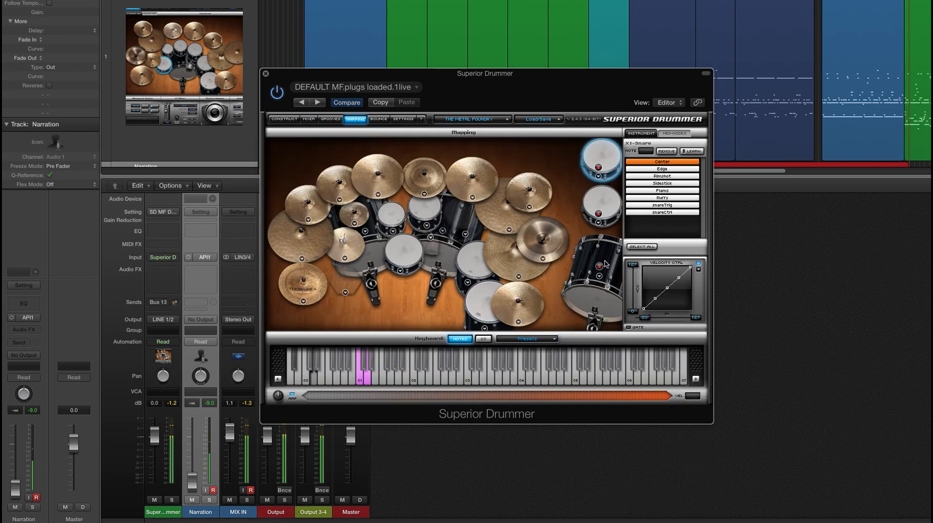
{"action": "left_click_drag", "start_coordinate": [661, 165], "coordinate": [360, 378]}
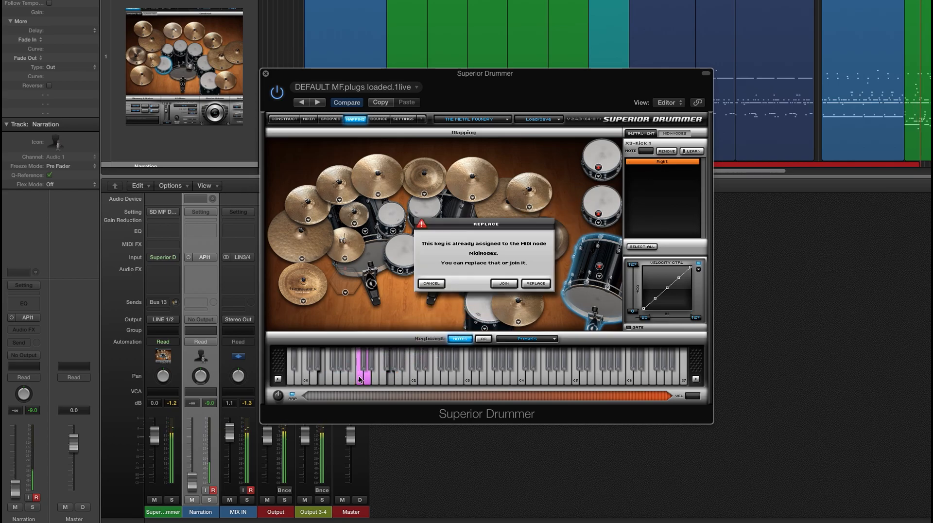
{"action": "left_click", "coordinate": [505, 283]}
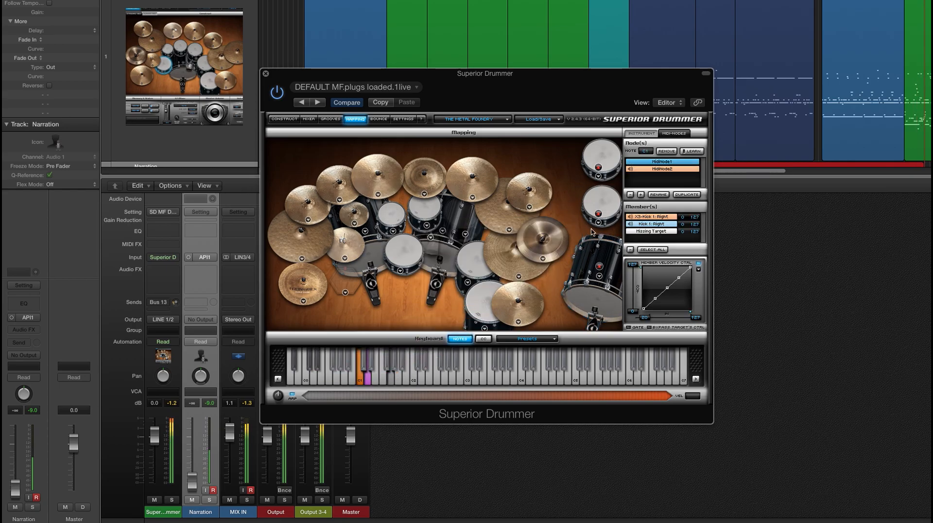
- Close the X2 AMB Far bleed list and review the X-drum entries in the X3 KD R In channel's individual bleed
{"action": "left_click", "coordinate": [309, 118]}
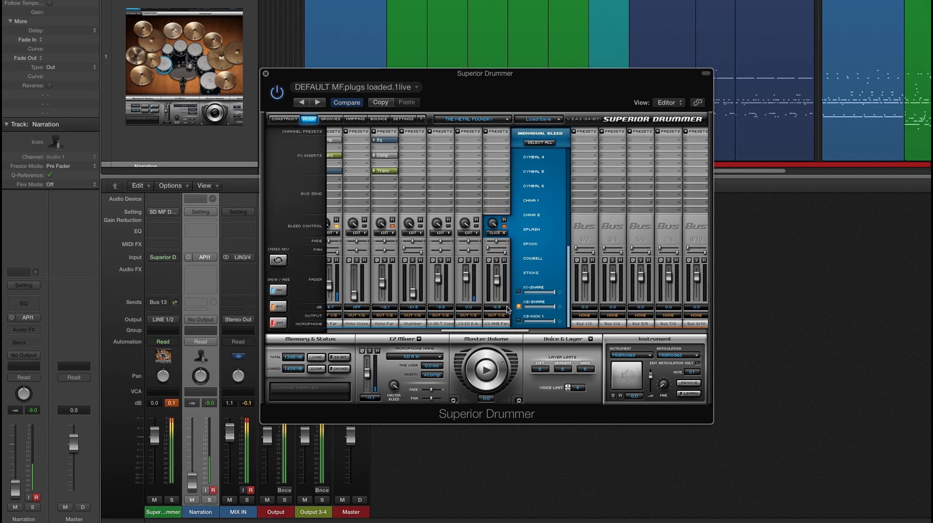
{"action": "left_click", "coordinate": [505, 234]}
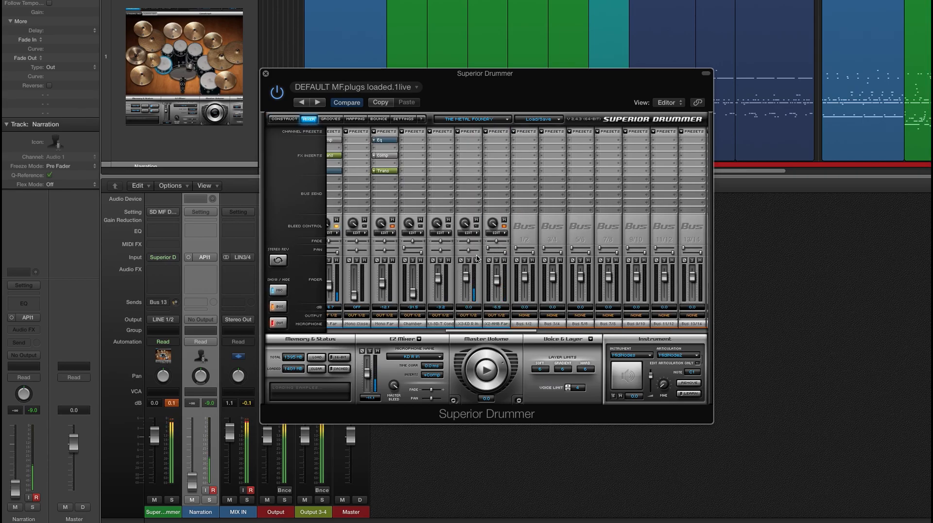
{"action": "left_click", "coordinate": [475, 234]}
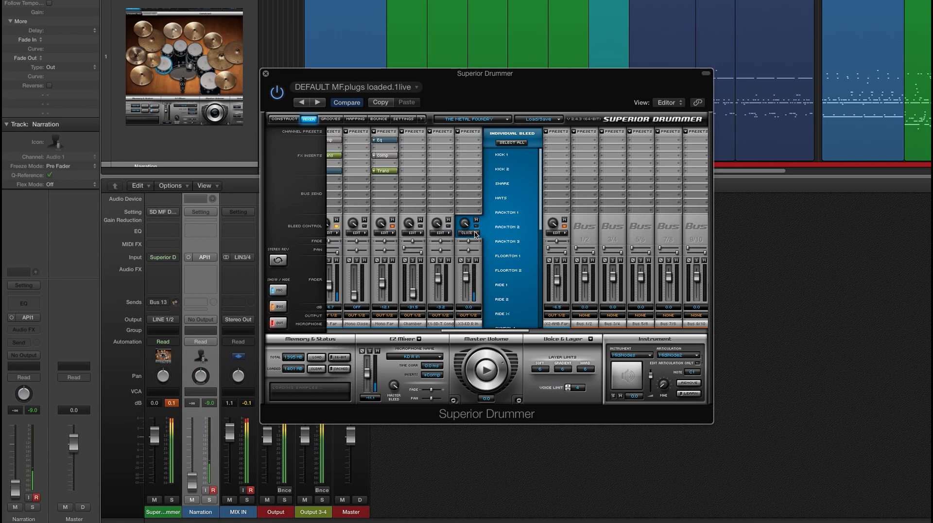
{"action": "left_click_drag", "start_coordinate": [542, 219], "coordinate": [539, 319]}
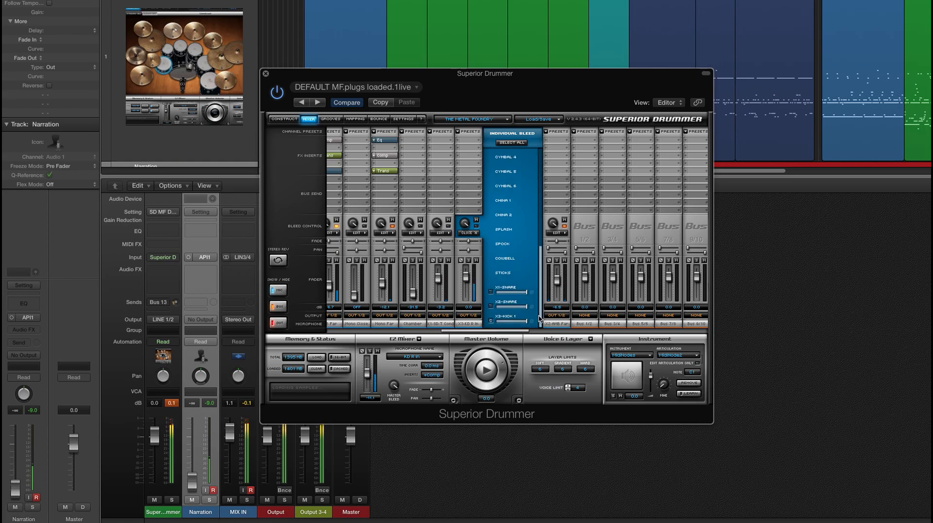
{"action": "left_click", "coordinate": [473, 234]}
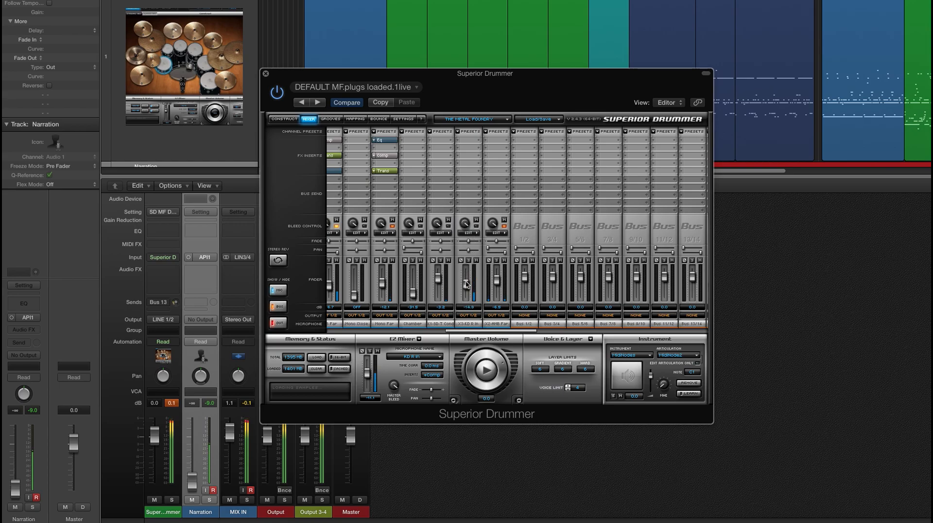
- Lower the X3 KD R In fader and insert an EQ 5 cutting 7 dB at 100 Hz and boosting 9.5 dB at 6 kHz
{"action": "left_click_drag", "start_coordinate": [465, 270], "coordinate": [466, 292]}
{"action": "left_click", "coordinate": [465, 141]}
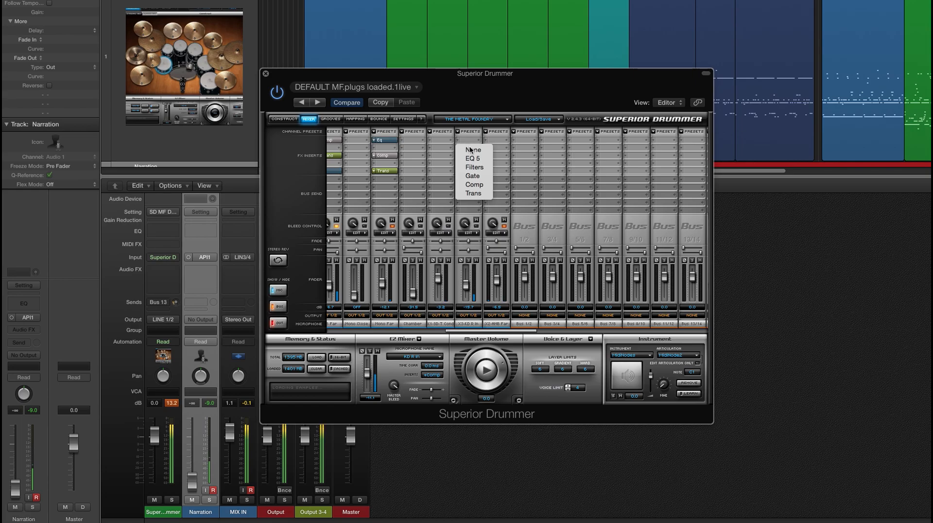
{"action": "left_click", "coordinate": [474, 156]}
{"action": "left_click_drag", "start_coordinate": [566, 187], "coordinate": [567, 193]}
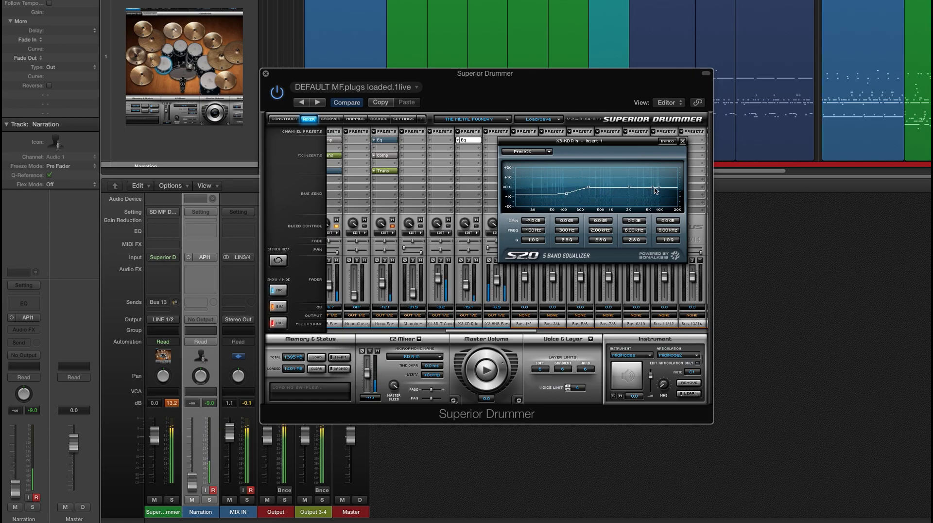
{"action": "left_click_drag", "start_coordinate": [654, 186], "coordinate": [653, 182]}
{"action": "left_click_drag", "start_coordinate": [634, 242], "coordinate": [633, 253]}
{"action": "left_click_drag", "start_coordinate": [653, 183], "coordinate": [653, 178]}
{"action": "left_click", "coordinate": [683, 141]}
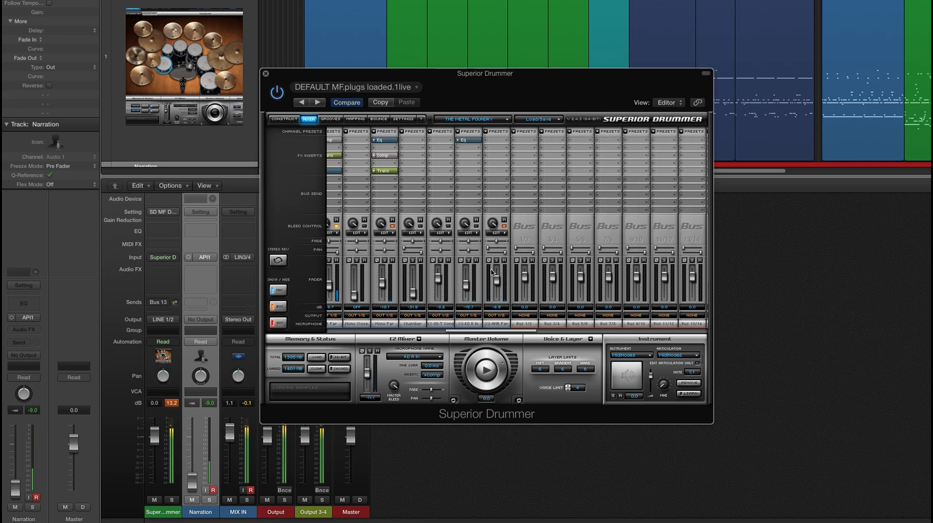
- Raise the X3 KD R In channel's fader and boost the highest band of its equalizer
{"action": "left_click_drag", "start_coordinate": [467, 280], "coordinate": [467, 280]}
{"action": "left_click", "coordinate": [468, 141]}
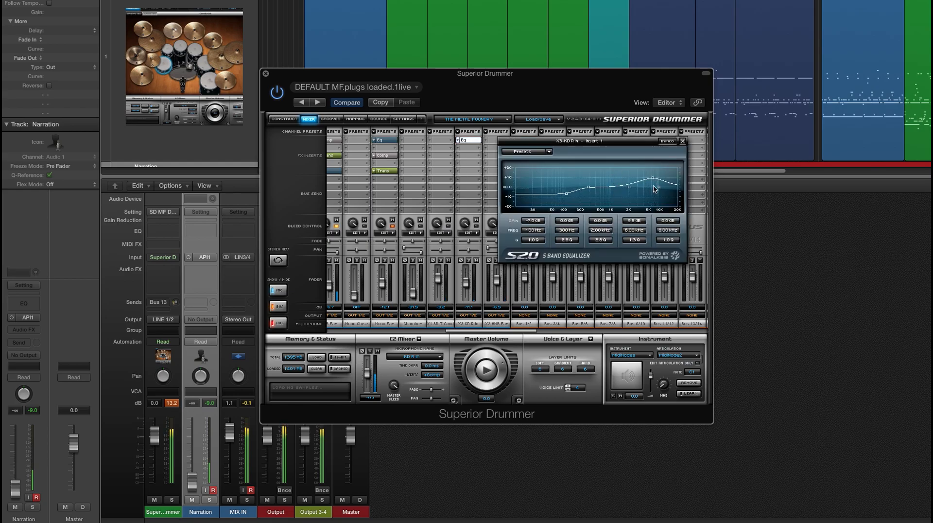
{"action": "mouse_move", "coordinate": [660, 187]}
{"action": "left_mouse_down"}
{"action": "mouse_move", "coordinate": [652, 181]}
{"action": "mouse_move", "coordinate": [660, 182]}
{"action": "left_mouse_up"}
{"action": "left_click", "coordinate": [682, 141]}
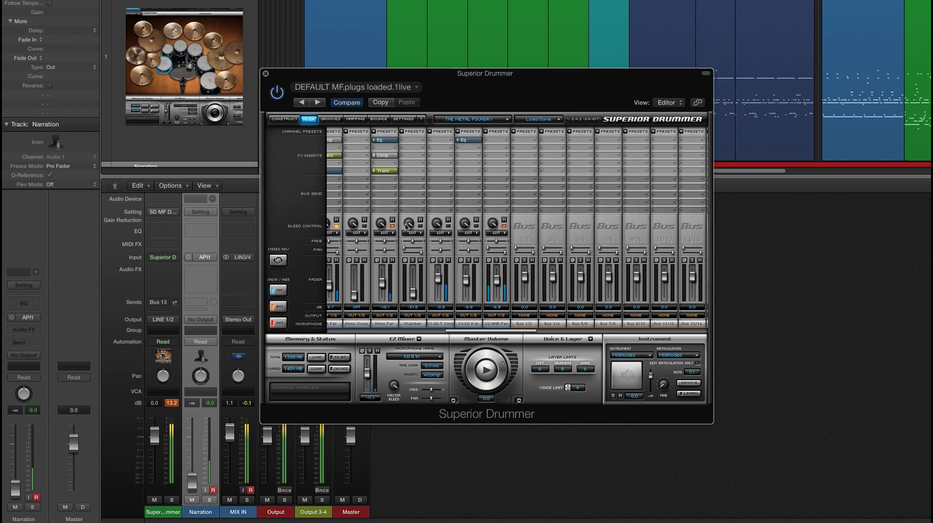
- Solo the X1 SD-T Cond channel and insert a Comp with threshold -32.5 dB, attack 46.3 ms and release 50 ms
{"action": "left_click", "coordinate": [442, 139]}
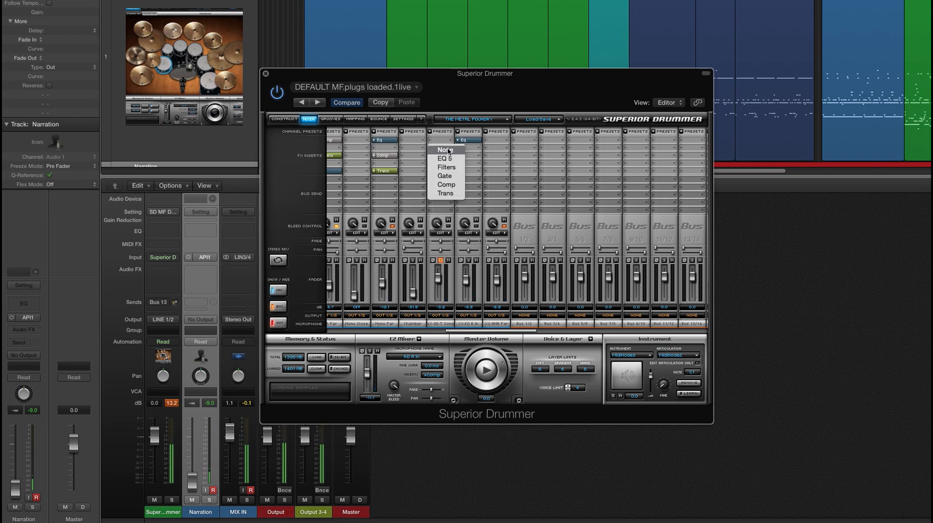
{"action": "left_click", "coordinate": [447, 184]}
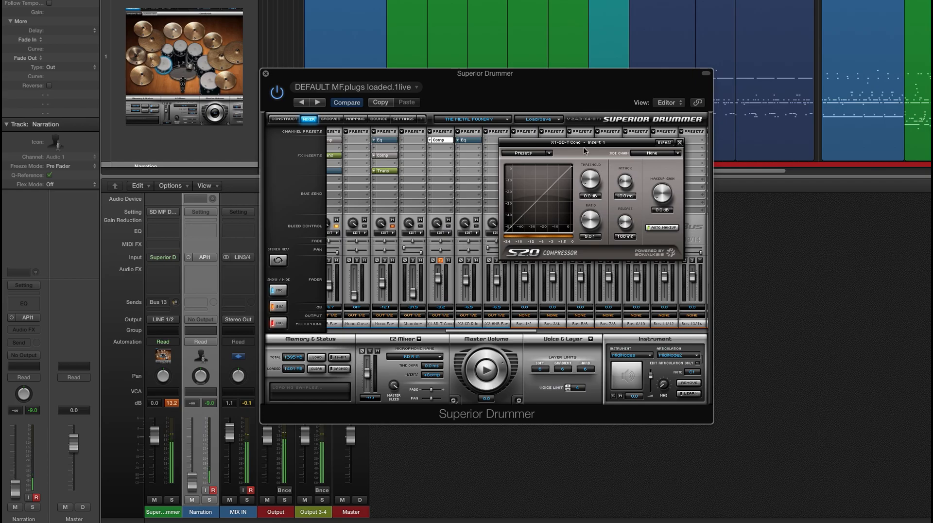
{"action": "left_click_drag", "start_coordinate": [590, 176], "coordinate": [593, 177]}
{"action": "left_click_drag", "start_coordinate": [627, 181], "coordinate": [630, 185]}
{"action": "left_click_drag", "start_coordinate": [625, 219], "coordinate": [622, 228]}
{"action": "left_click_drag", "start_coordinate": [590, 176], "coordinate": [593, 178]}
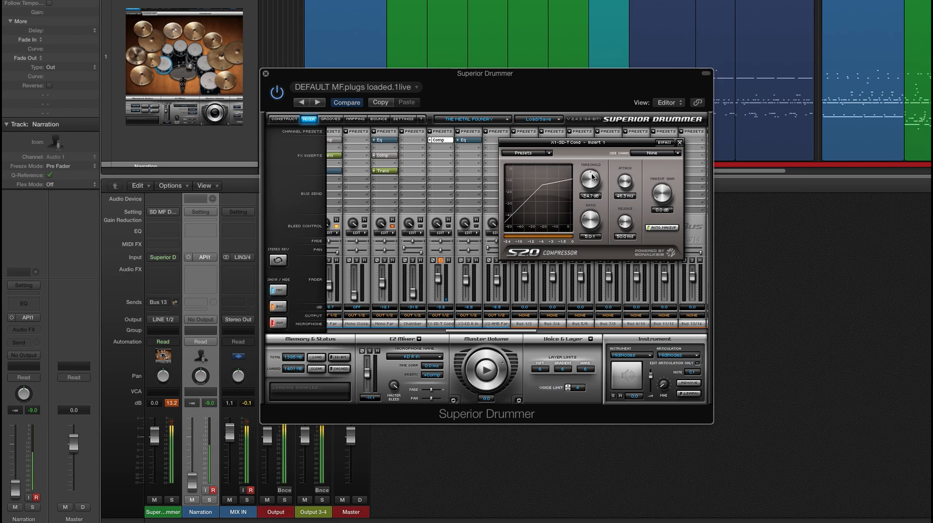
{"action": "left_click_drag", "start_coordinate": [593, 177], "coordinate": [594, 179]}
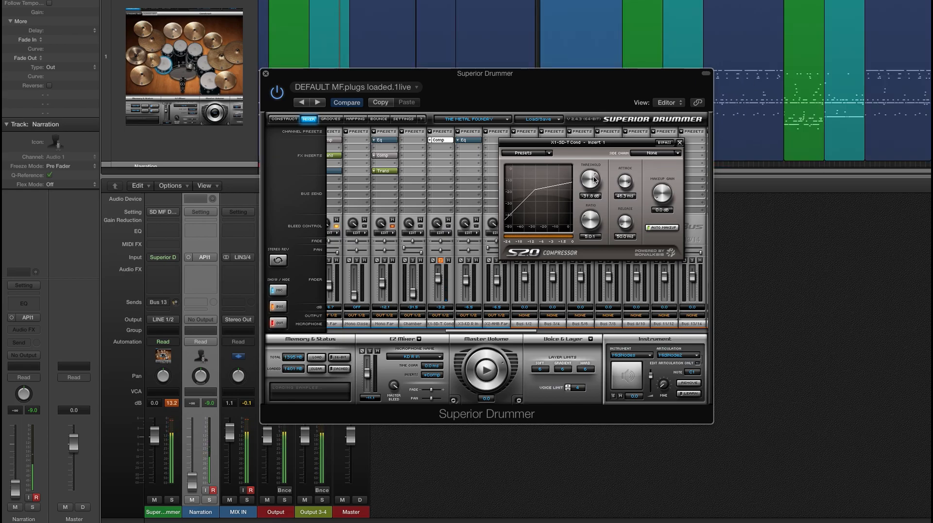
{"action": "left_click_drag", "start_coordinate": [595, 179], "coordinate": [595, 180]}
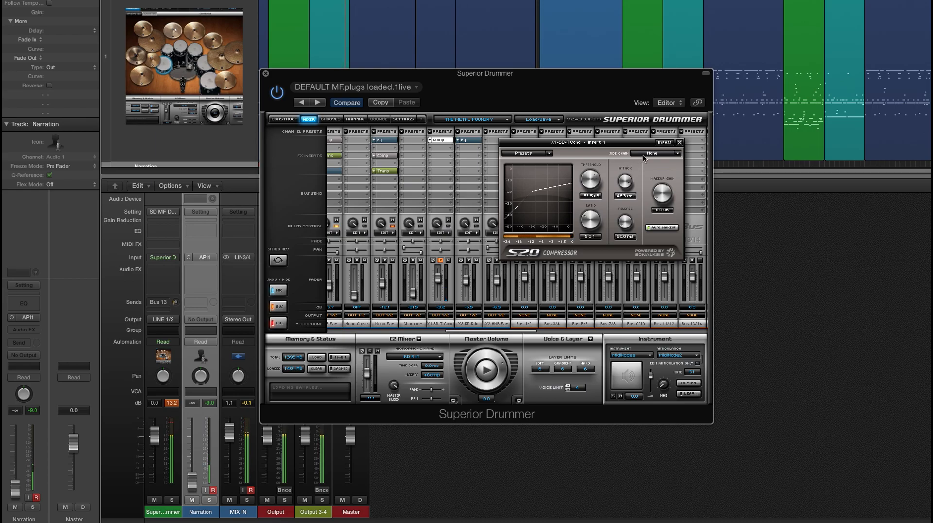
{"action": "left_click", "coordinate": [679, 142]}
- Insert an EQ 5 after the X1 SD-T Cond compressor, cutting the lows 7.5 dB, boosting 2.5 dB at 191 Hz and cutting 4.5 dB at 482 Hz
{"action": "left_click", "coordinate": [440, 147]}
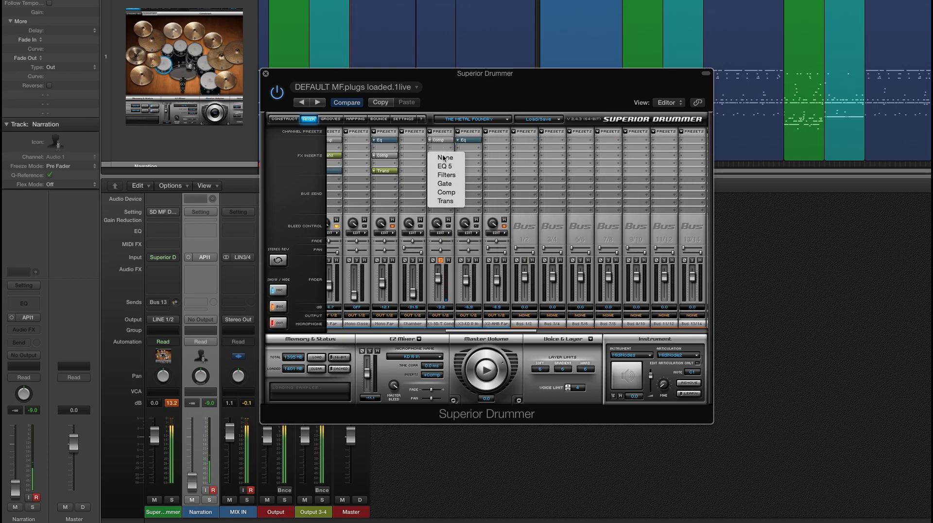
{"action": "left_click", "coordinate": [444, 167]}
{"action": "mouse_move", "coordinate": [567, 187]}
{"action": "left_mouse_down"}
{"action": "mouse_move", "coordinate": [561, 194]}
{"action": "mouse_move", "coordinate": [627, 191]}
{"action": "mouse_move", "coordinate": [594, 197]}
{"action": "mouse_move", "coordinate": [579, 187]}
{"action": "left_mouse_up"}
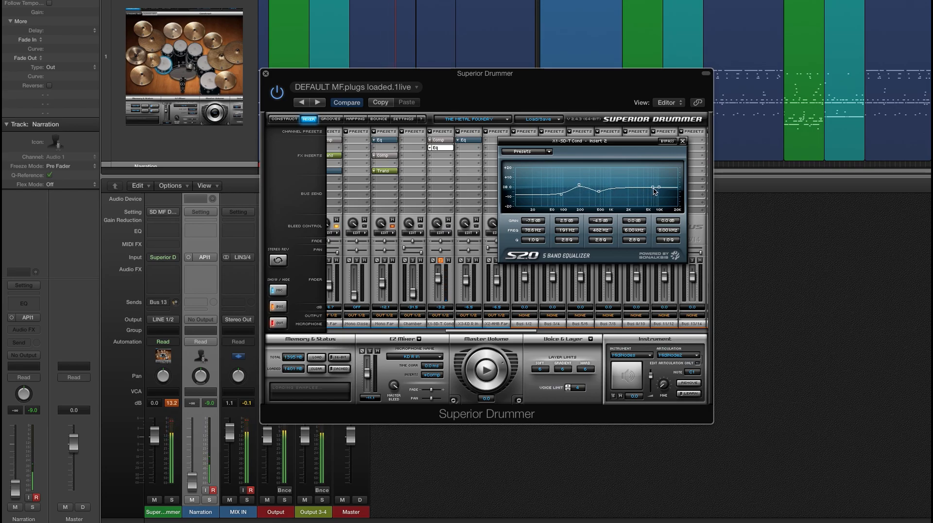
{"action": "left_click", "coordinate": [682, 141]}
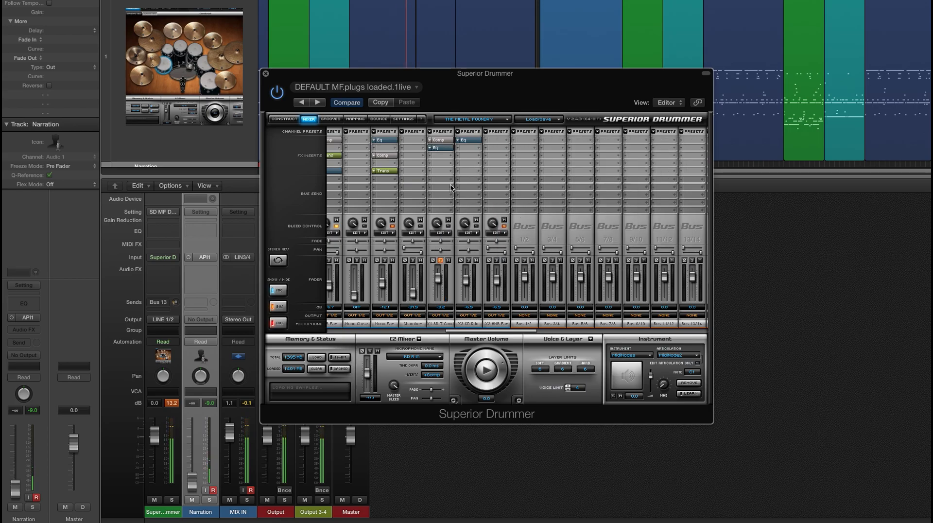
- Add a Trans effect in the X1 SD-T Cond channel's third insert slot with sustain raised to about 1.7 dB
{"action": "left_click", "coordinate": [439, 156]}
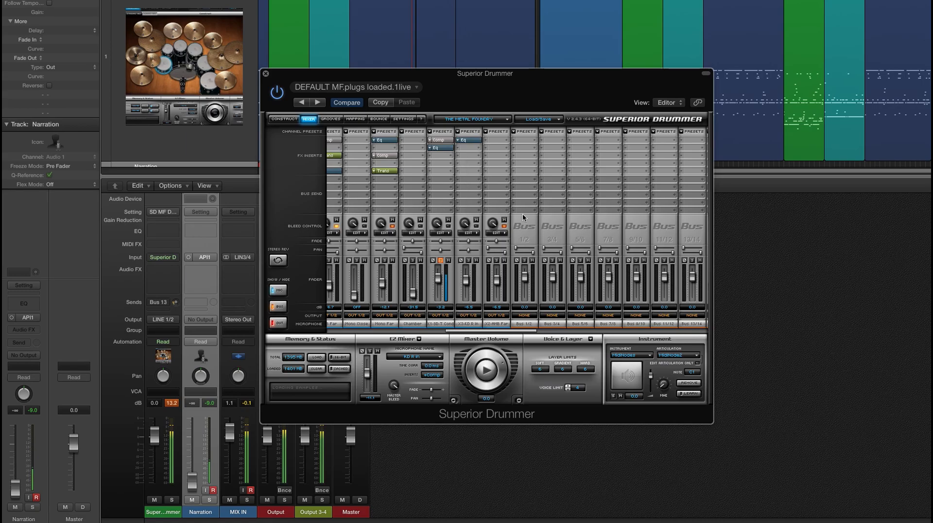
{"action": "left_click_drag", "start_coordinate": [642, 181], "coordinate": [652, 187]}
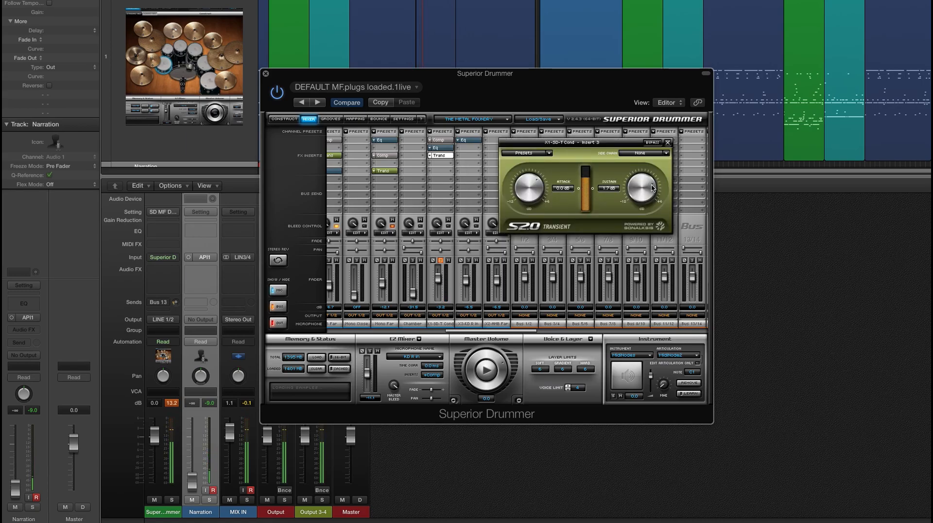
{"action": "left_click", "coordinate": [668, 142]}
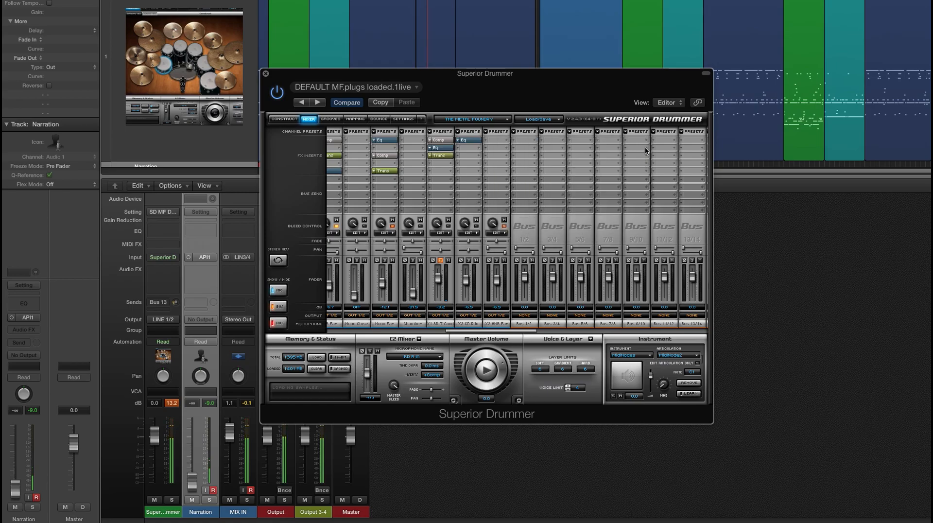
- Unsolo the X1 SD-T Cond channel and lower the X-drum channel faders, taking X1 to about -12.9 dB
{"action": "left_click", "coordinate": [440, 260]}
{"action": "left_click_drag", "start_coordinate": [439, 281], "coordinate": [499, 285]}
- Insert a Comp on the X2 AMB Far channel with threshold -24.7 dB, ratio 8.7:1, attack 0.1 ms and a longer release of about 193 ms
{"action": "left_click", "coordinate": [501, 140]}
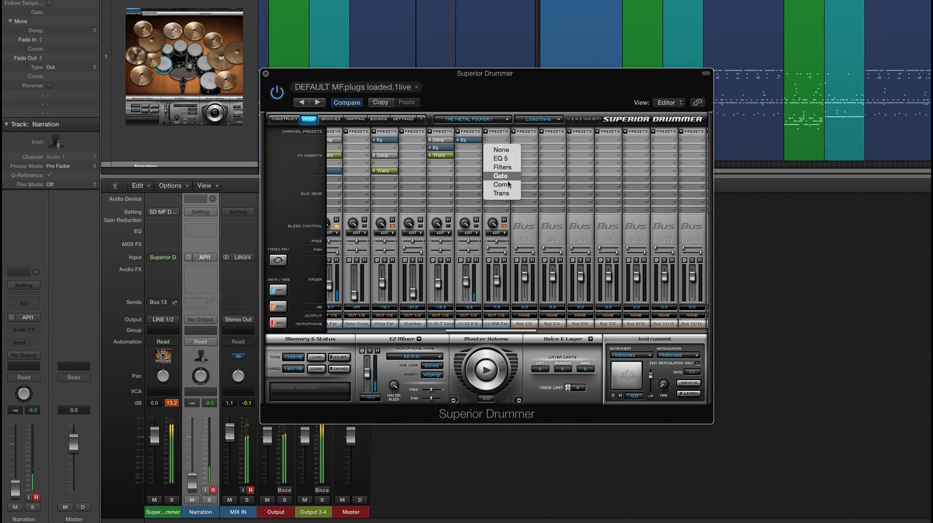
{"action": "left_click", "coordinate": [503, 184]}
{"action": "left_click_drag", "start_coordinate": [396, 182], "coordinate": [395, 221]}
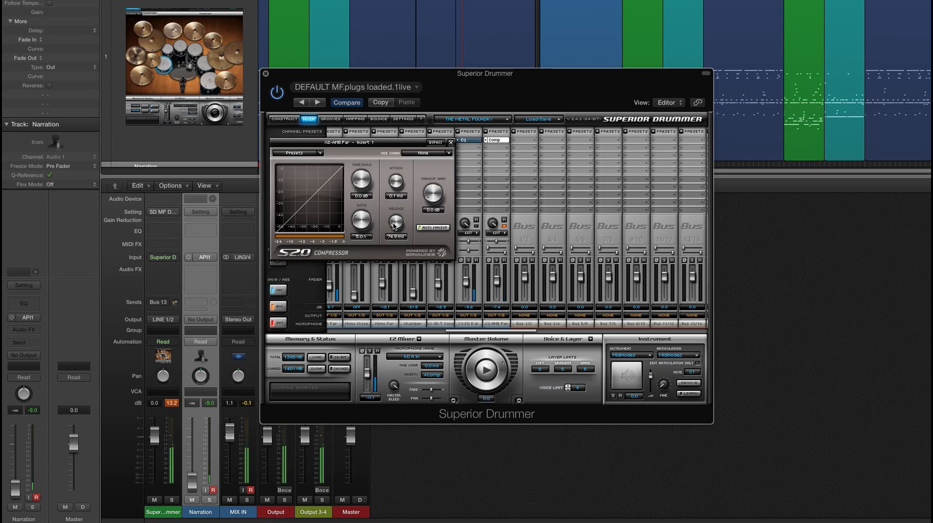
{"action": "left_click_drag", "start_coordinate": [359, 187], "coordinate": [365, 218]}
{"action": "left_click_drag", "start_coordinate": [355, 184], "coordinate": [362, 175]}
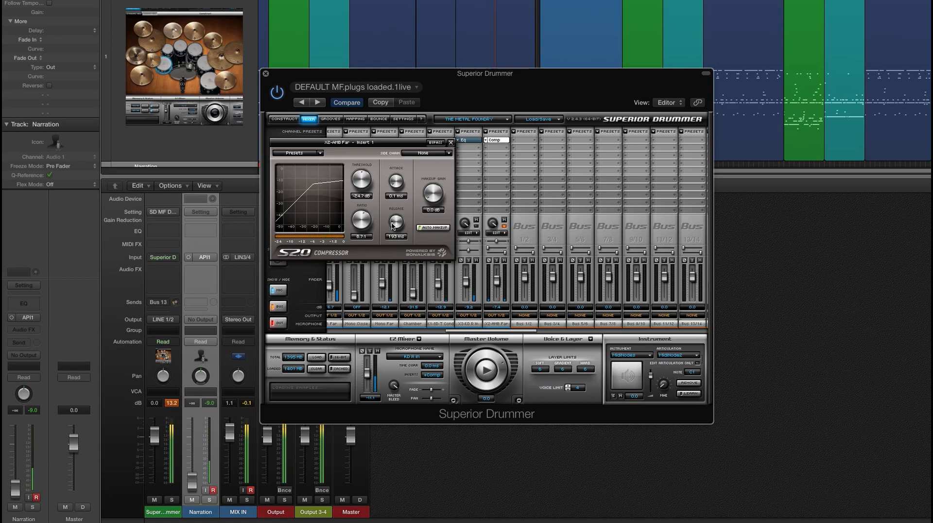
{"action": "left_click", "coordinate": [451, 143]}
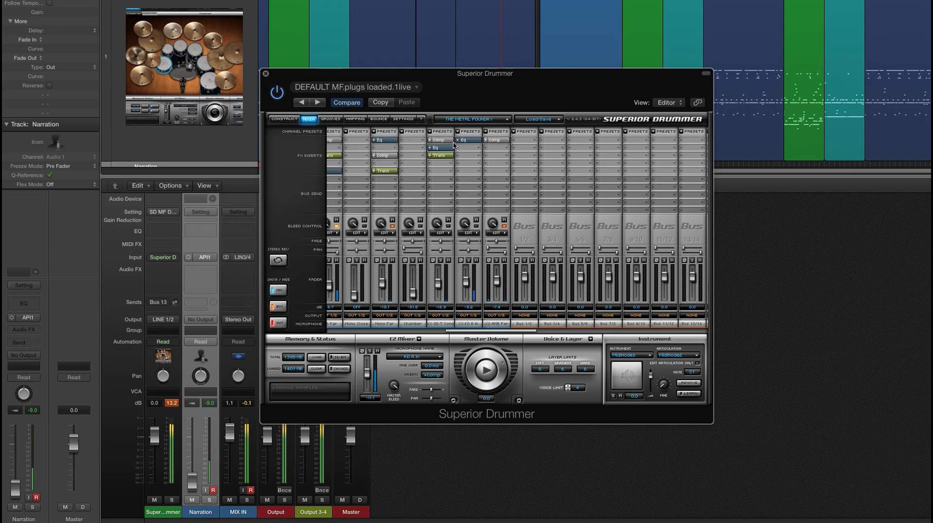
- Insert an EQ 5 after the X2 AMB Far compressor and cut its low band by about 6 dB near 146 Hz
{"action": "left_click", "coordinate": [501, 150]}
{"action": "left_click", "coordinate": [501, 163]}
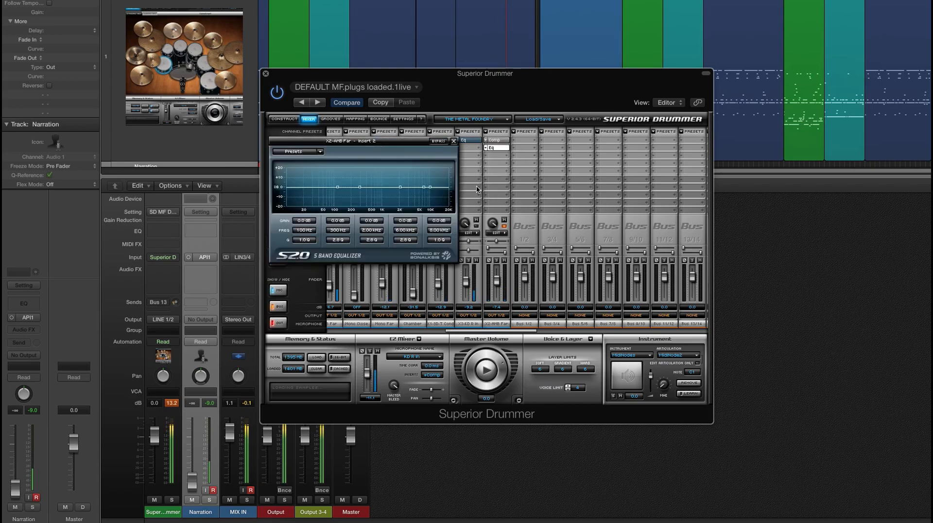
{"action": "mouse_move", "coordinate": [343, 186]}
{"action": "left_mouse_down"}
{"action": "mouse_move", "coordinate": [335, 192]}
{"action": "mouse_move", "coordinate": [346, 193]}
{"action": "left_mouse_up"}
{"action": "left_click", "coordinate": [453, 141]}
- Rebalance the X2 AMB Far fader and cut its equalizer's middle band by 4 dB at about 793 Hz
{"action": "left_click_drag", "start_coordinate": [497, 281], "coordinate": [497, 278]}
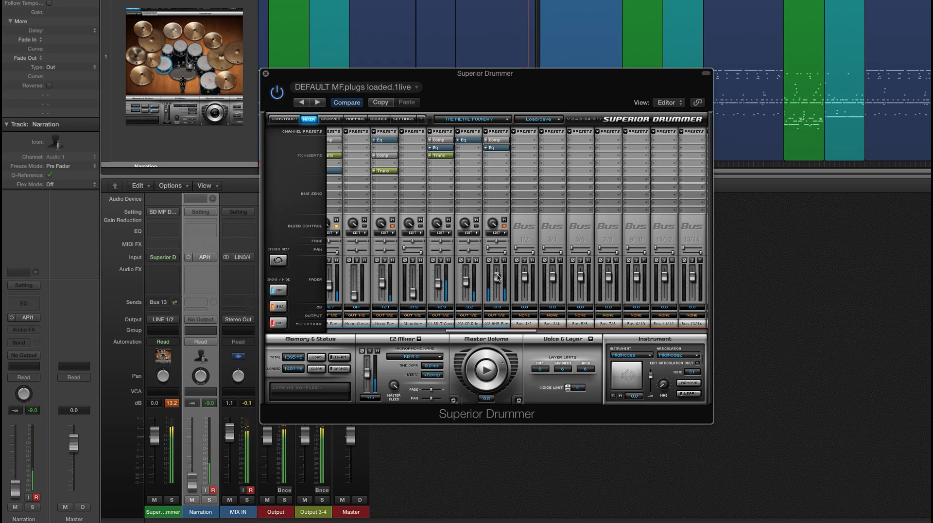
{"action": "left_click", "coordinate": [496, 147]}
{"action": "left_click_drag", "start_coordinate": [391, 189], "coordinate": [381, 192]}
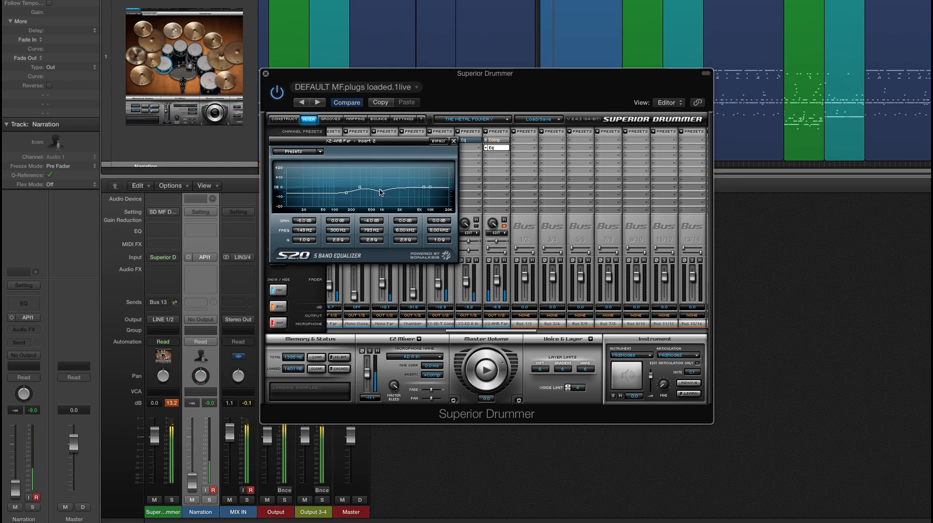
{"action": "left_click", "coordinate": [453, 142]}
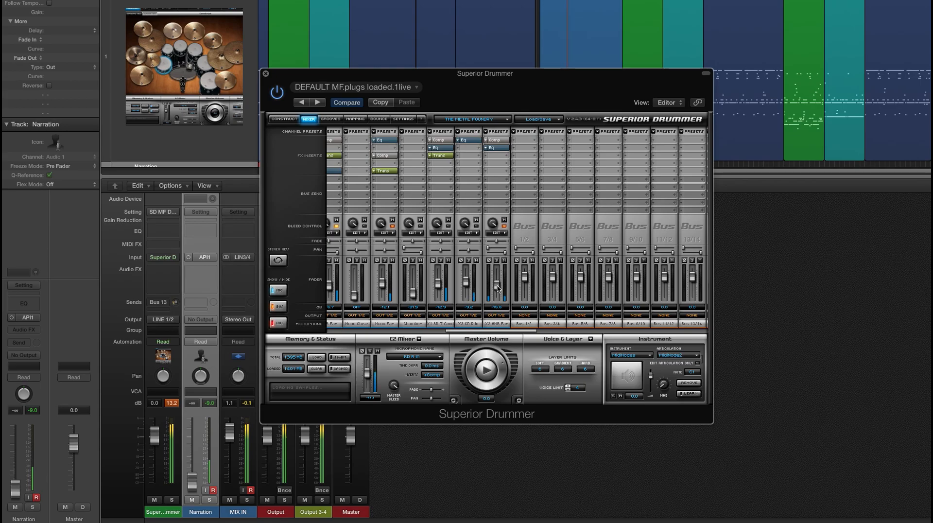
- Raise the main SD-T Dyn snare channel's fader to about -12.9 dB and lower the X-drum channel faders
{"action": "left_click_drag", "start_coordinate": [503, 332], "coordinate": [366, 329]}
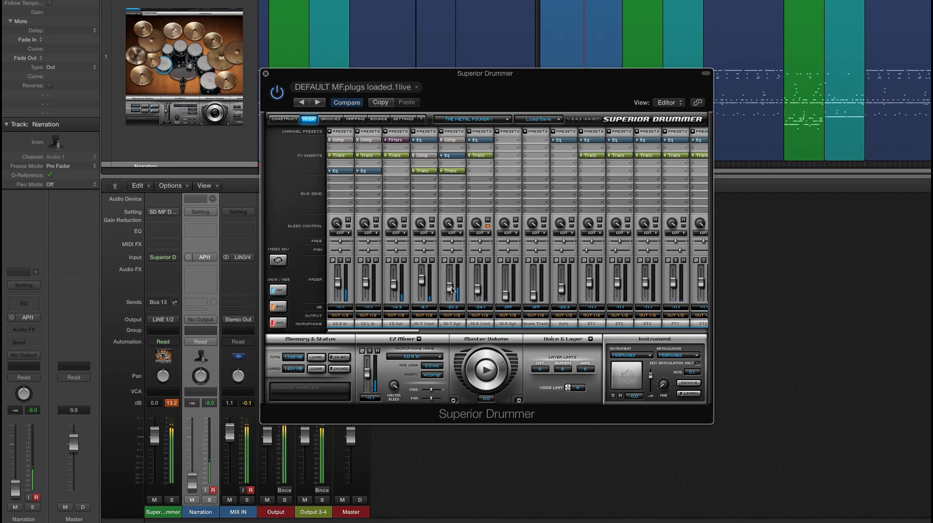
{"action": "left_click_drag", "start_coordinate": [452, 289], "coordinate": [455, 284]}
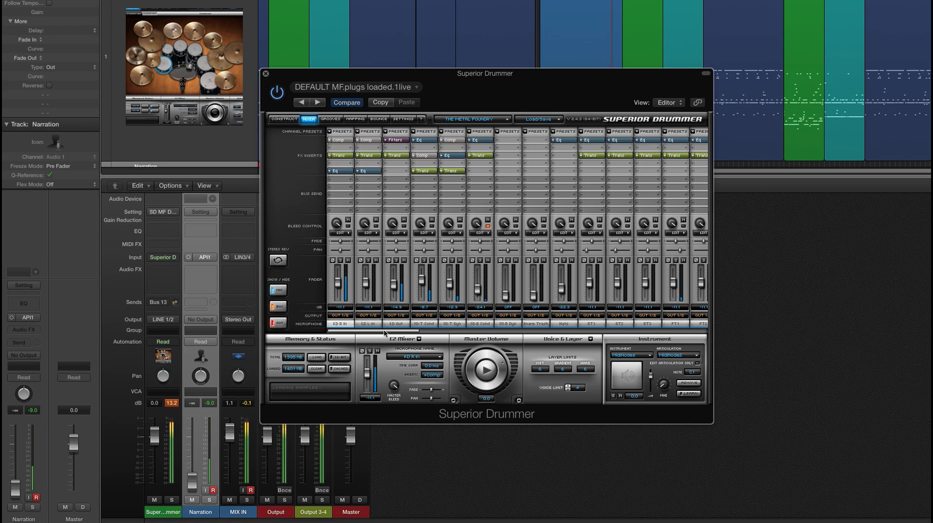
{"action": "left_click_drag", "start_coordinate": [385, 332], "coordinate": [513, 335]}
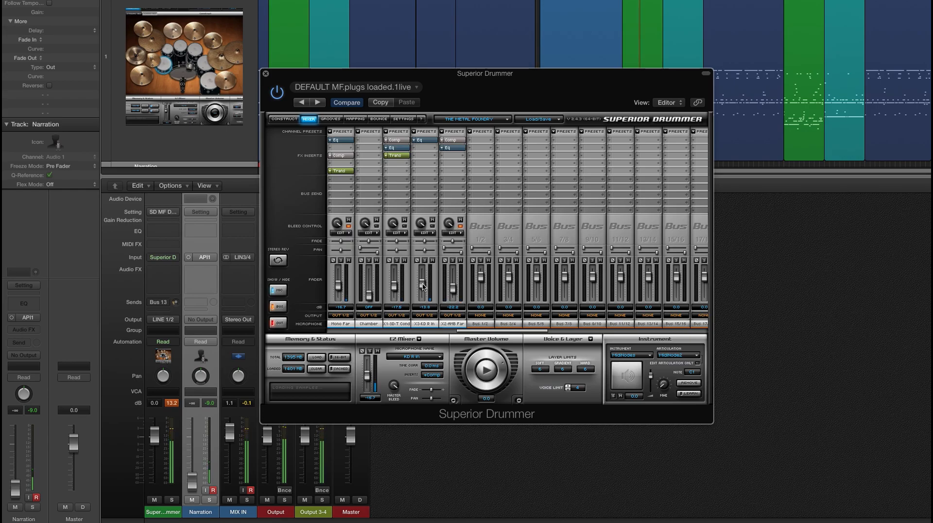
- Set the input level of the Virtual Tape Machines plug-in on the INSTRUMENT channel to +3.24 dB
{"action": "left_click_drag", "start_coordinate": [468, 332], "coordinate": [309, 332]}
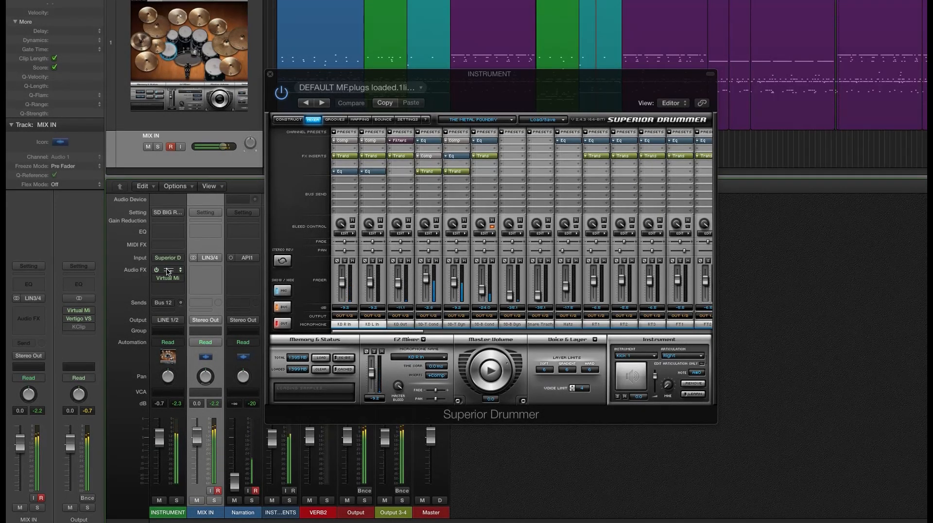
{"action": "left_click", "coordinate": [167, 269]}
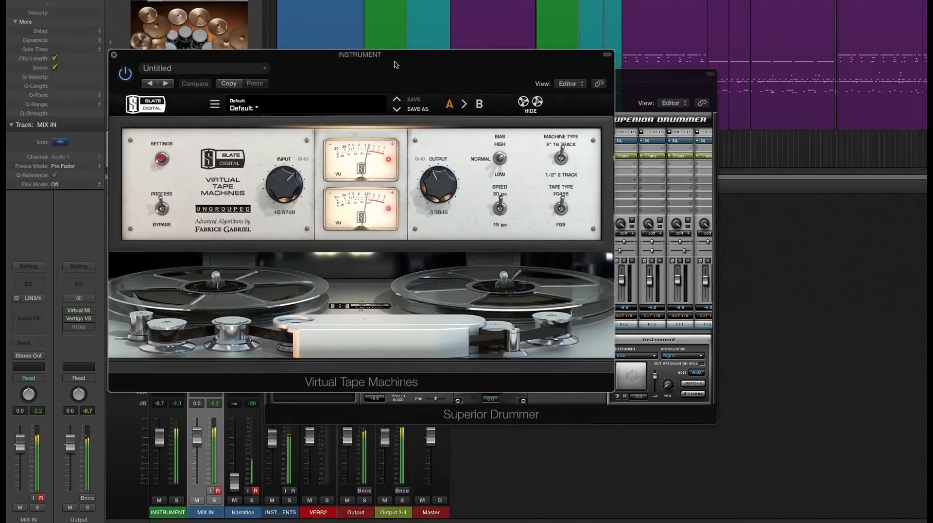
{"action": "left_click_drag", "start_coordinate": [286, 183], "coordinate": [286, 192]}
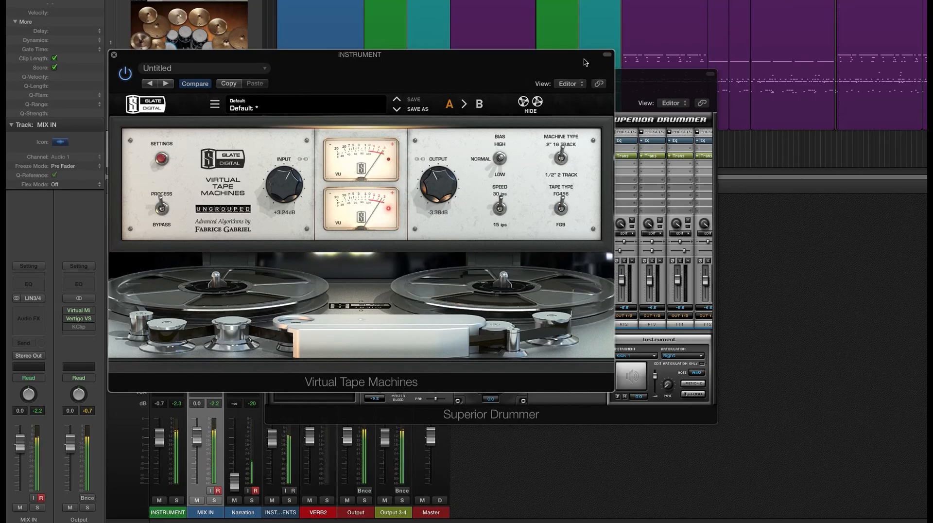
{"action": "left_click", "coordinate": [114, 54]}
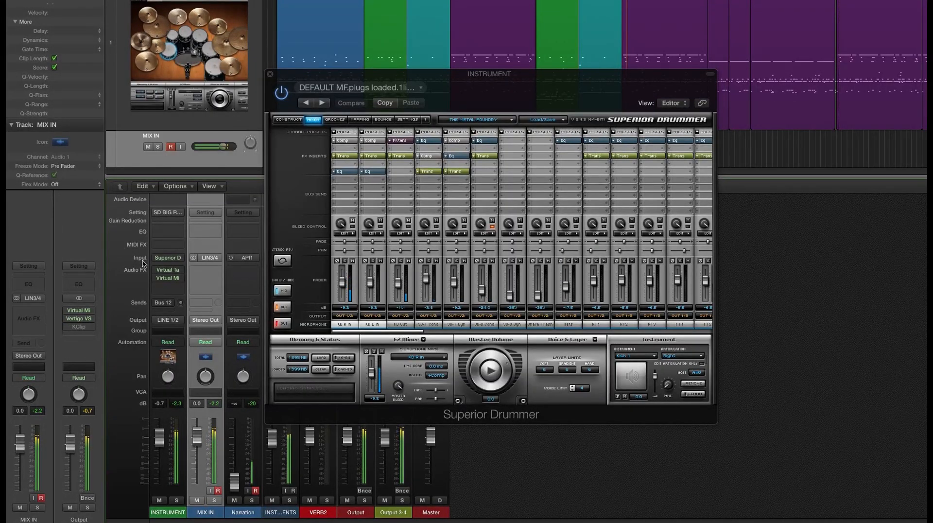
- Open the INSTRUMENT channel's Virtual Mix Rack, set its Trimmer to -5.87 dB and reposition the rack fully into view
{"action": "left_click", "coordinate": [168, 278]}
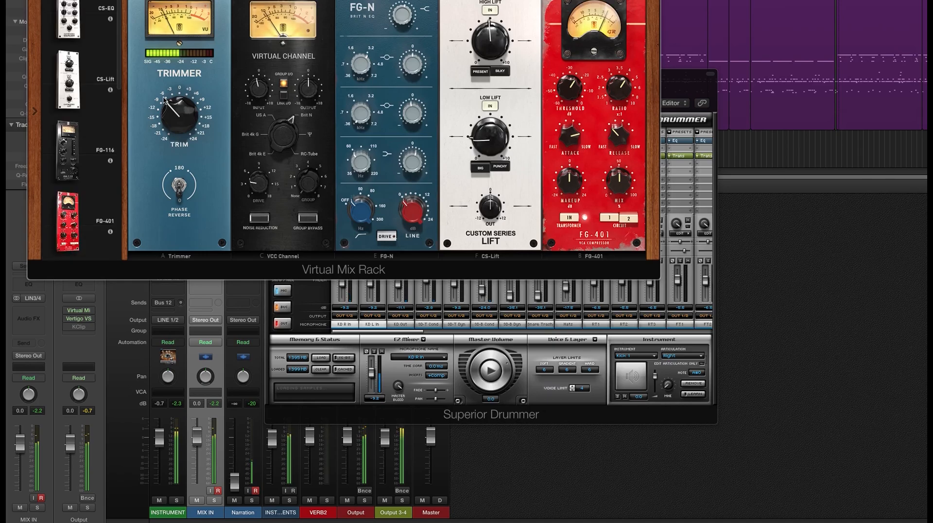
{"action": "mouse_move", "coordinate": [169, 101]}
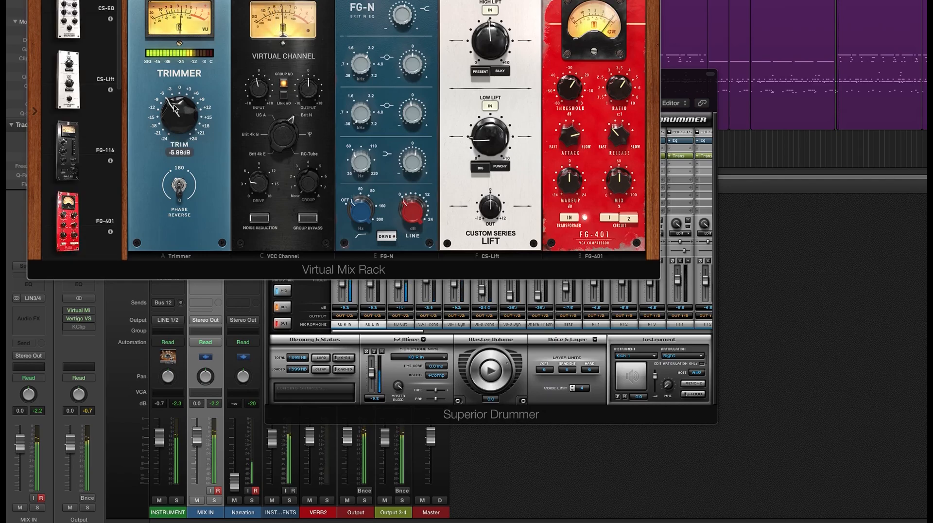
{"action": "left_click_drag", "start_coordinate": [174, 107], "coordinate": [174, 108]}
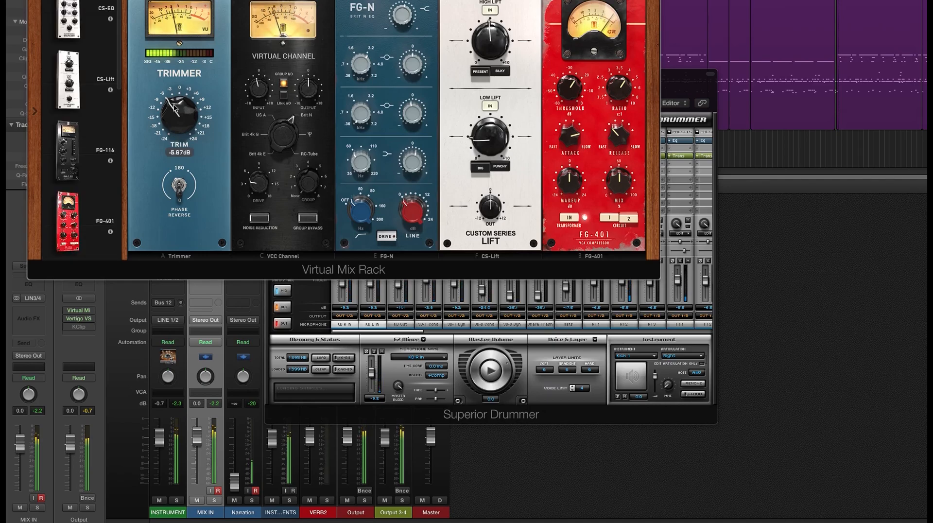
{"action": "left_click_drag", "start_coordinate": [175, 0], "coordinate": [189, 64]}
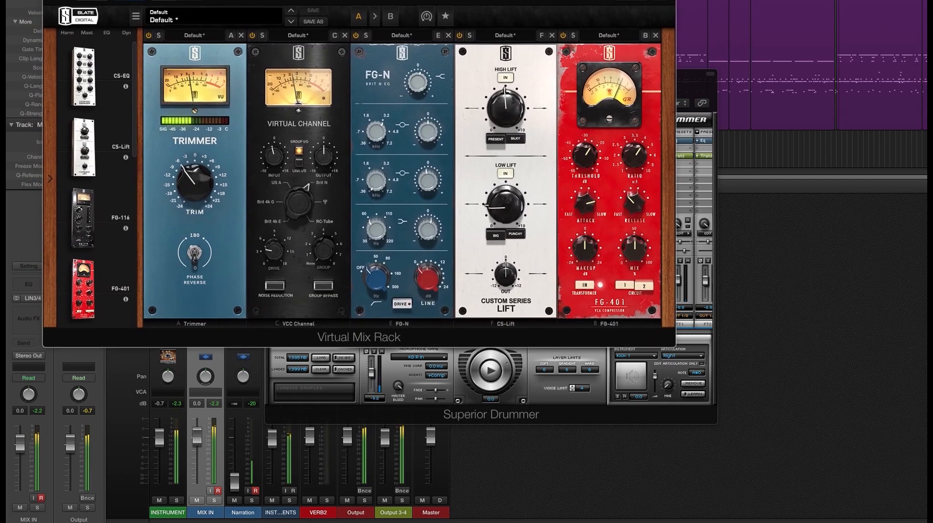
{"action": "left_click_drag", "start_coordinate": [311, 0], "coordinate": [337, 33]}
- Adjust the FG-N equalizer's high band gain and raise the High Lift amount on the CS-Lift module
{"action": "mouse_move", "coordinate": [445, 111]}
{"action": "left_click_drag", "start_coordinate": [445, 111], "coordinate": [442, 128]}
{"action": "left_click_drag", "start_coordinate": [521, 156], "coordinate": [528, 144]}
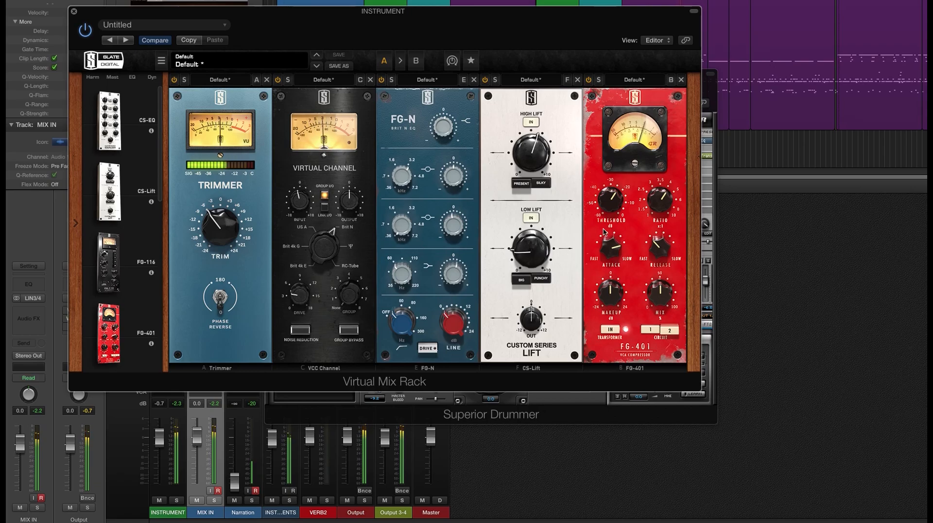
- Adjust the FG-401 compressor's threshold, auditioning its mix at 100% before returning it to a partial blend
{"action": "left_click_drag", "start_coordinate": [659, 290], "coordinate": [662, 232]}
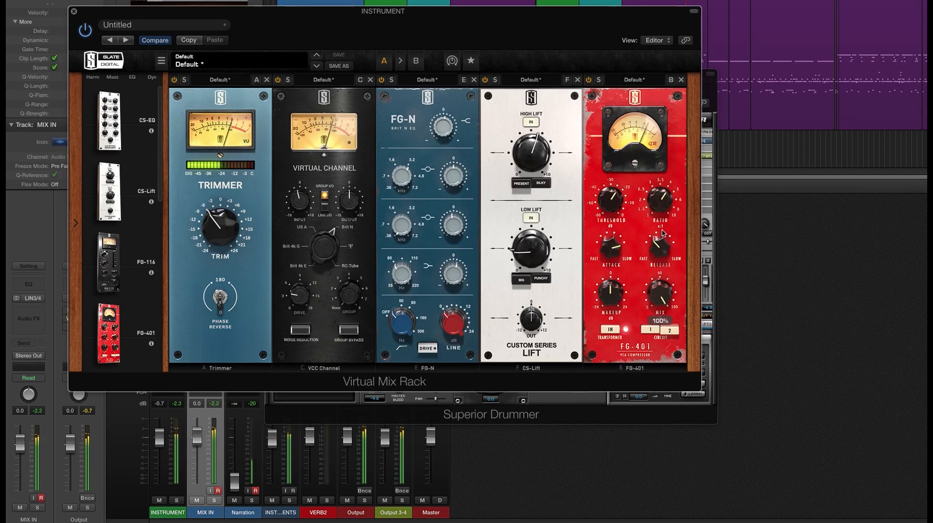
{"action": "mouse_move", "coordinate": [610, 200]}
{"action": "left_mouse_down"}
{"action": "mouse_move", "coordinate": [615, 218]}
{"action": "mouse_move", "coordinate": [613, 195]}
{"action": "left_mouse_up"}
{"action": "left_click_drag", "start_coordinate": [659, 291], "coordinate": [659, 311]}
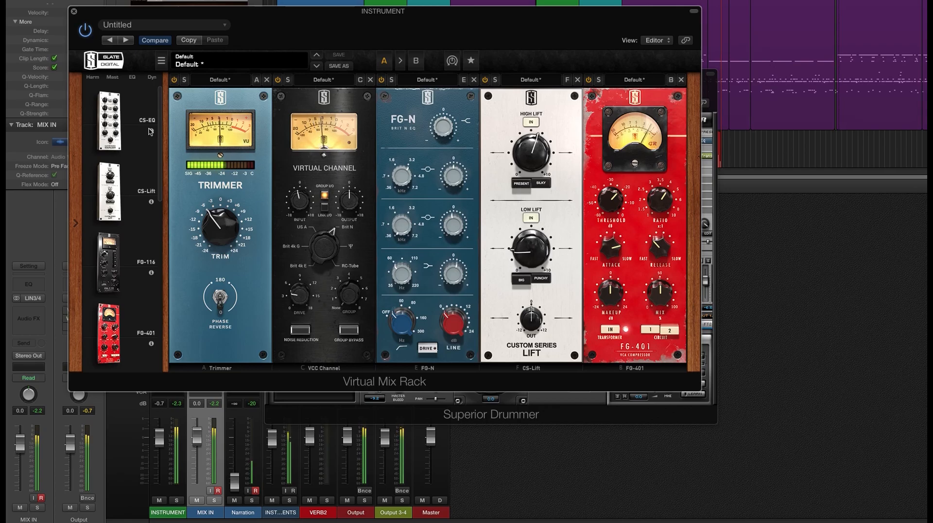
{"action": "key", "text": "super+w"}
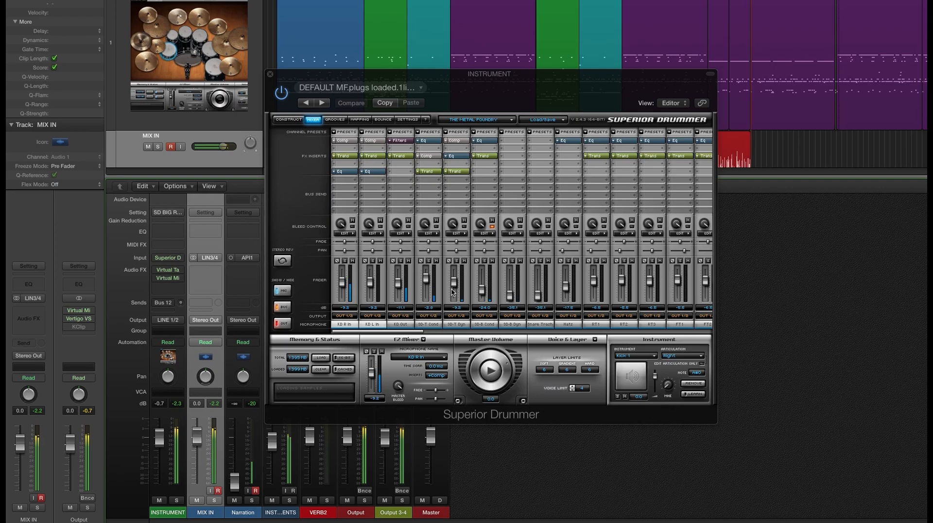
- Rebalance the top snare microphone faders and lengthen the AMB Far compressor's release to 201 ms
{"action": "left_click_drag", "start_coordinate": [455, 288], "coordinate": [430, 281]}
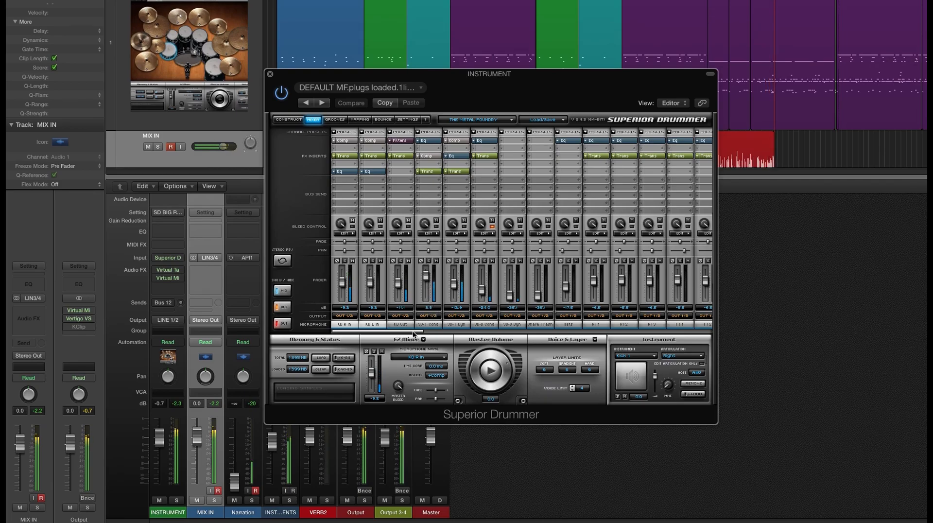
{"action": "scroll", "coordinate": [535, 273], "scroll_direction": "right", "scroll_amount": 6}
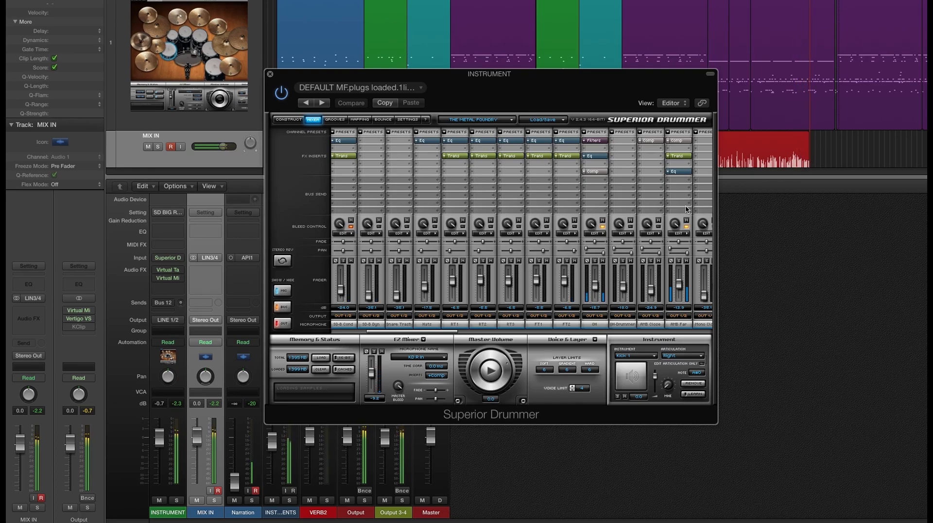
{"action": "left_click", "coordinate": [677, 141]}
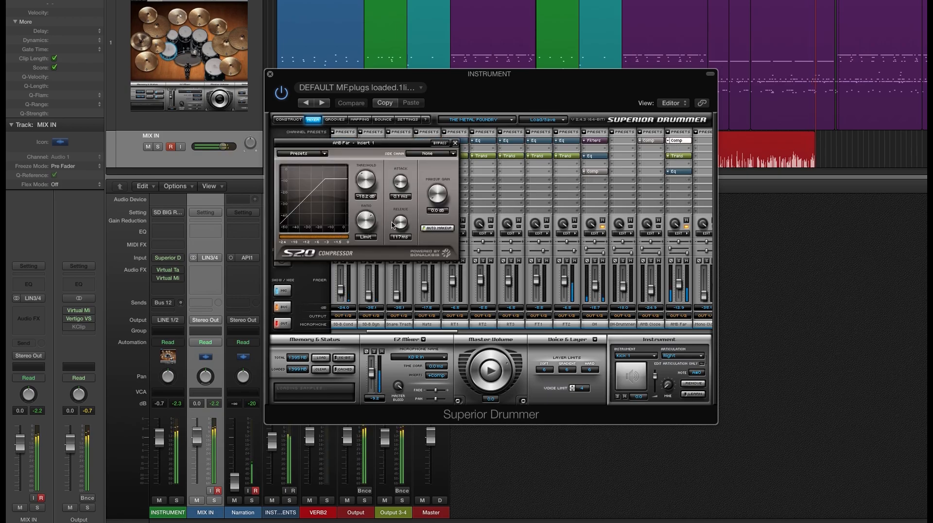
{"action": "left_click_drag", "start_coordinate": [396, 224], "coordinate": [397, 222]}
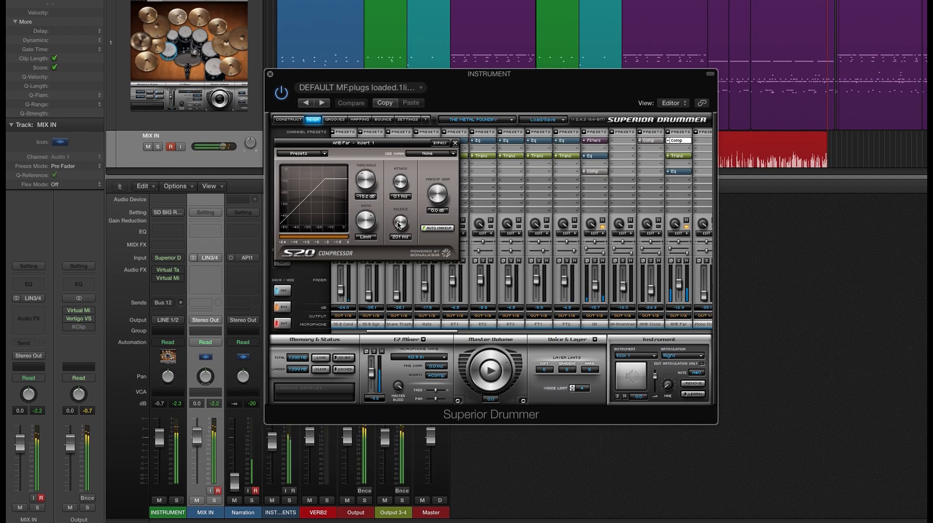
{"action": "left_click", "coordinate": [456, 143]}
- Adjust the overhead channel's fader and raise the X3-KD R In kick X-drum fader slightly
{"action": "left_click_drag", "start_coordinate": [451, 334], "coordinate": [497, 334]}
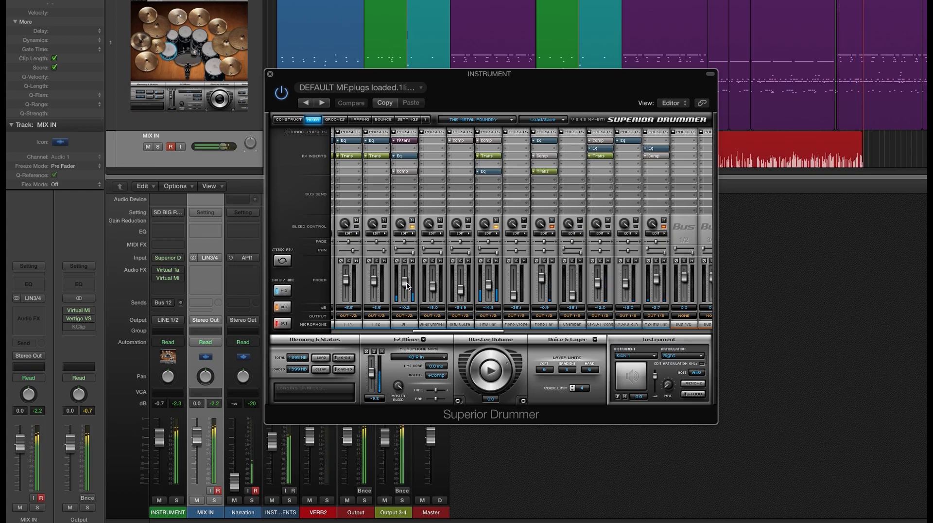
{"action": "left_click_drag", "start_coordinate": [406, 283], "coordinate": [407, 283]}
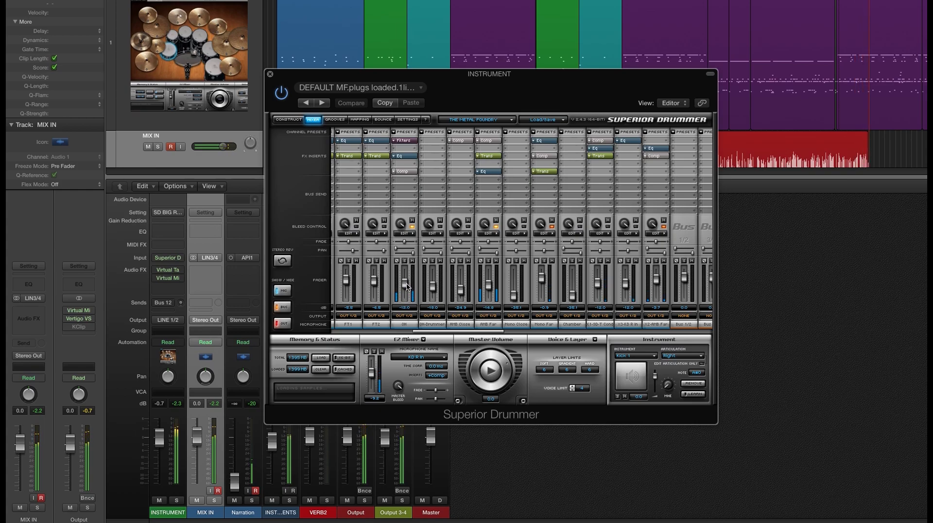
{"action": "left_click_drag", "start_coordinate": [626, 287], "coordinate": [628, 285]}
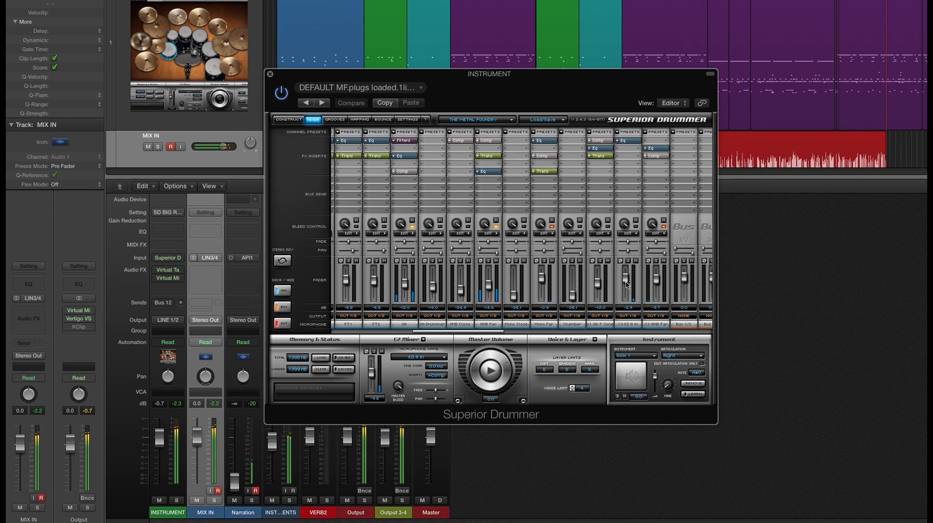
- Set the X3-KD R In equalizer's low band to -6.0 dB at 139 Hz and move its high band to 4.75 kHz
{"action": "left_click", "coordinate": [626, 140]}
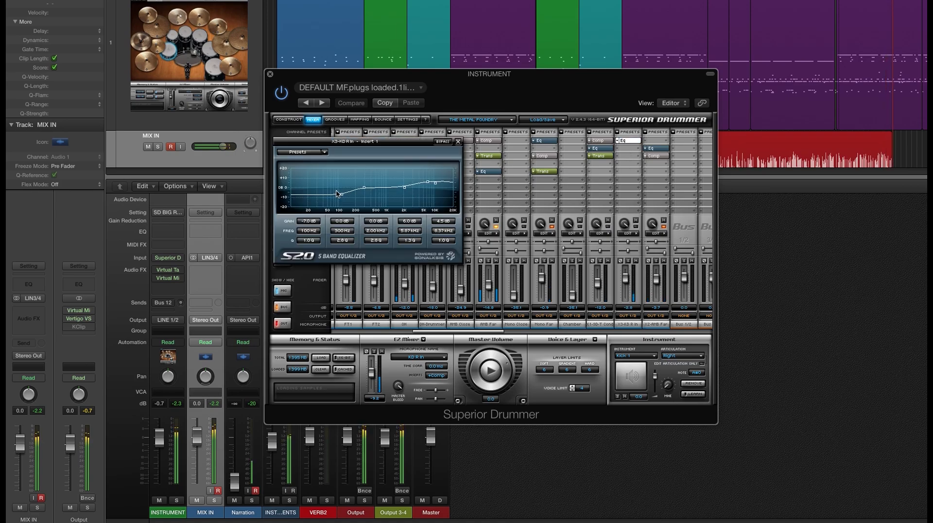
{"action": "left_click_drag", "start_coordinate": [343, 196], "coordinate": [349, 195]}
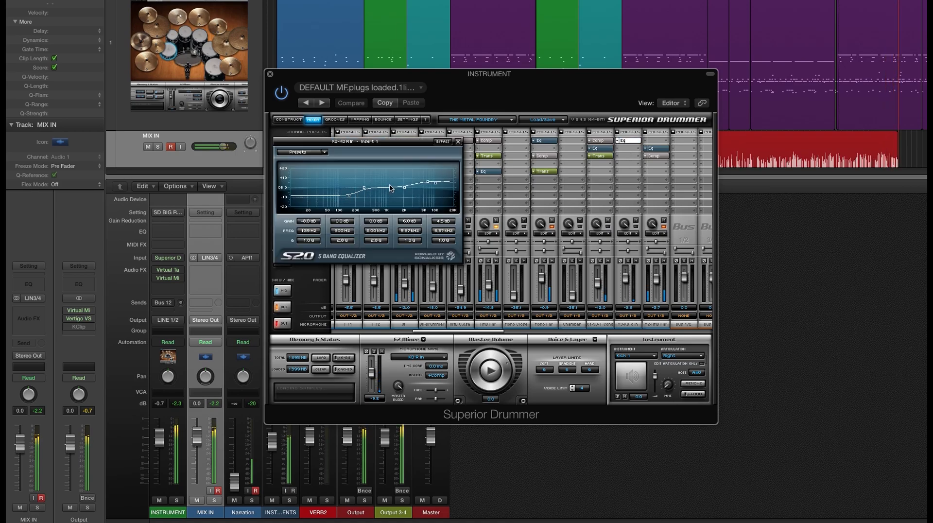
{"action": "left_click_drag", "start_coordinate": [432, 184], "coordinate": [424, 185]}
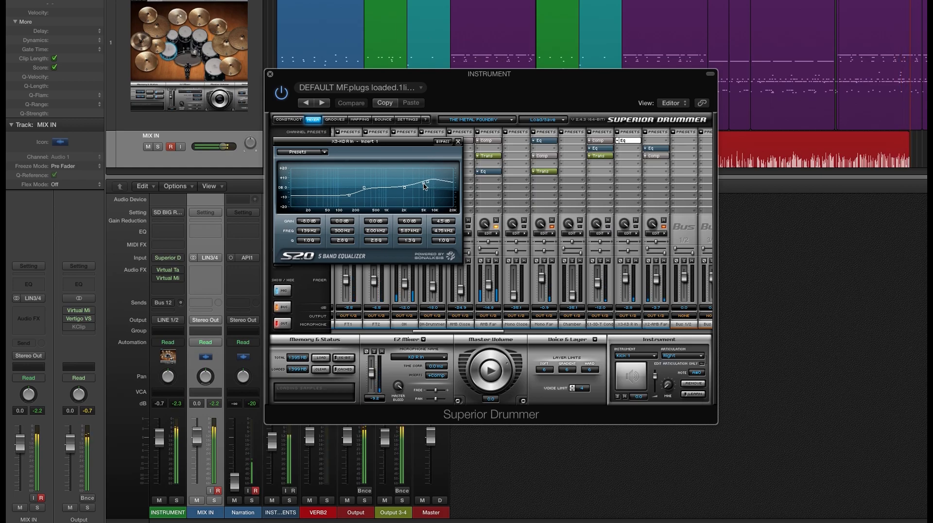
{"action": "left_click", "coordinate": [458, 141]}
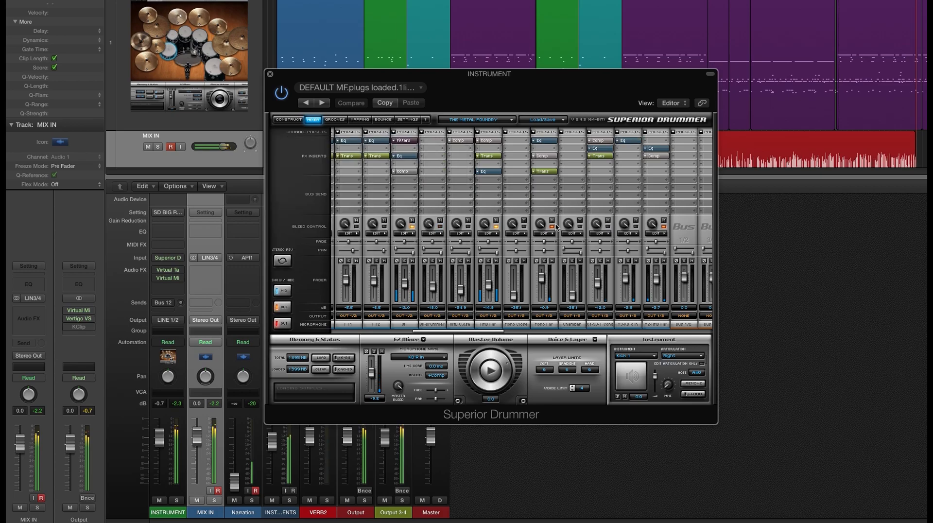
- Rebalance the X3-KD R In and X2-AMB Far faders and set the X2-AMB Far compressor's release to about 207 ms
{"action": "left_click_drag", "start_coordinate": [627, 279], "coordinate": [659, 281]}
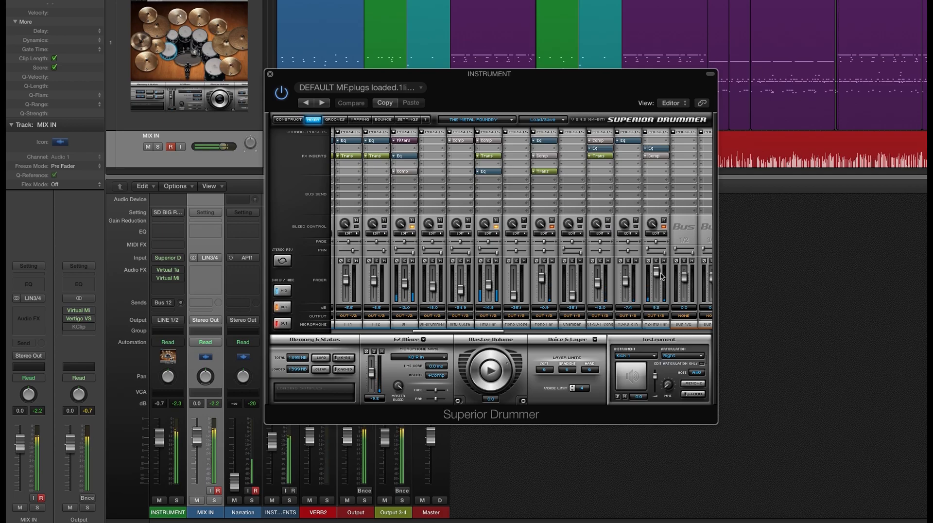
{"action": "left_click_drag", "start_coordinate": [661, 276], "coordinate": [661, 279]}
{"action": "left_click", "coordinate": [656, 155]}
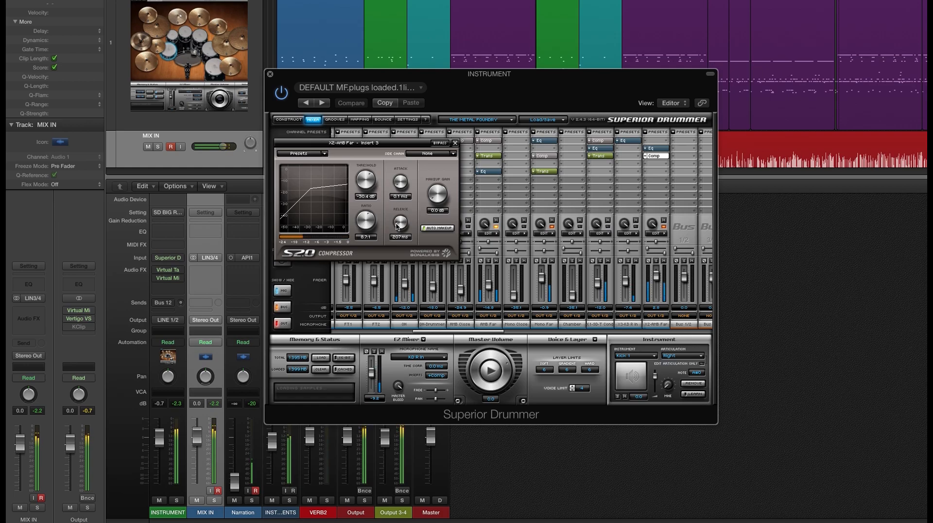
{"action": "left_click", "coordinate": [455, 145]}
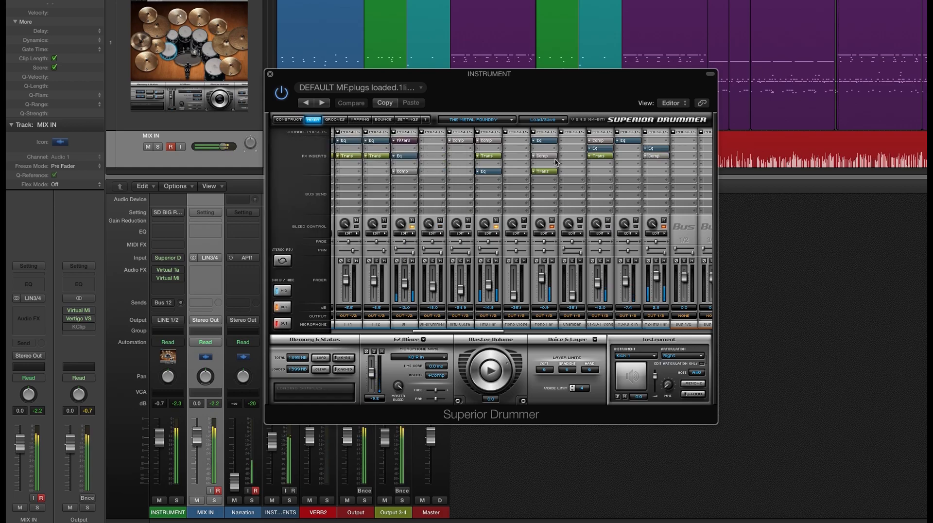
- Insert a Transient after the X2-AMB Far compressor with sustain at 1.4 dB and close the drum plug-in window
{"action": "left_click", "coordinate": [653, 164]}
{"action": "left_click", "coordinate": [662, 217]}
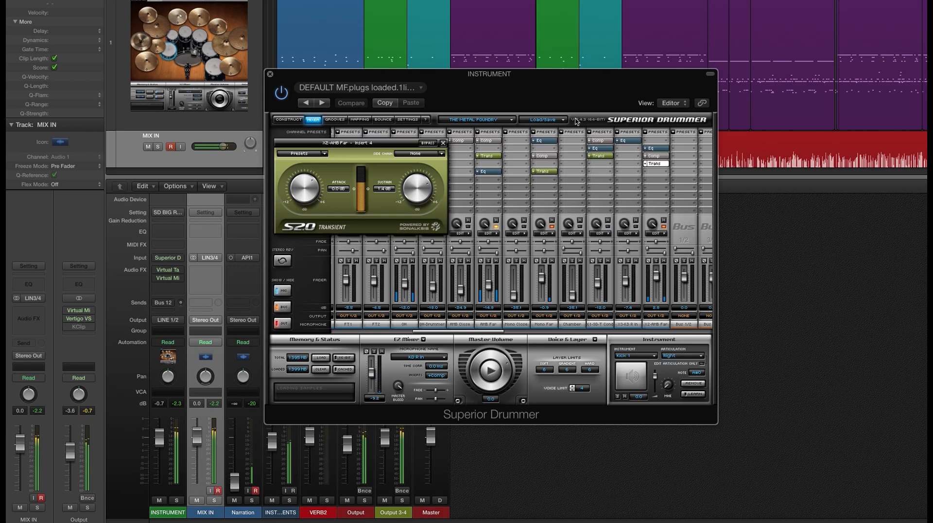
{"action": "left_click", "coordinate": [270, 74]}
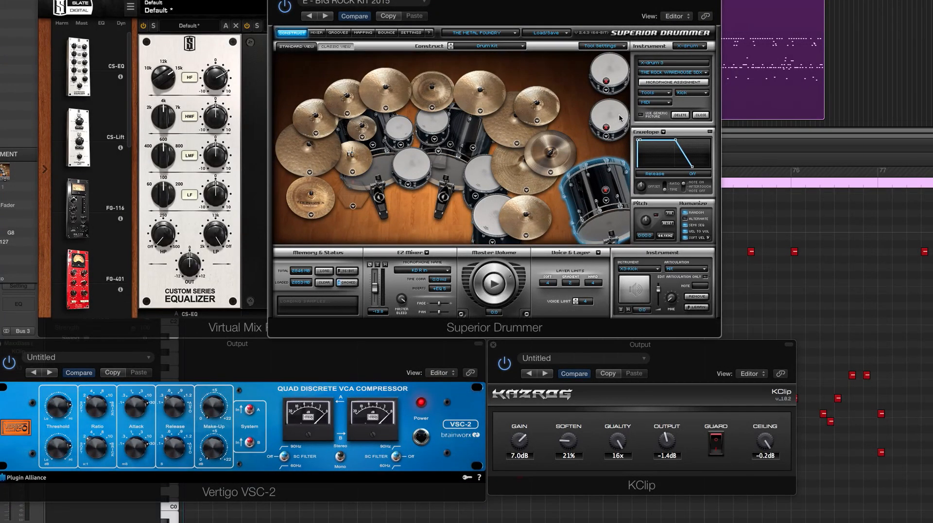
- Review the libraries and drum choices assigned to the two snare X-drums and the kick X-drum in the Big Rock kit
{"action": "left_click", "coordinate": [618, 119]}
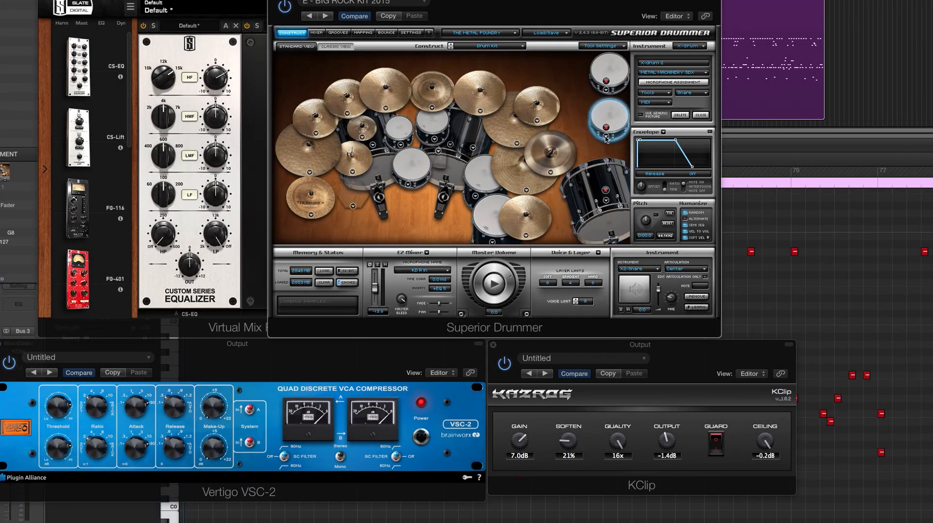
{"action": "left_click", "coordinate": [606, 137]}
{"action": "left_click", "coordinate": [606, 138]}
{"action": "left_click", "coordinate": [615, 74]}
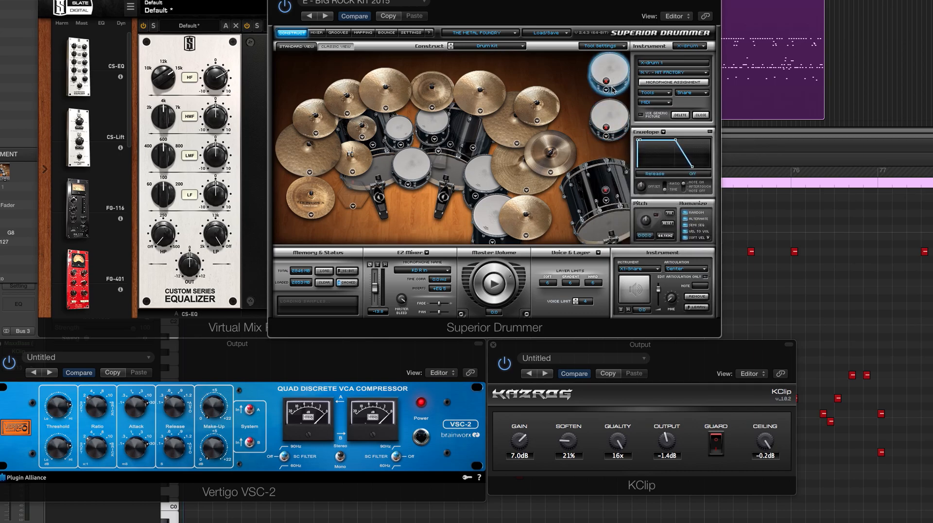
{"action": "left_click", "coordinate": [606, 90]}
{"action": "left_click", "coordinate": [605, 90]}
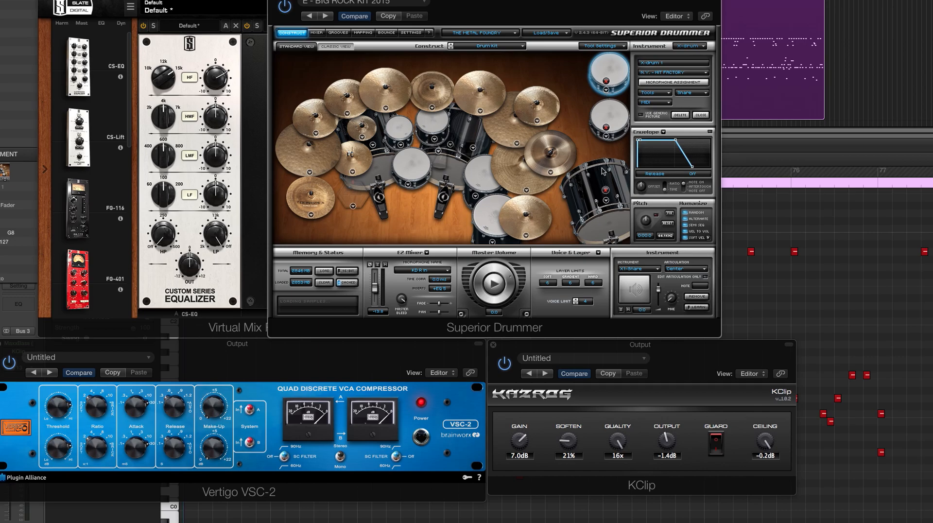
{"action": "left_click", "coordinate": [606, 200]}
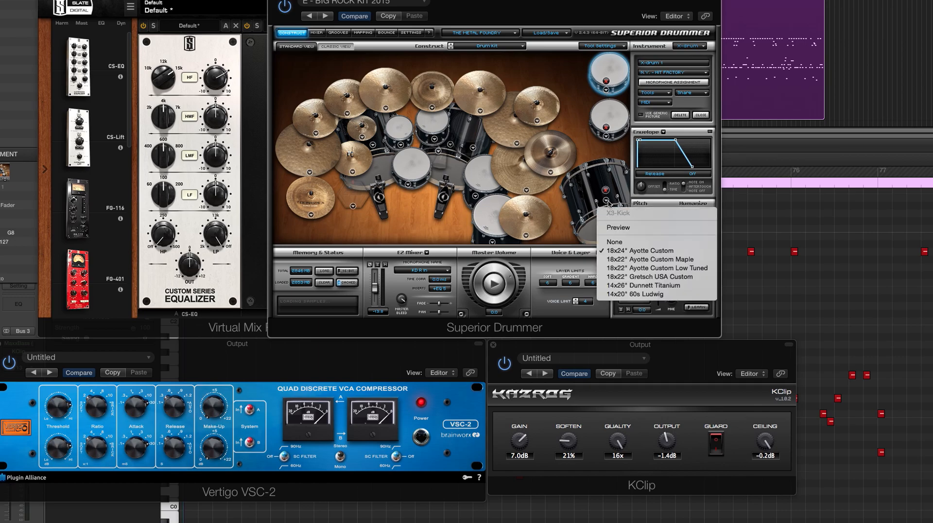
{"action": "left_click", "coordinate": [607, 180]}
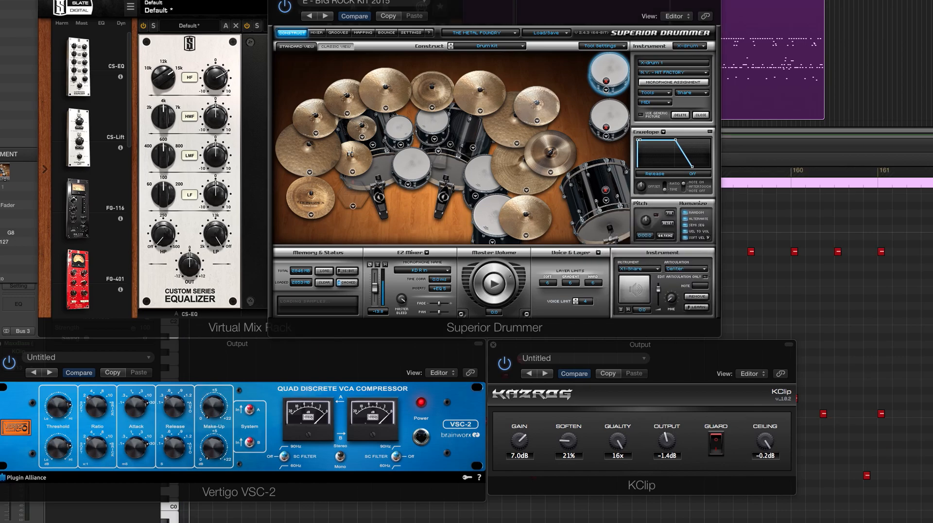